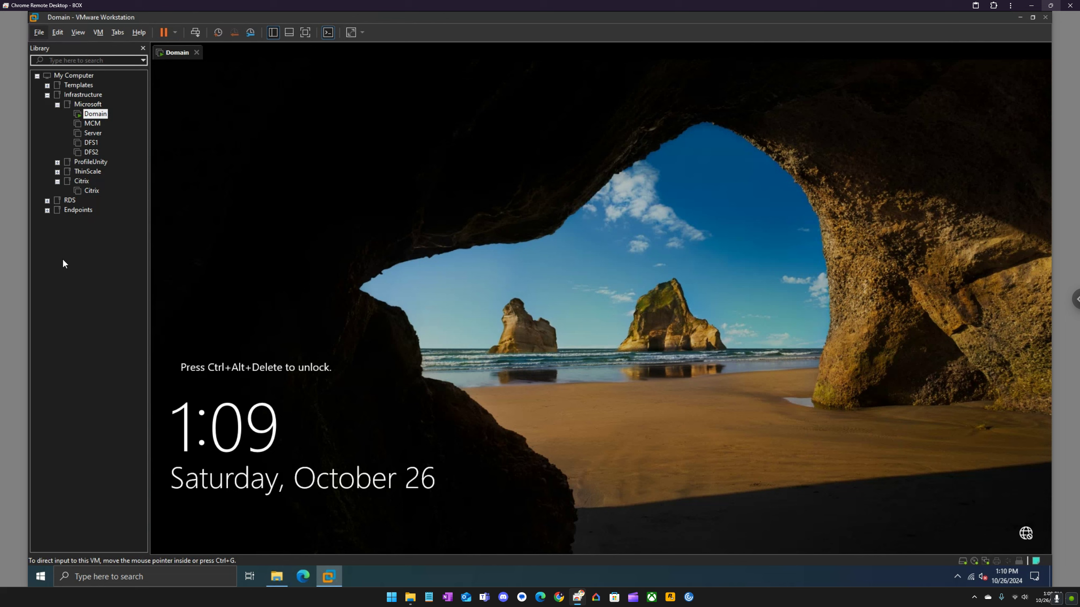
Collapse the Citrix library group, click into the Domain VM, and bring the host's Citrix folder window forward.
click(57, 181)
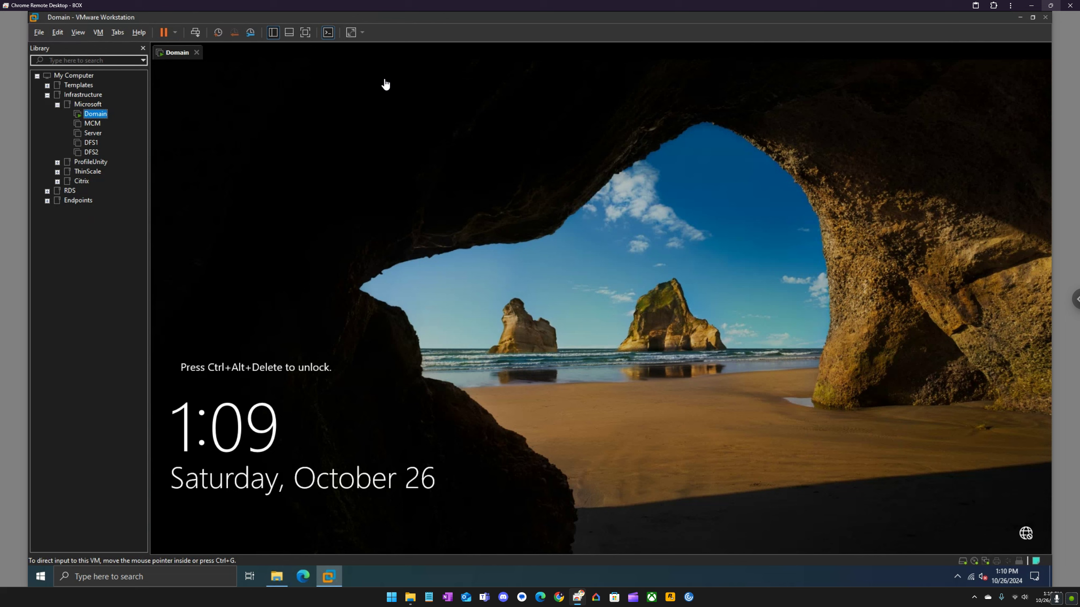
click(208, 181)
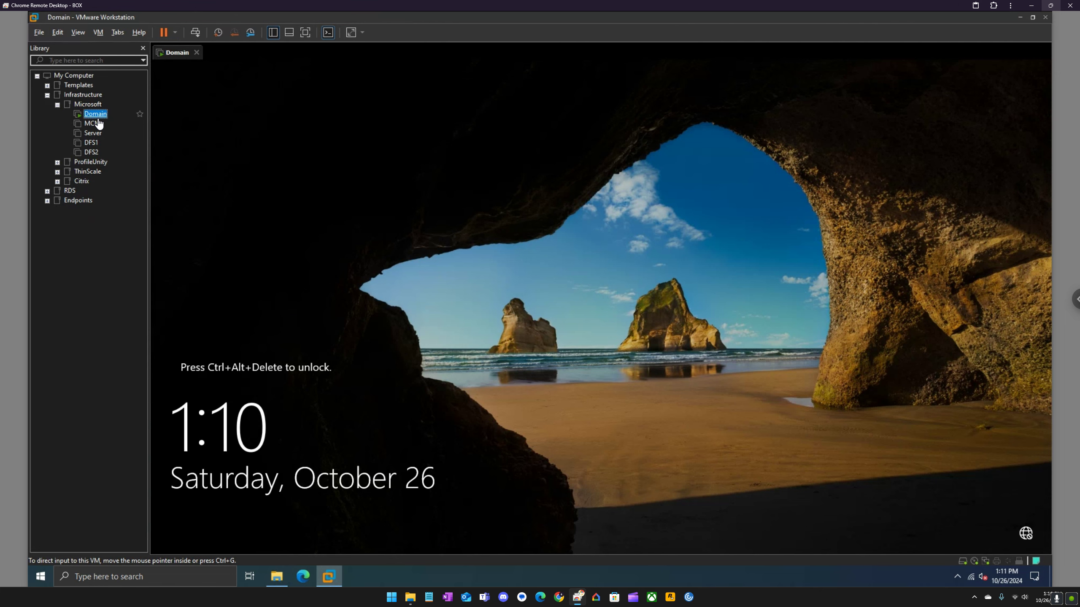
click(277, 576)
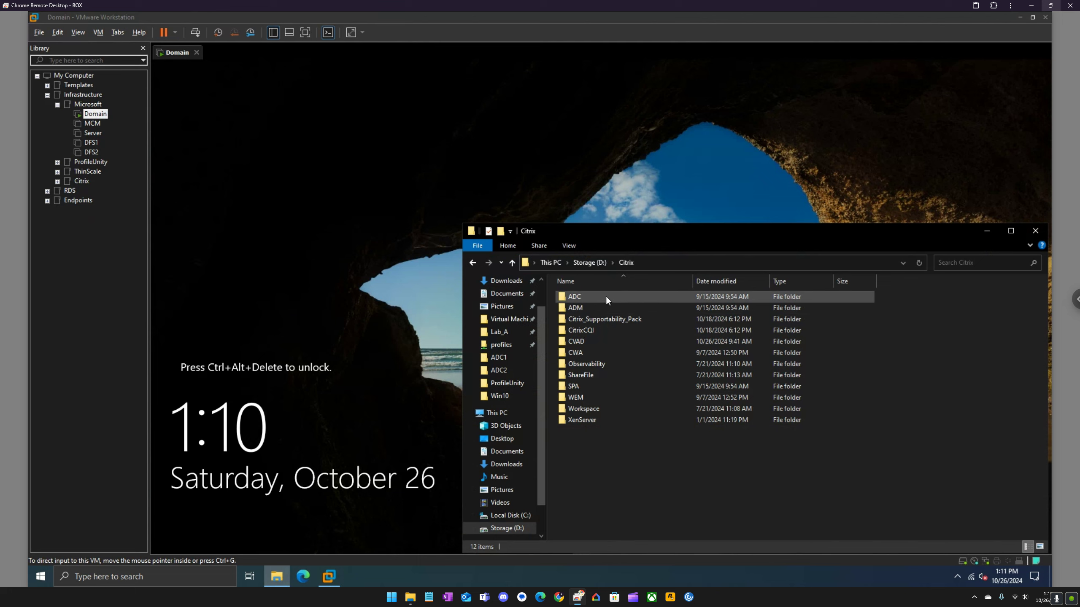
Browse the ADC and ADM folders inside Citrix.
mouse_move(606, 297)
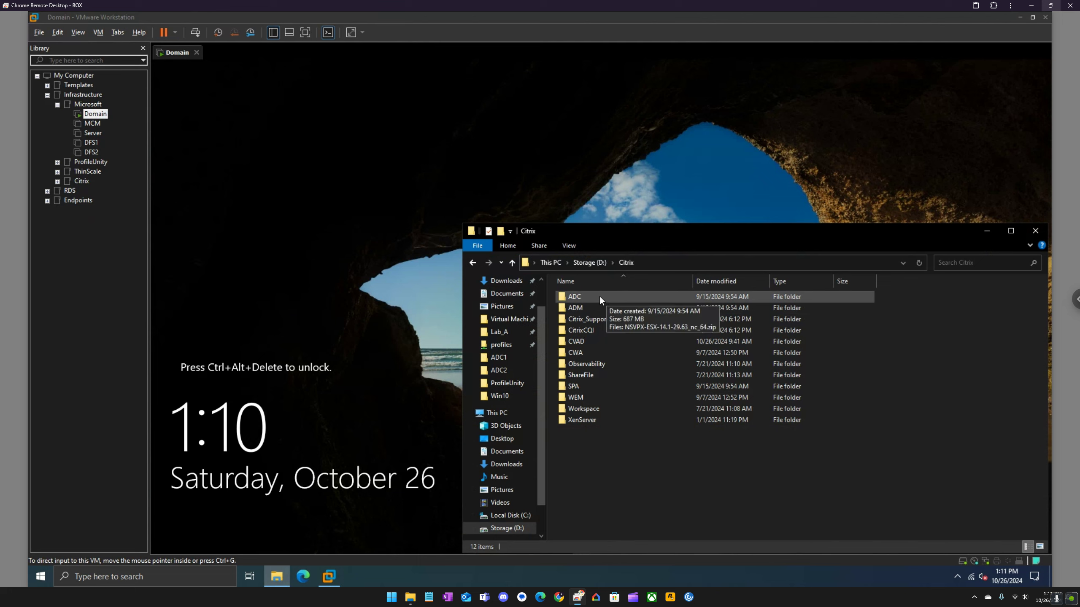
double_click(599, 296)
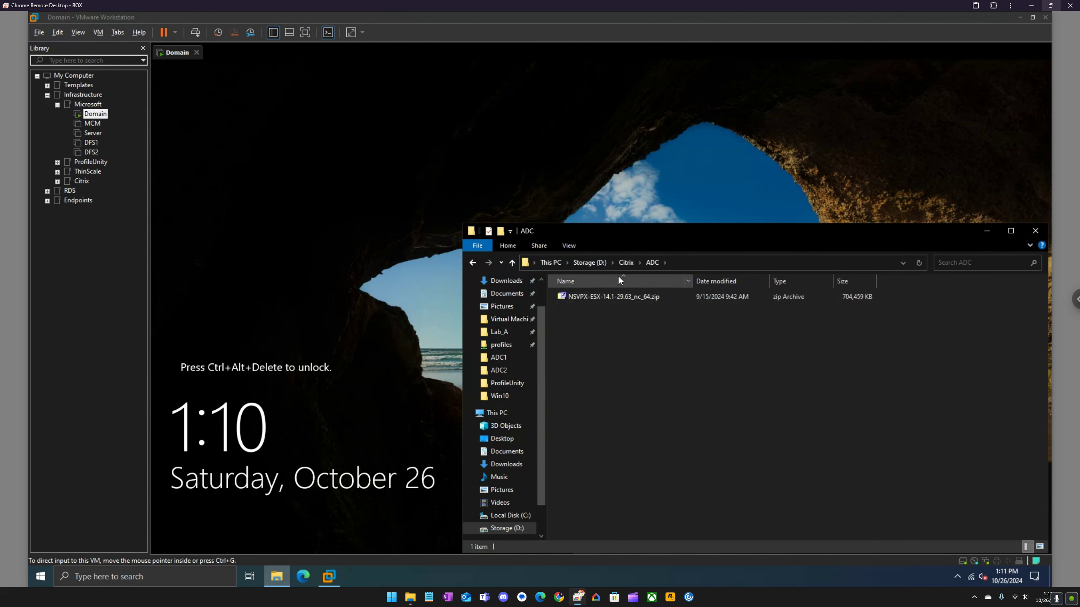
click(625, 263)
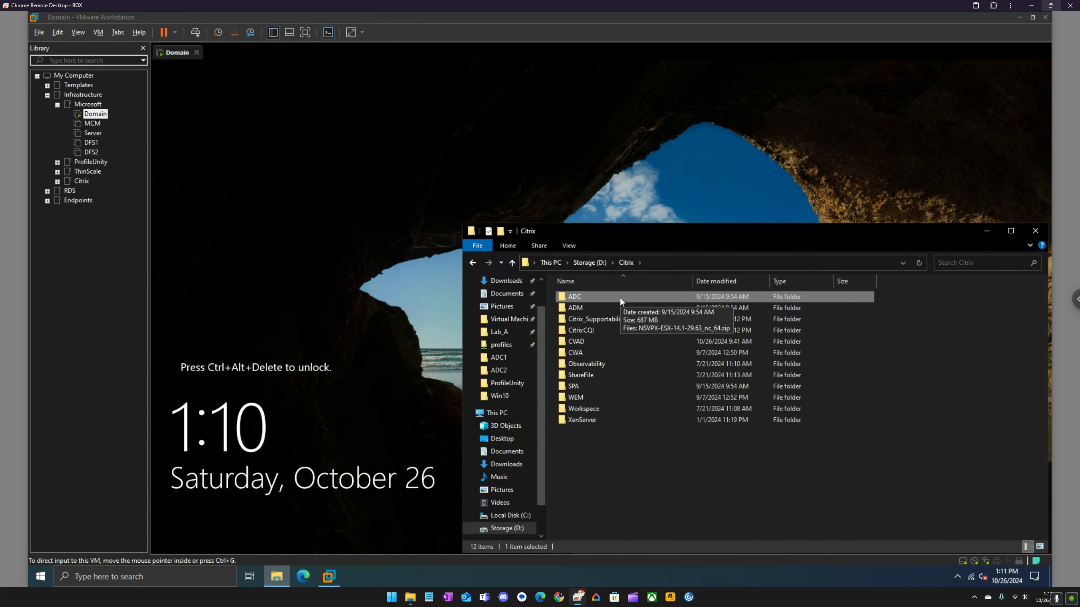
mouse_move(613, 309)
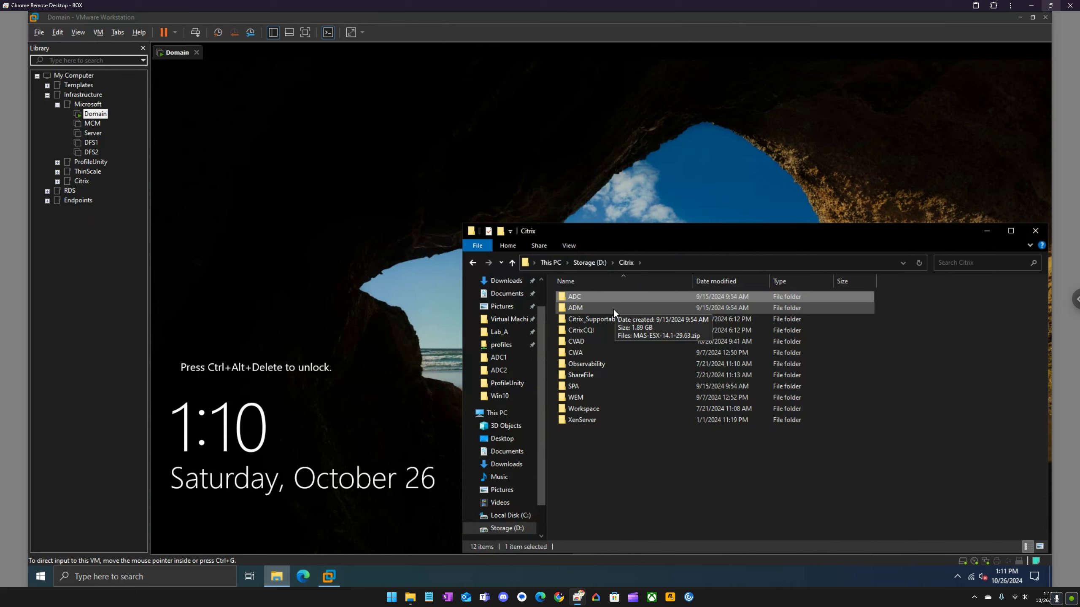
double_click(613, 309)
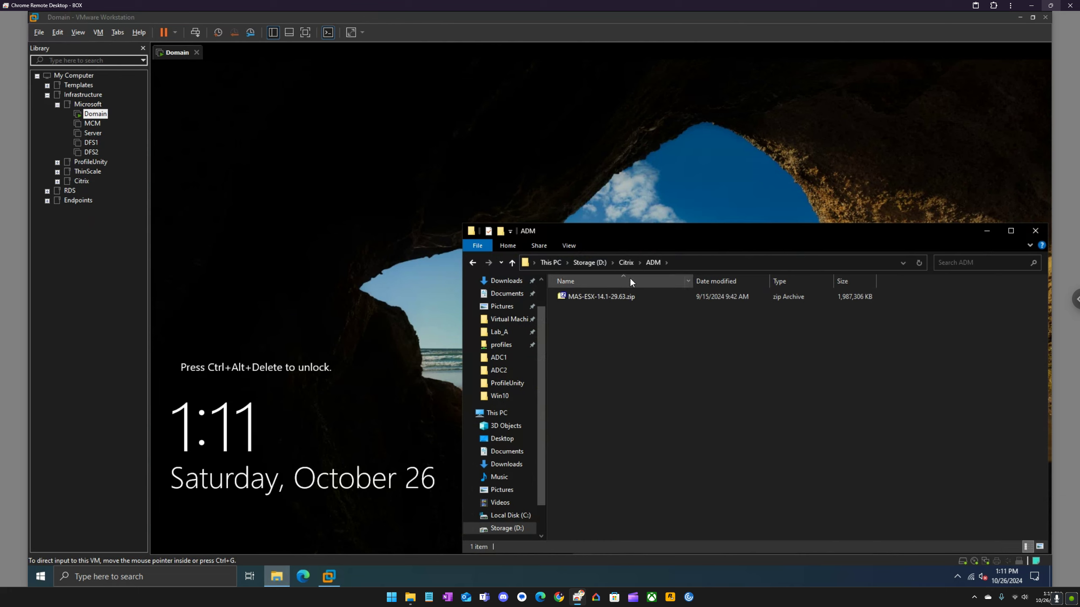
click(625, 263)
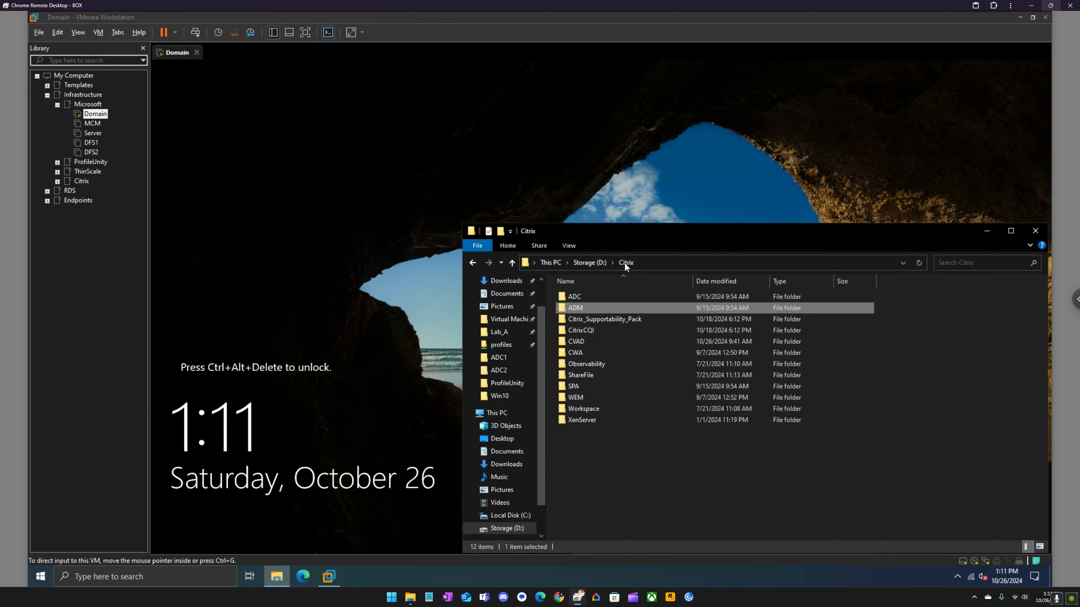
click(586, 297)
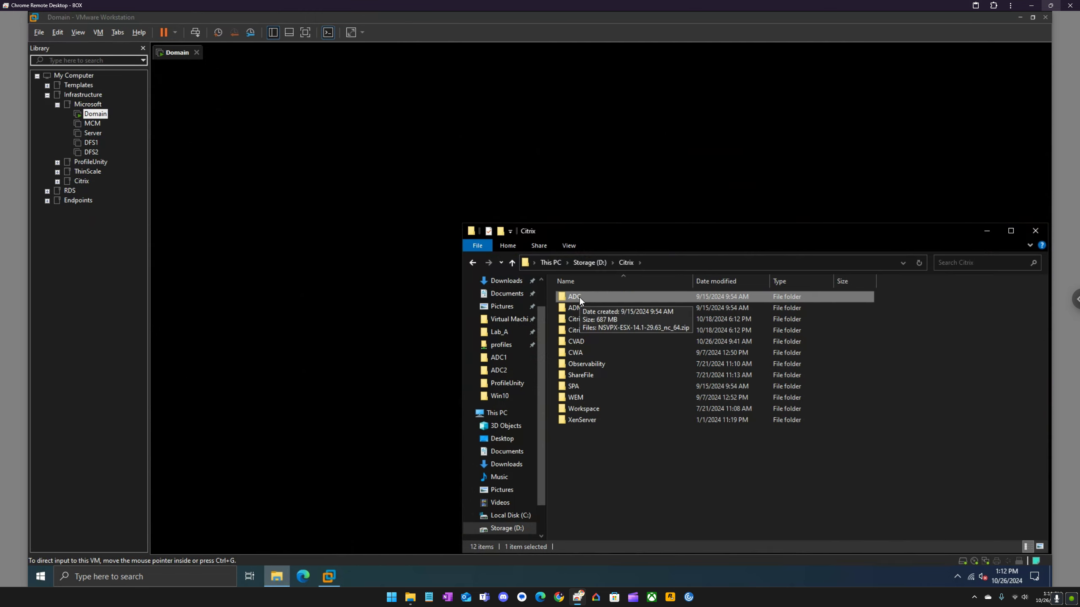
Check the ADC1 and ADC2 folders under Lab_A.
click(499, 332)
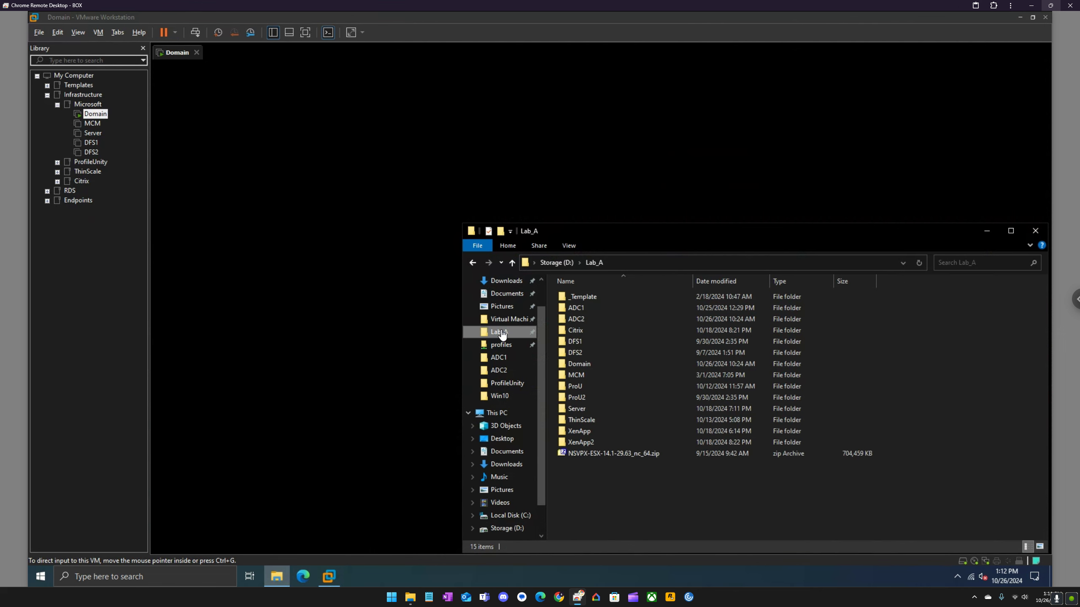
double_click(575, 309)
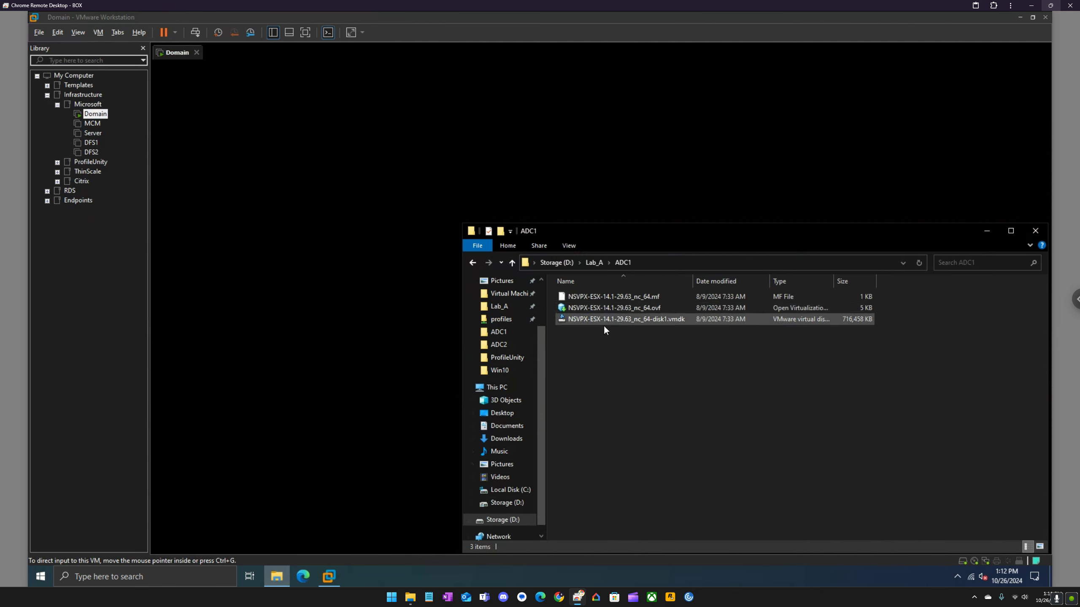
click(595, 262)
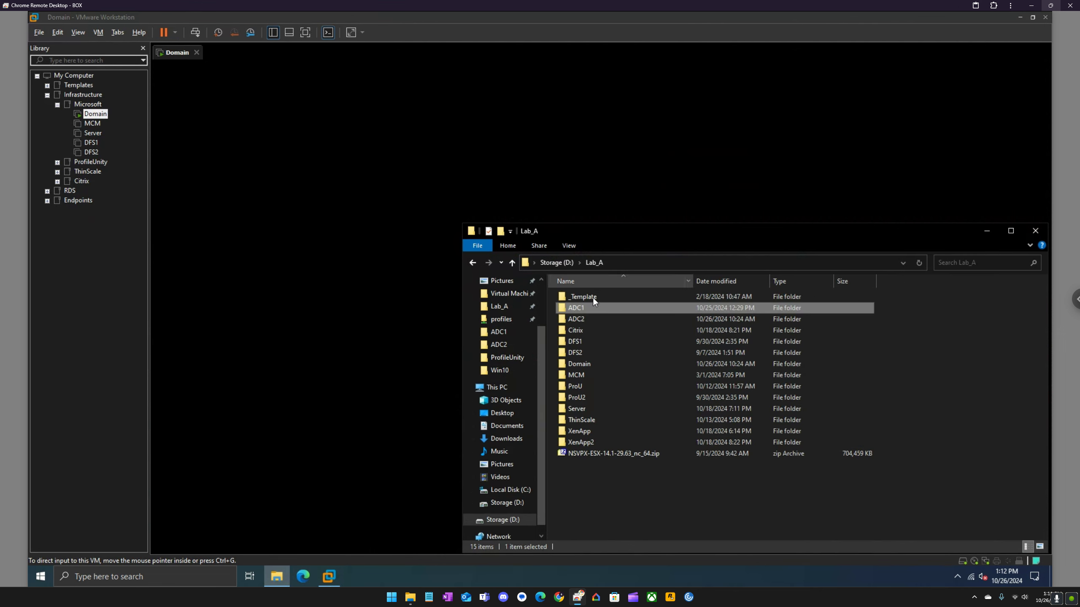
double_click(581, 319)
click(593, 263)
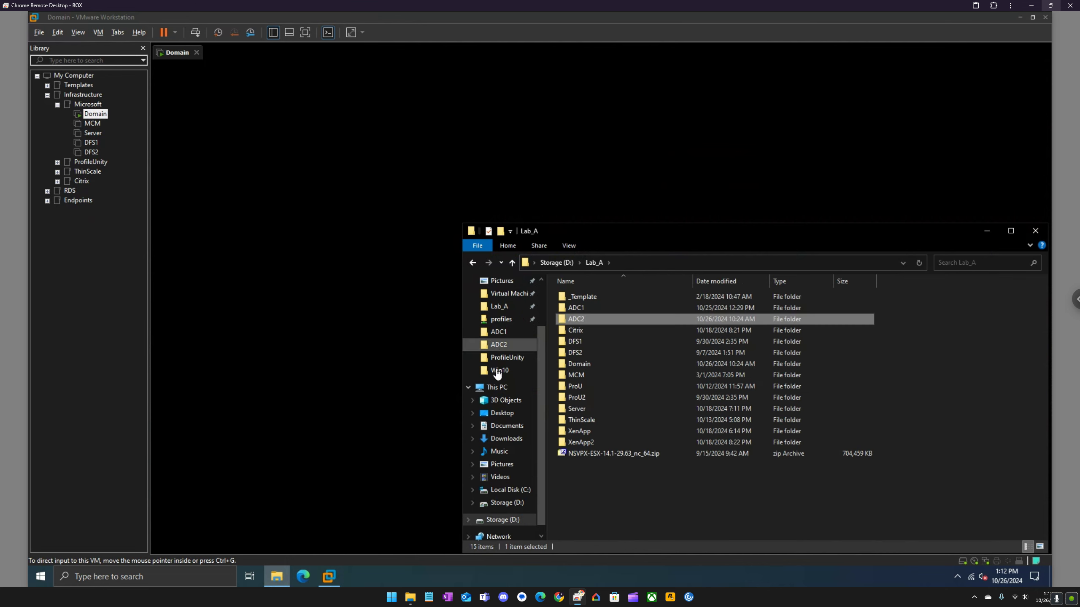
Go to Storage (D:) > Citrix > ADC and open the NSVPX-ESX-14.1-29.63_nc_64.zip archive.
click(505, 502)
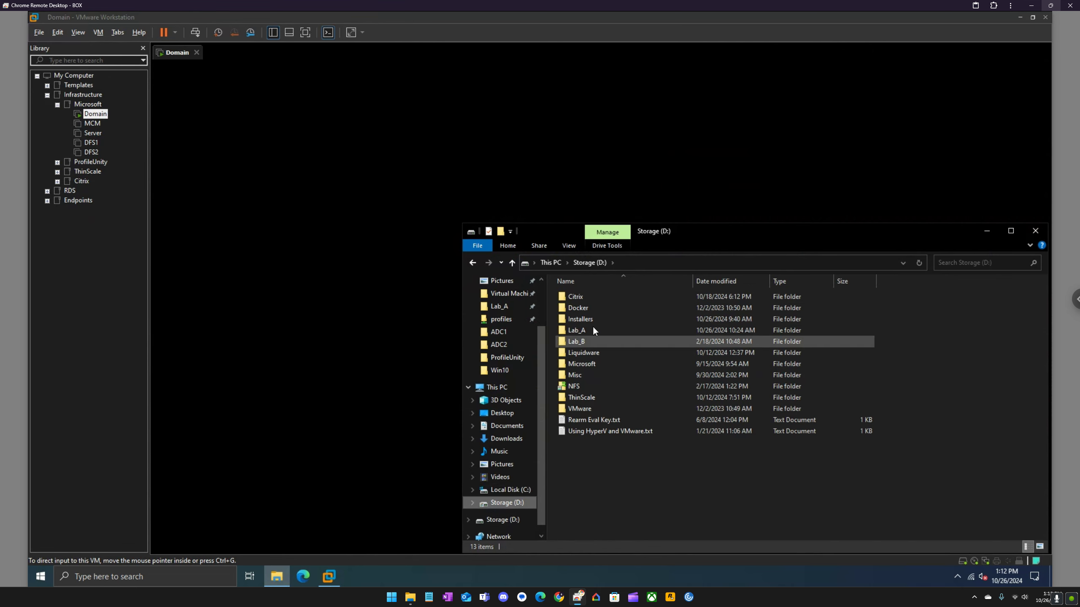
double_click(593, 298)
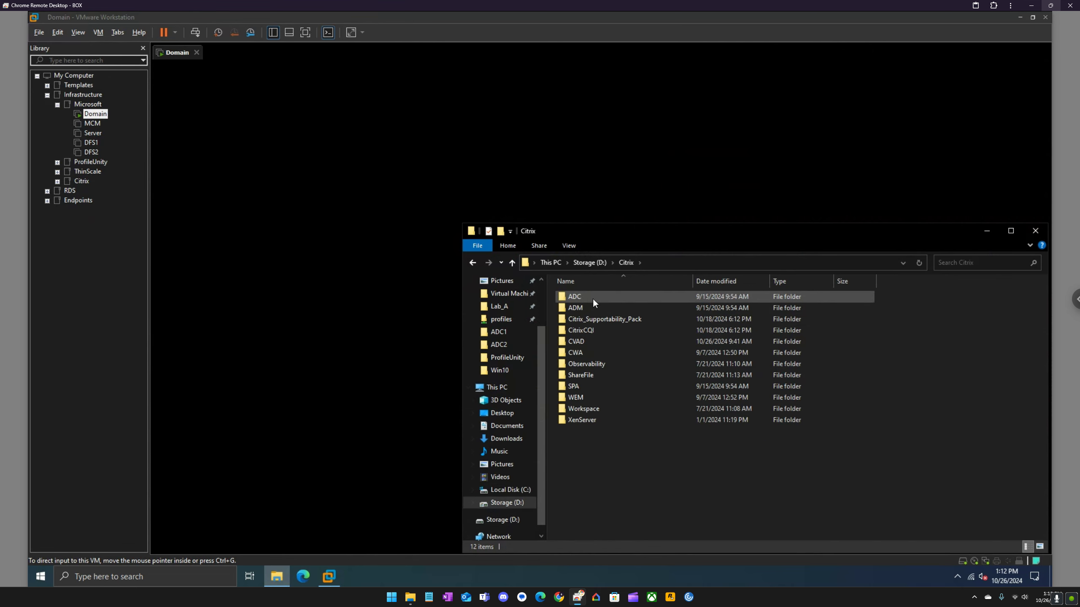
double_click(592, 299)
double_click(609, 297)
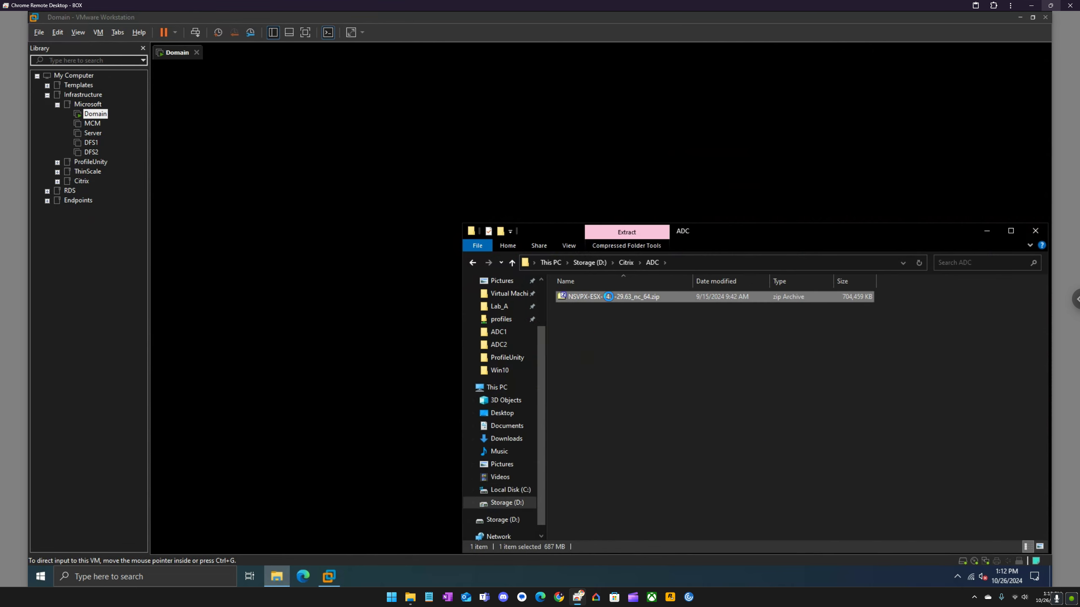
Inspect the archive's .vmdk, .mf and .ovf files, then close 7-Zip and the ADC folder window.
drag(170, 183, 162, 150)
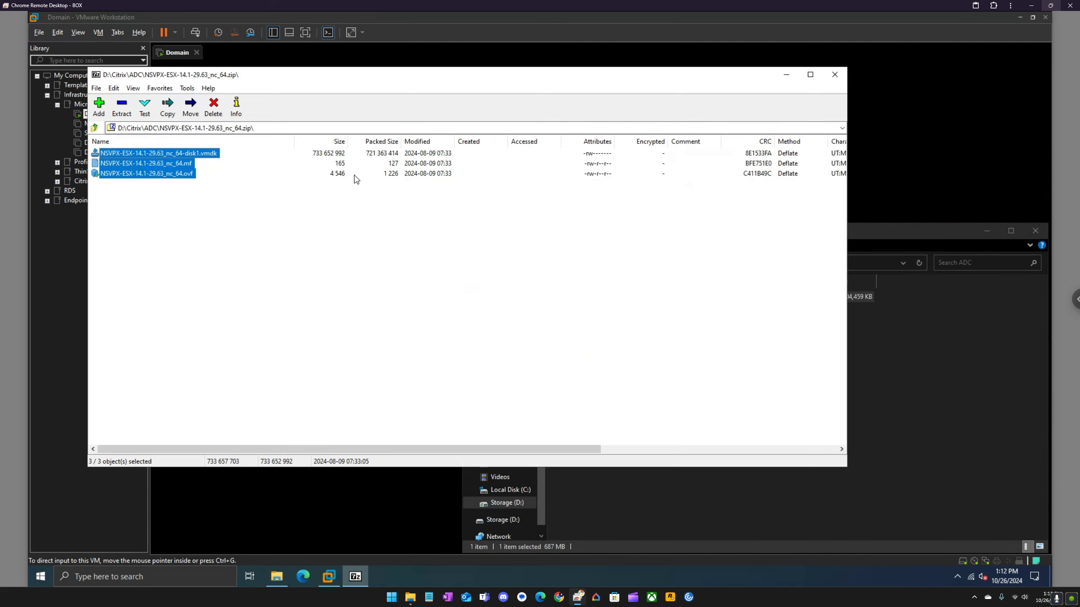
click(185, 174)
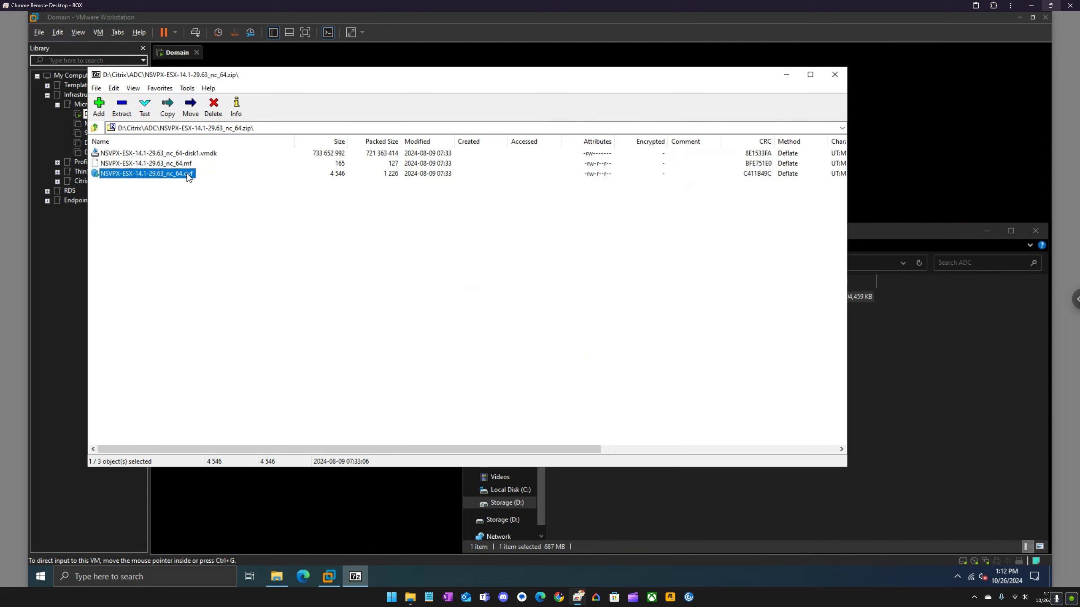
click(834, 75)
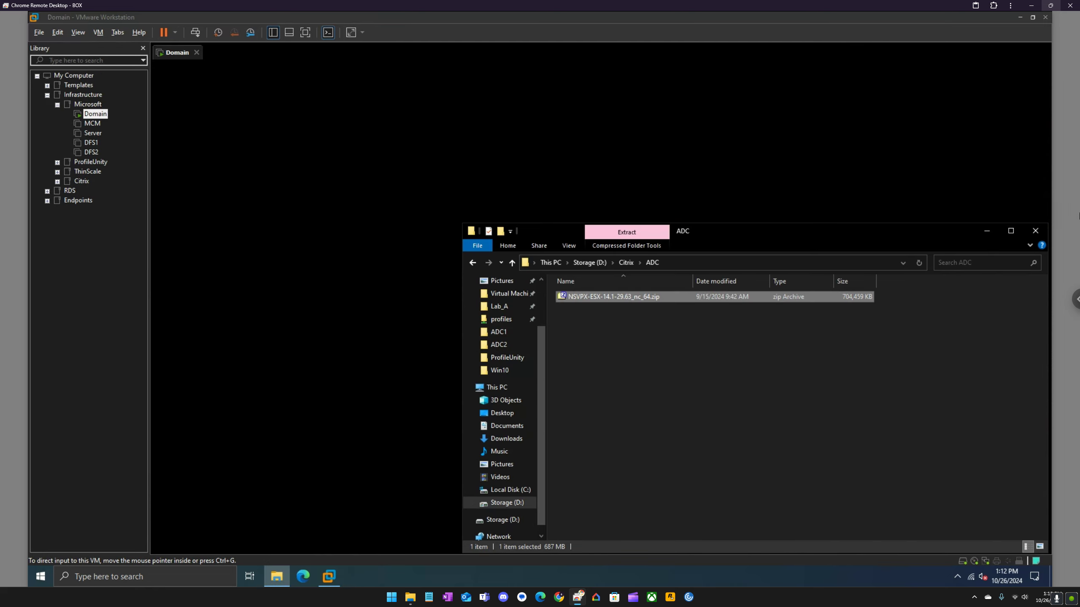
click(1037, 232)
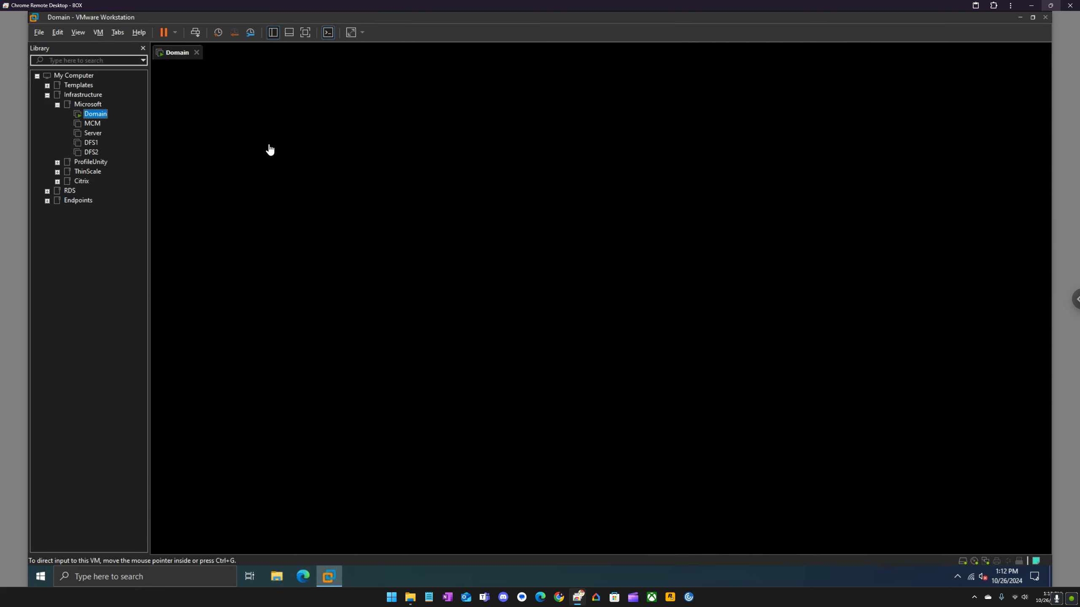
Import the NSVPX .ovf from D:\Lab_A\ADC1 as a virtual machine named ADC1.
right_click(68, 233)
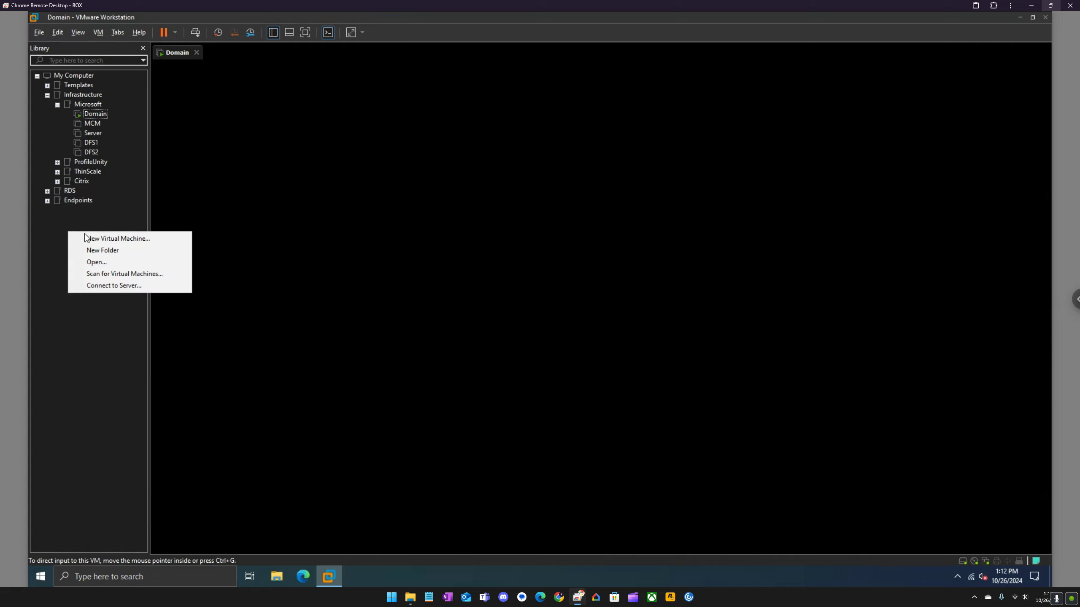
click(105, 262)
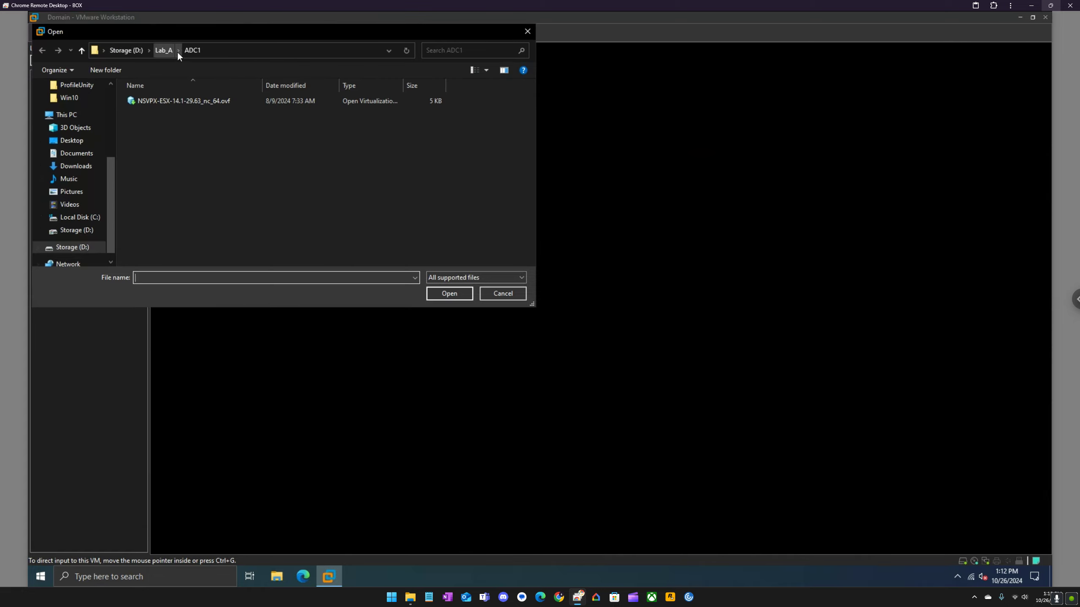
click(227, 101)
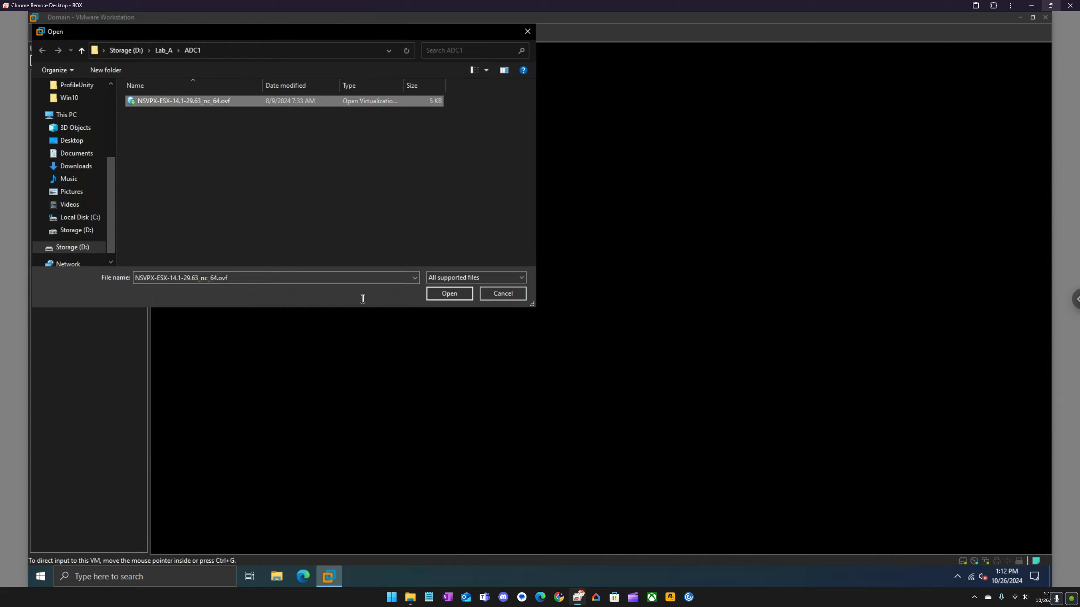
click(446, 293)
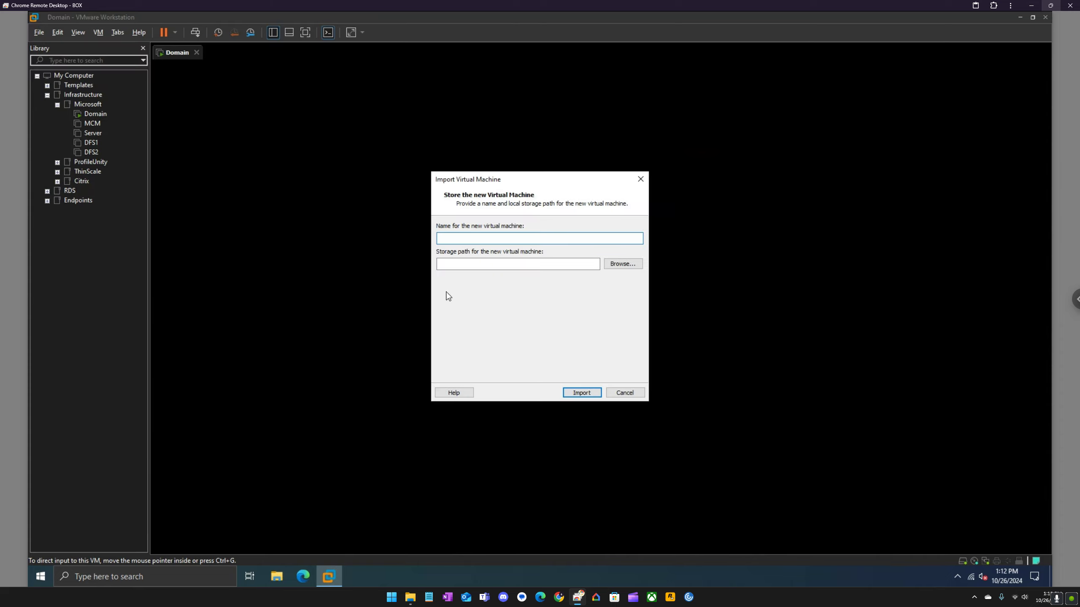
text(ADC1)
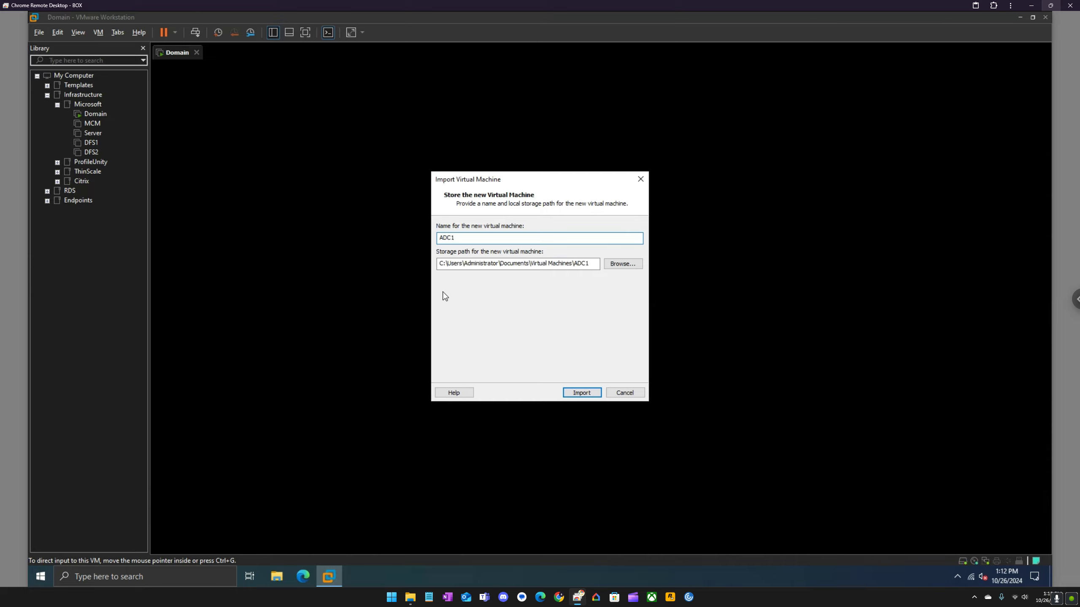
key(Return)
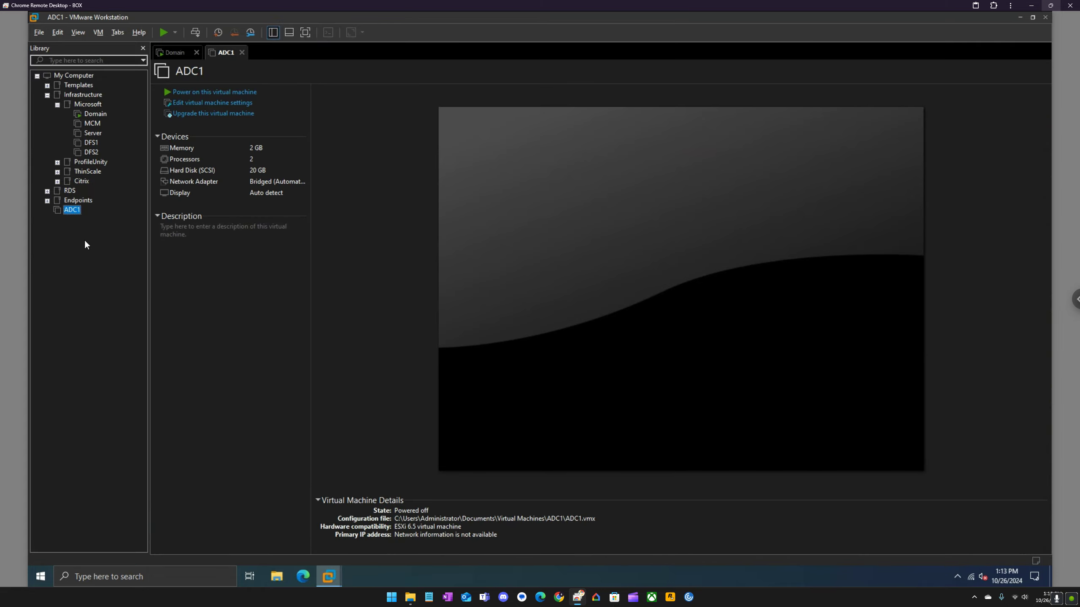
Import the NSVPX-ESX-14.1-29.63_nc_64.ovf from Lab_A\ADC2 as a virtual machine named ADC2.
right_click(85, 239)
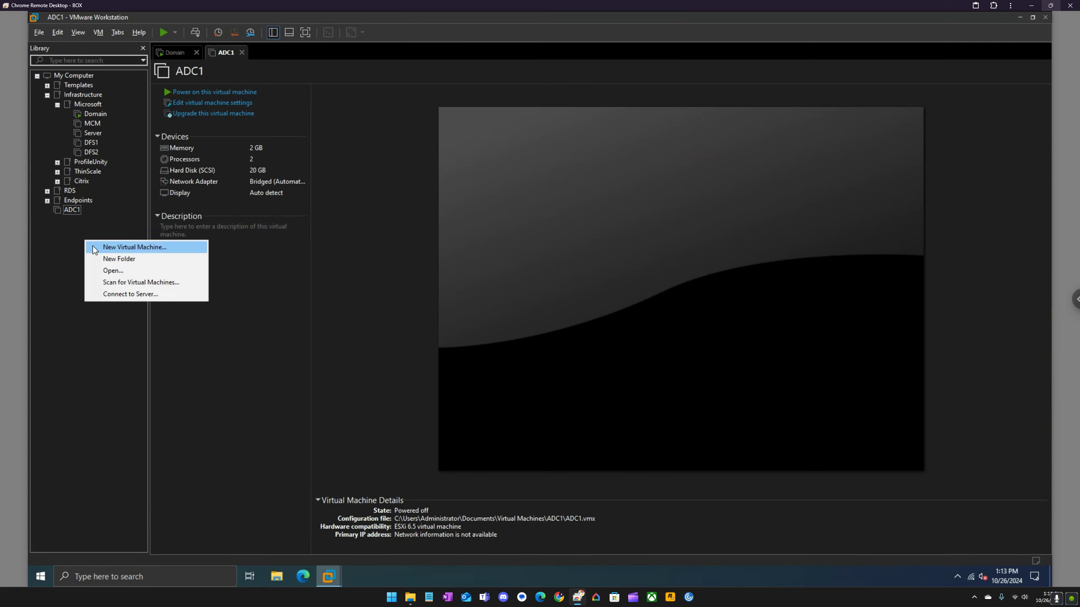
click(111, 270)
click(168, 50)
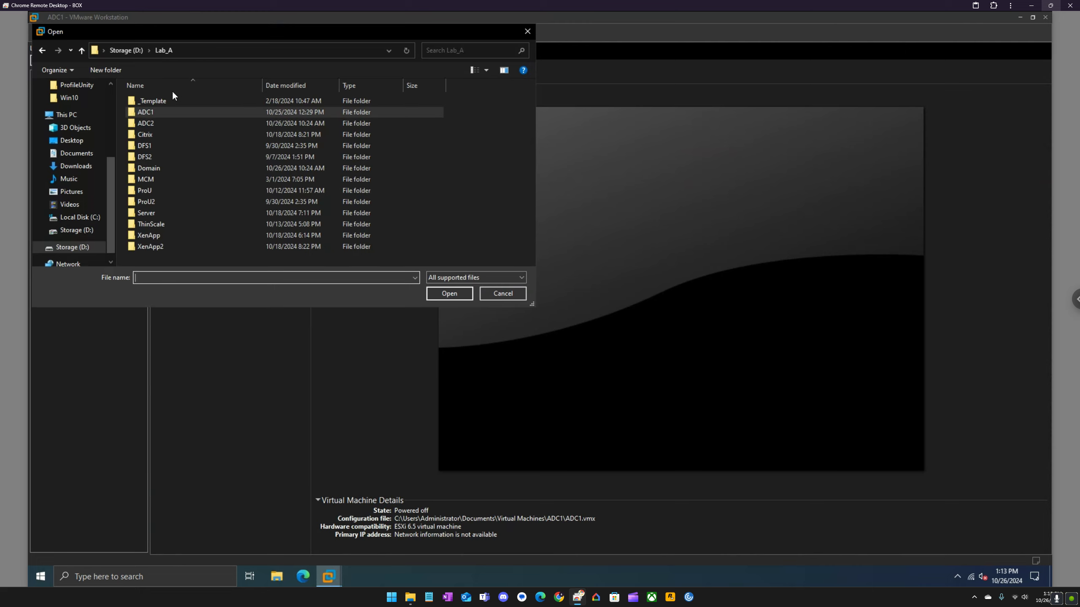
double_click(165, 125)
click(162, 101)
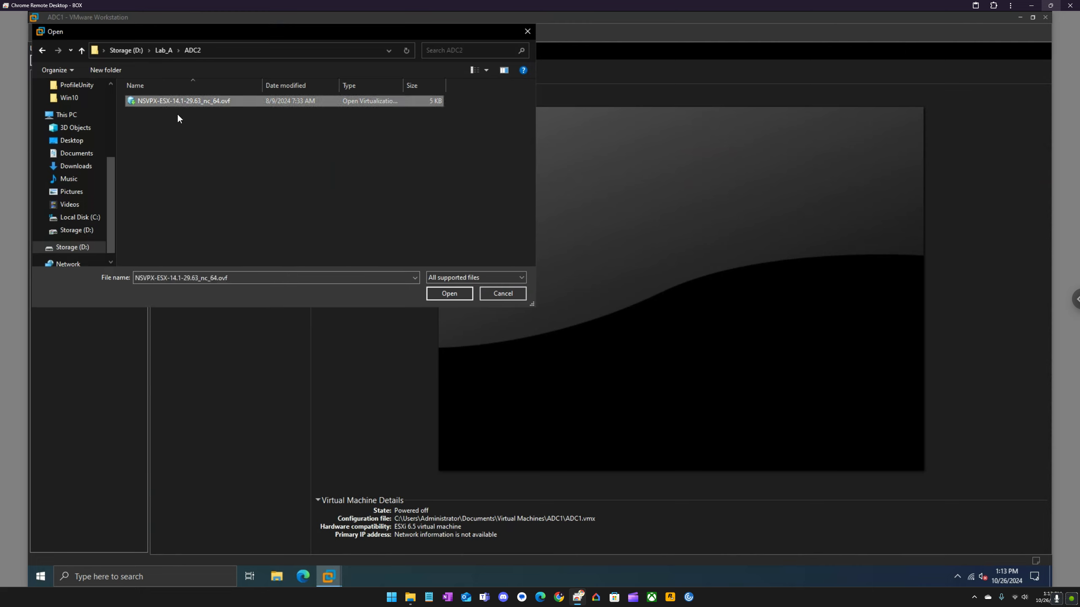
click(434, 297)
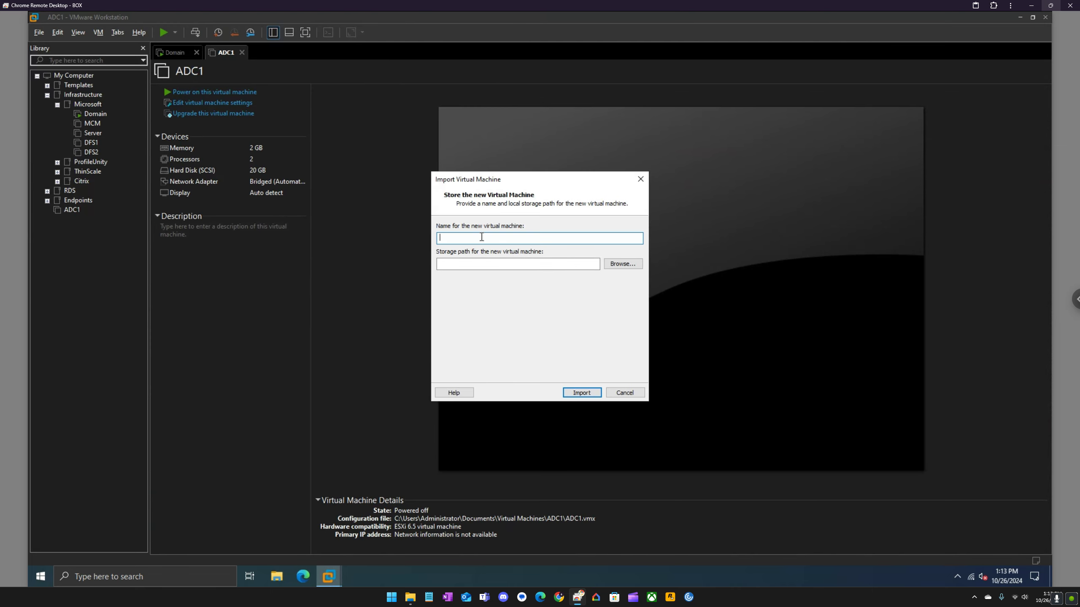
text(ADC2)
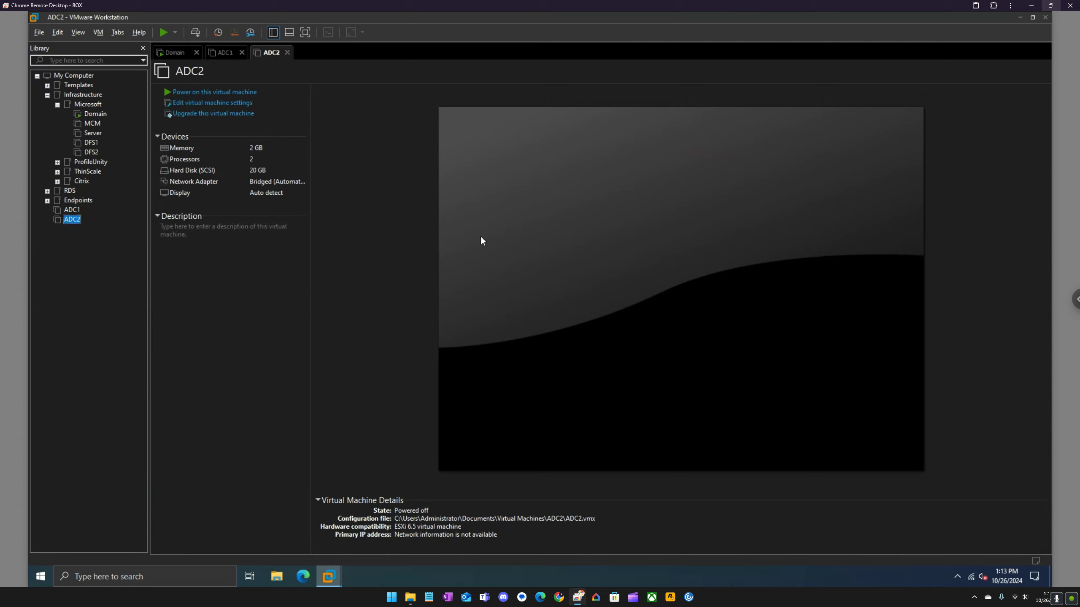
click(58, 182)
Move ADC1 and ADC2 into the Citrix library folder and power on both appliances.
drag(74, 220, 94, 205)
click(225, 52)
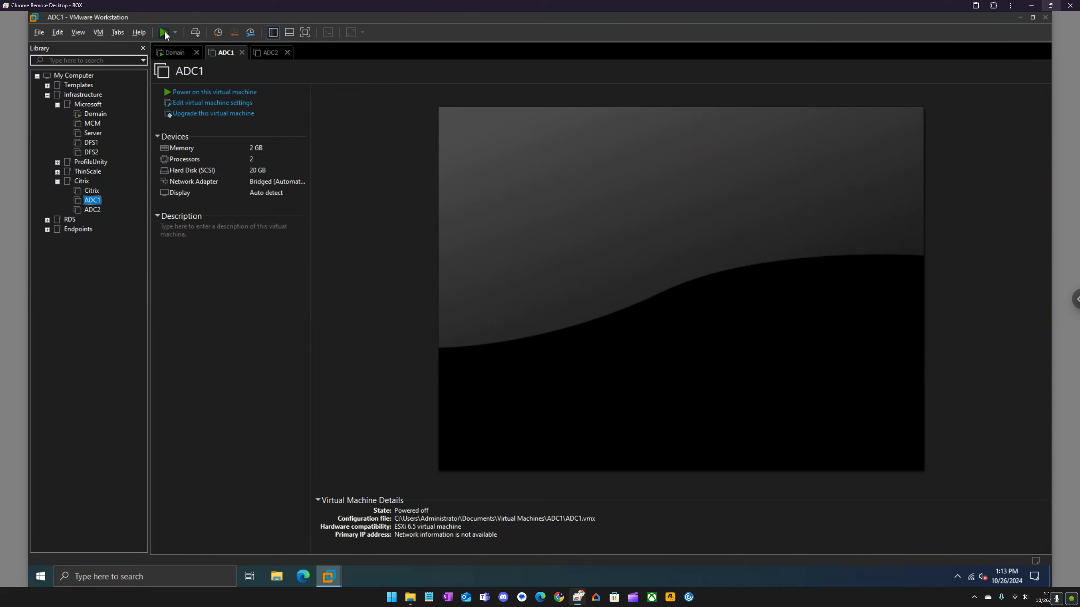
click(165, 32)
click(269, 52)
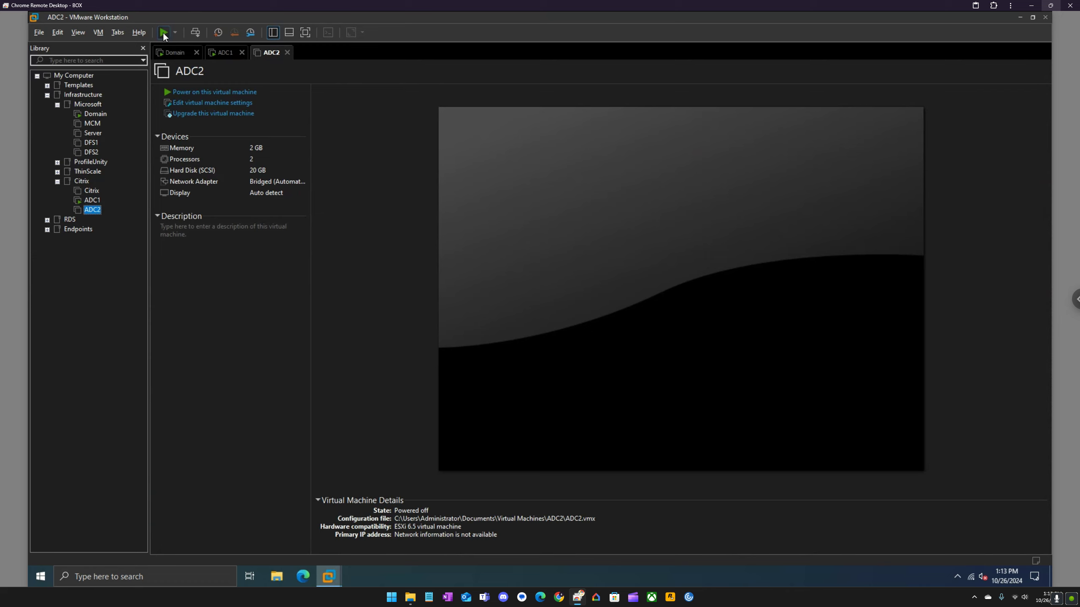
click(231, 55)
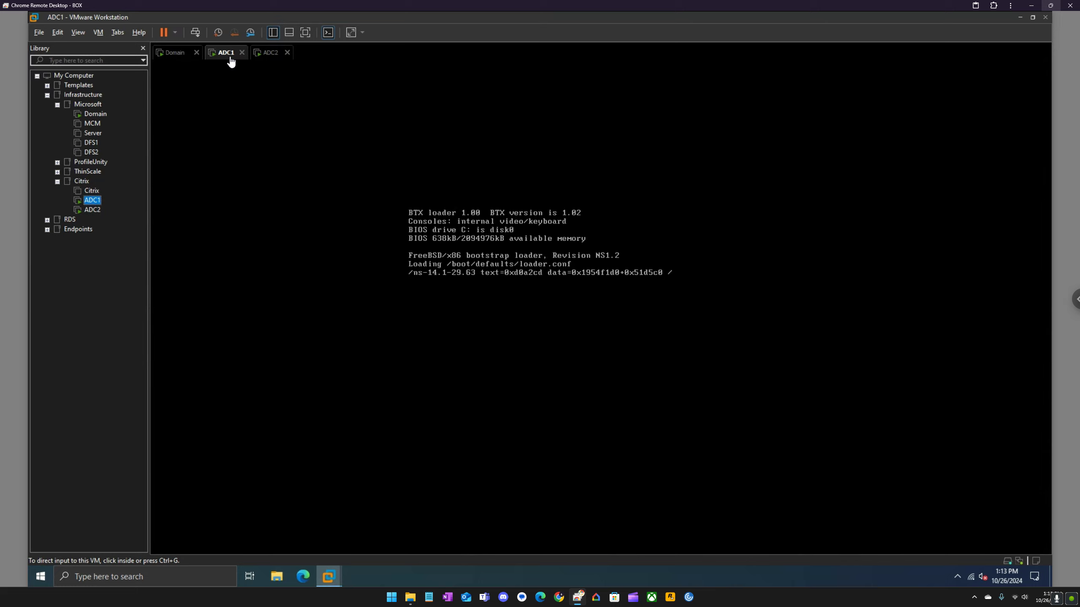
click(57, 162)
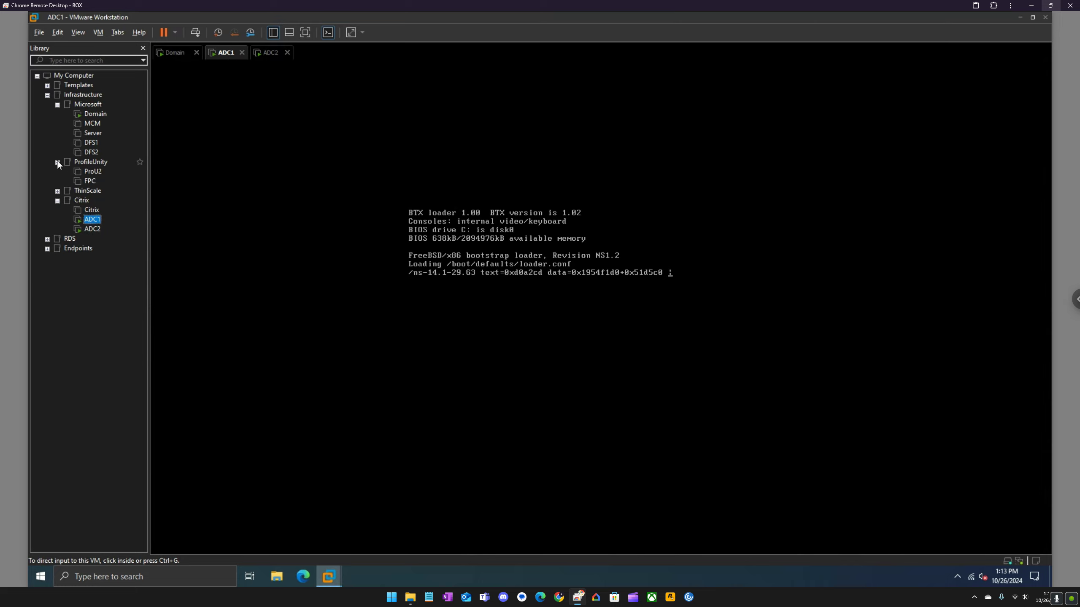
click(57, 162)
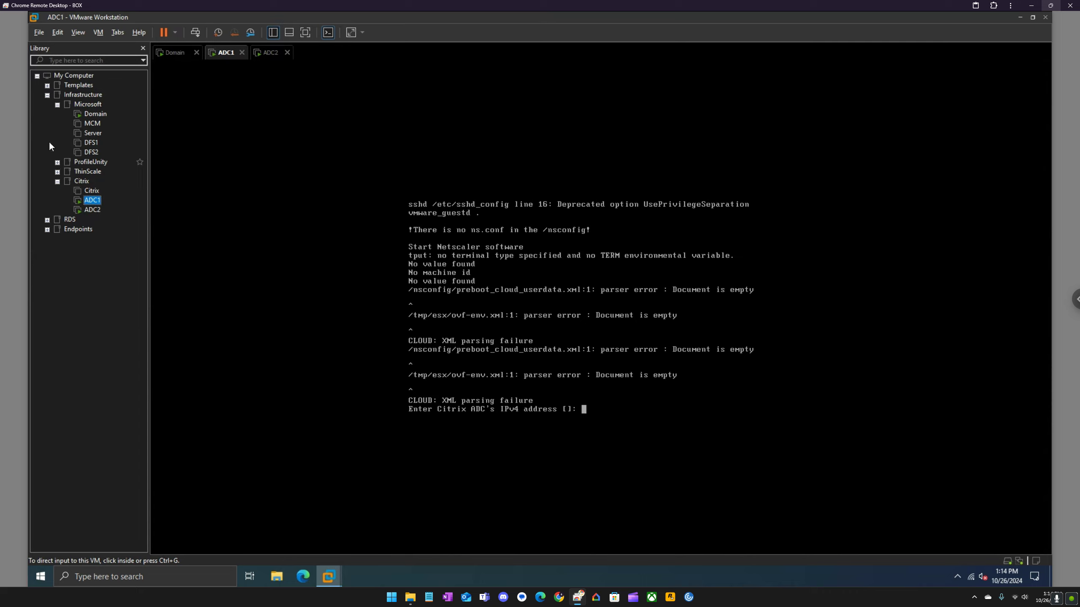
click(268, 52)
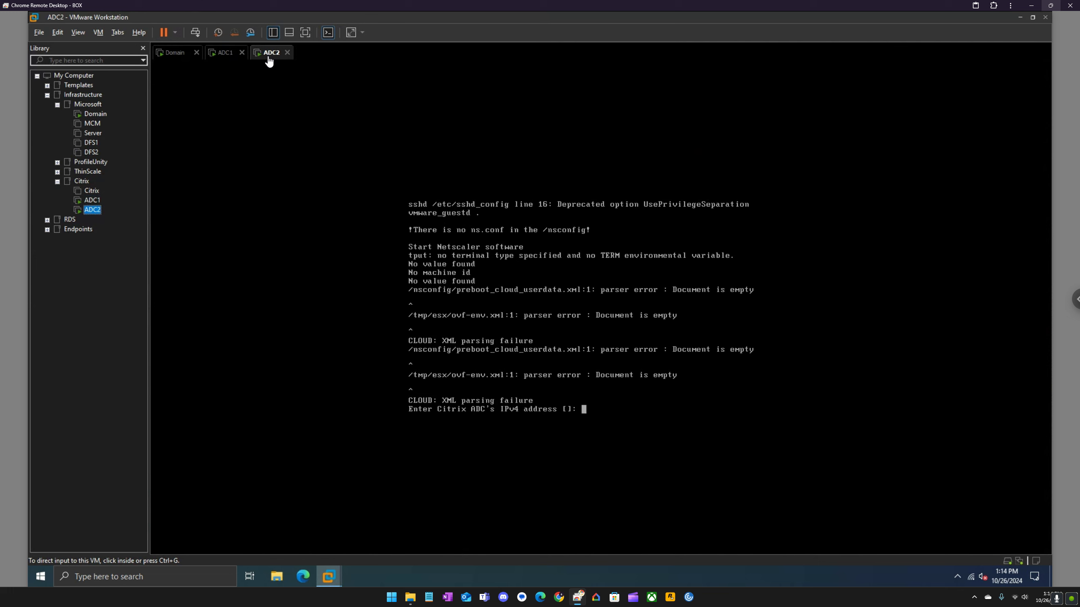
Enter IP 192.168.35.200 and netmask 255.255.255.0 at the ADC1 console prompts.
click(220, 55)
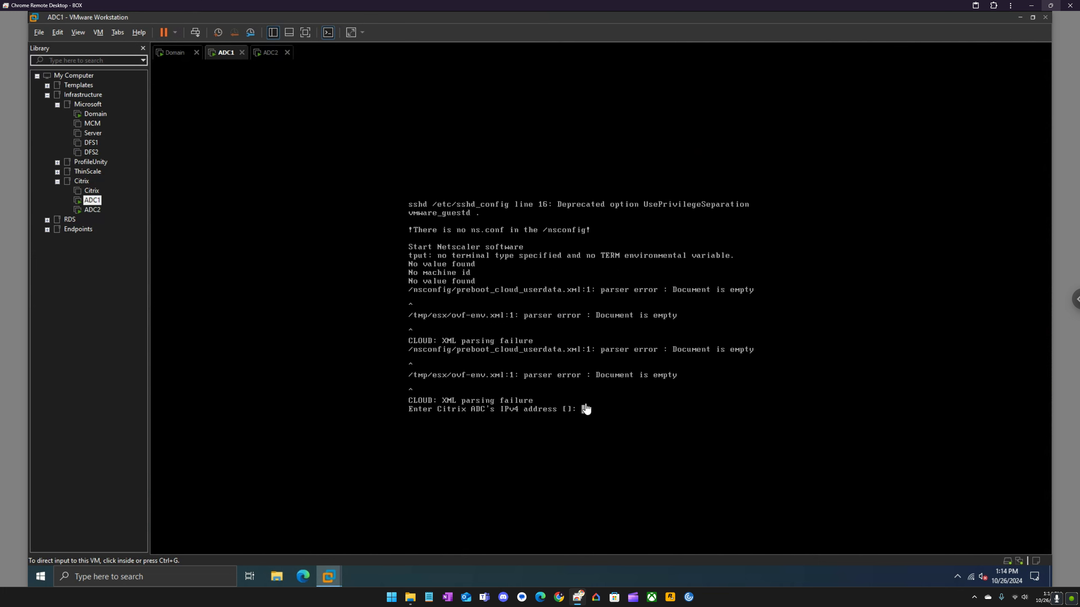
click(585, 409)
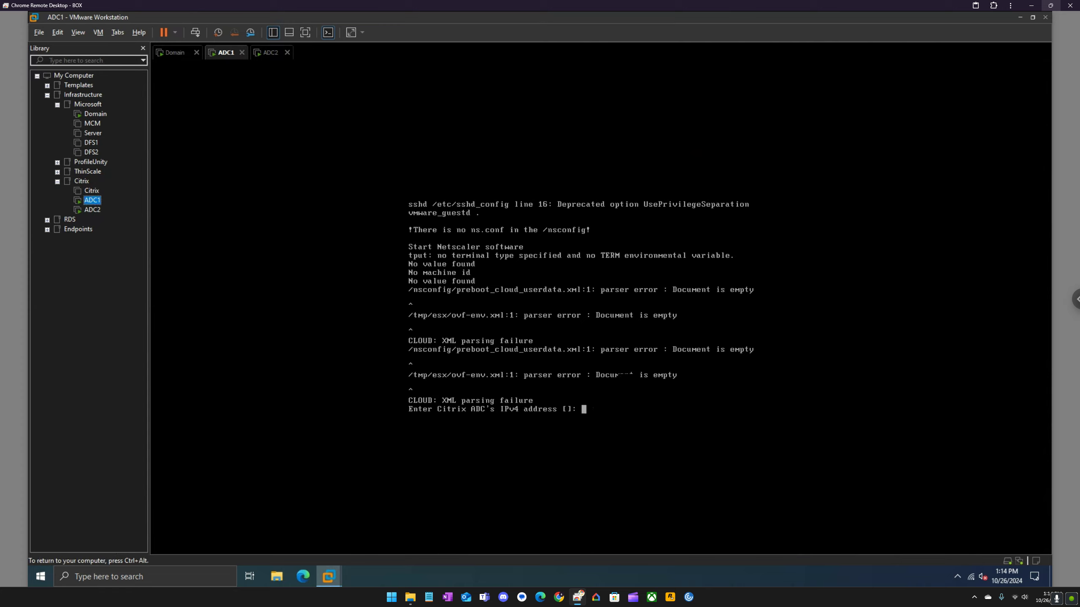
text(192.168.35.200)
key(Return)
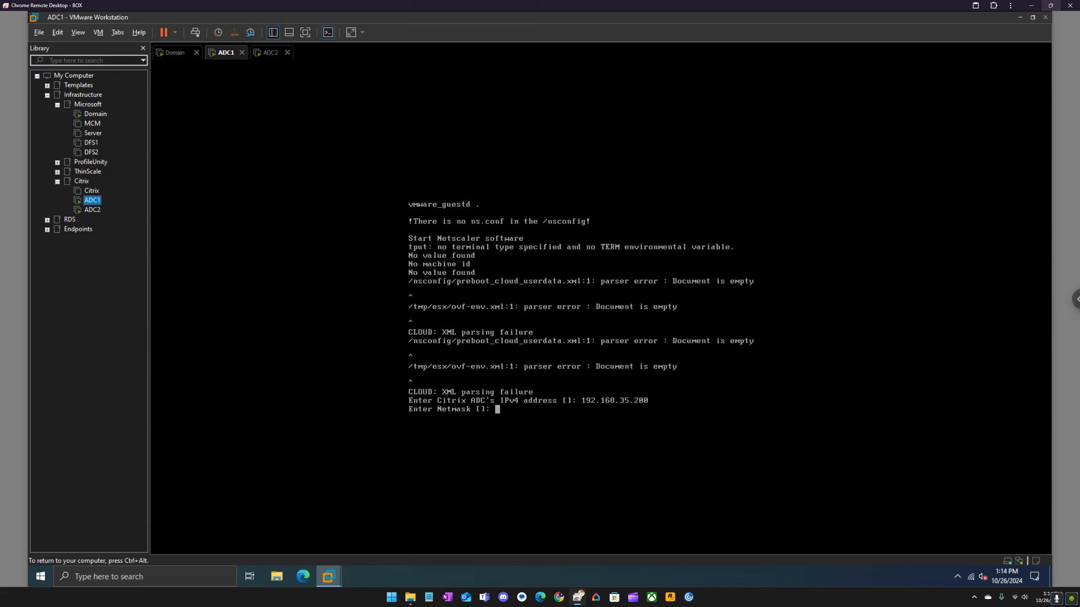
text(255.255.255.0)
key(Return)
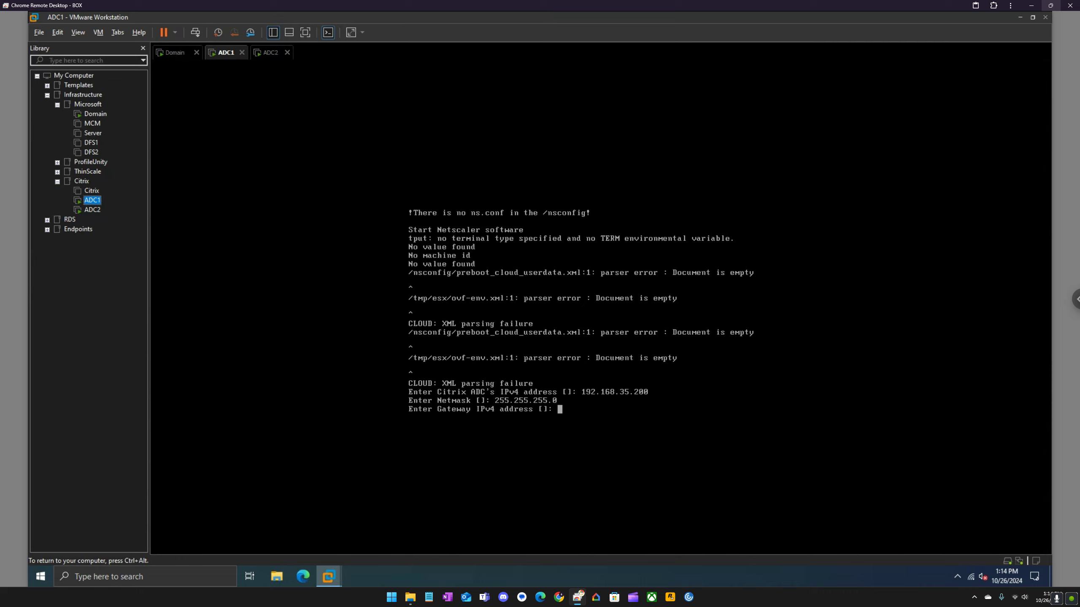
Set ADC1's gateway to 192.168.35.2 and save the configuration with option 4.
text(1935)
key(BackSpace)
key(BackSpace)
text(2.168.35.2)
key(Return)
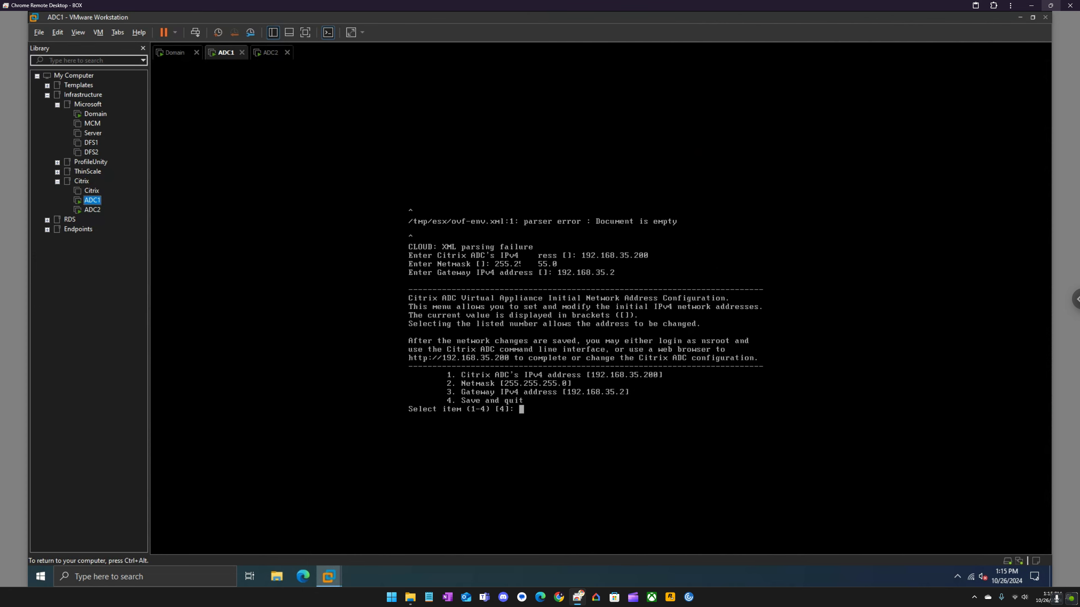
text(4)
key(Return)
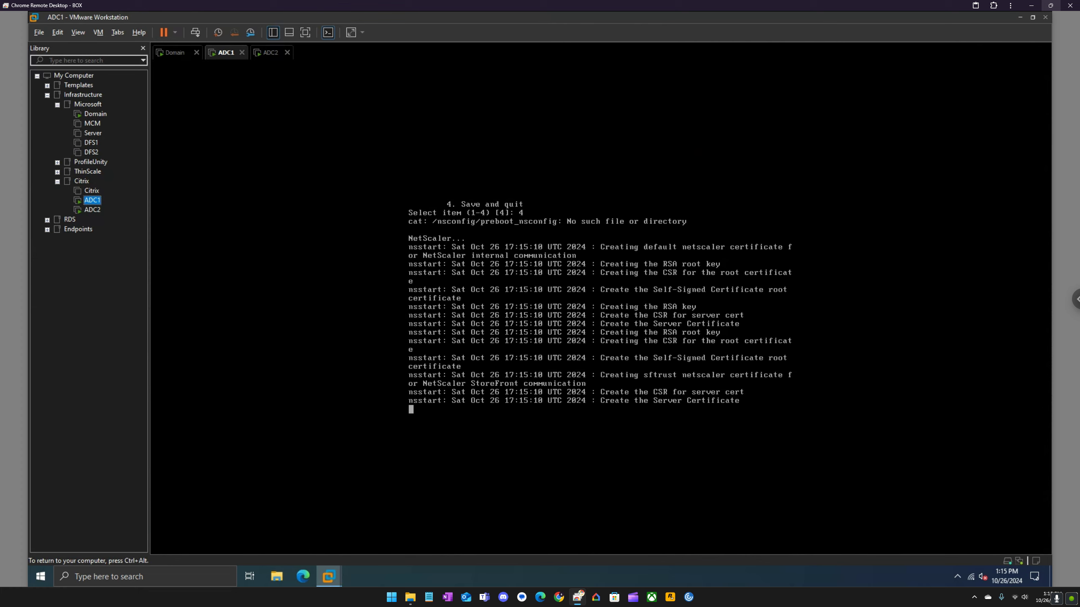
Give ADC2 IP 192.168.35.205, netmask 255.255.255.0, gateway 192.168.35.2, and save with option 4.
click(266, 53)
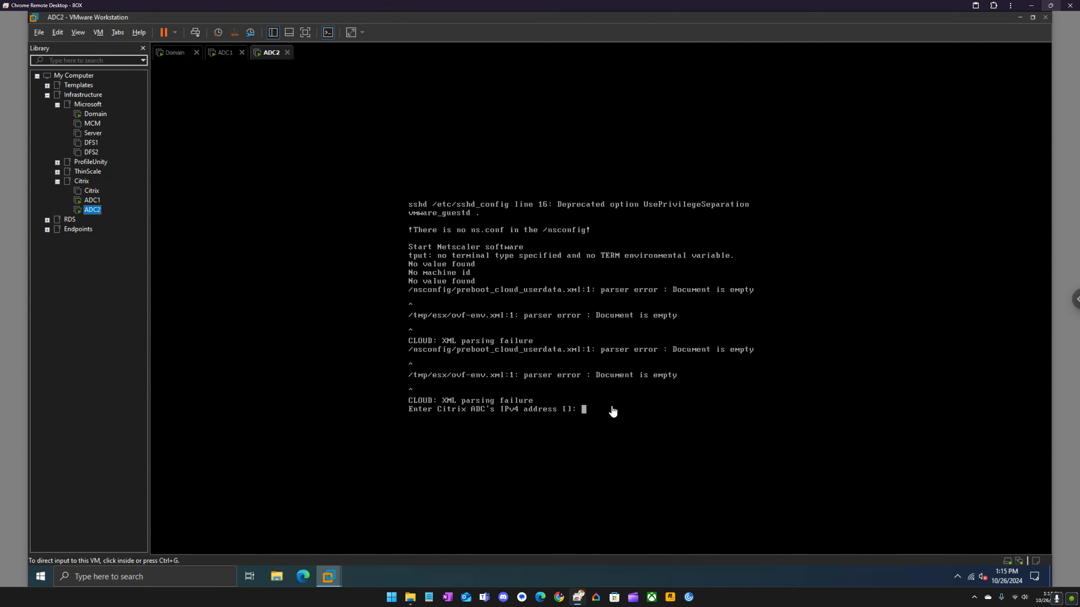
text(~)
key(BackSpace)
text(192.)
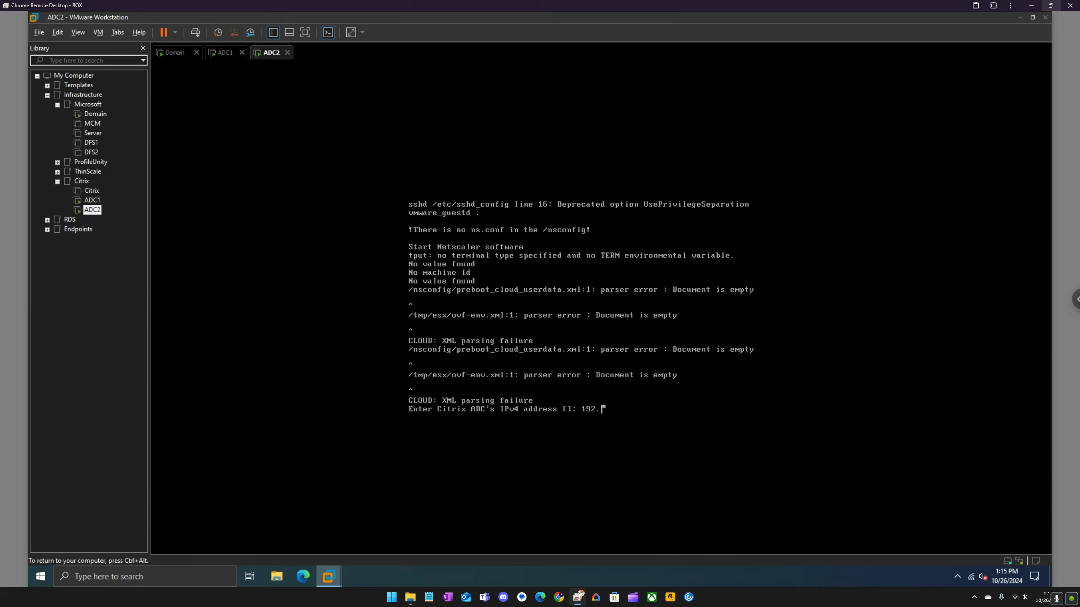
text(168.35.205)
key(Return)
text(255)
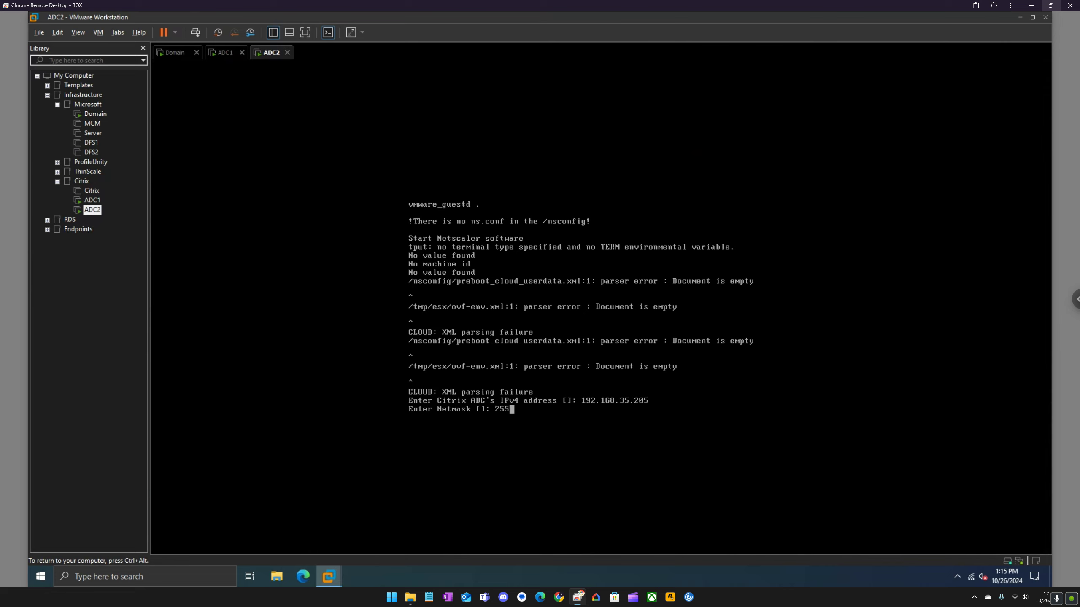
text(.255.255.0)
key(Return)
text(192.)
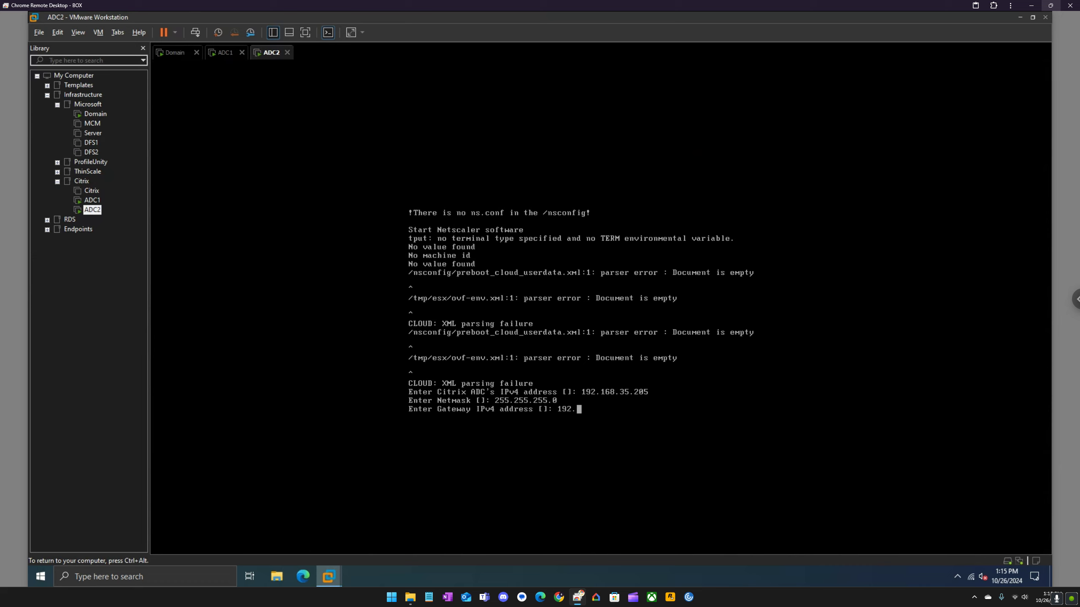
text(168.35.2)
key(Return)
text(4)
key(Return)
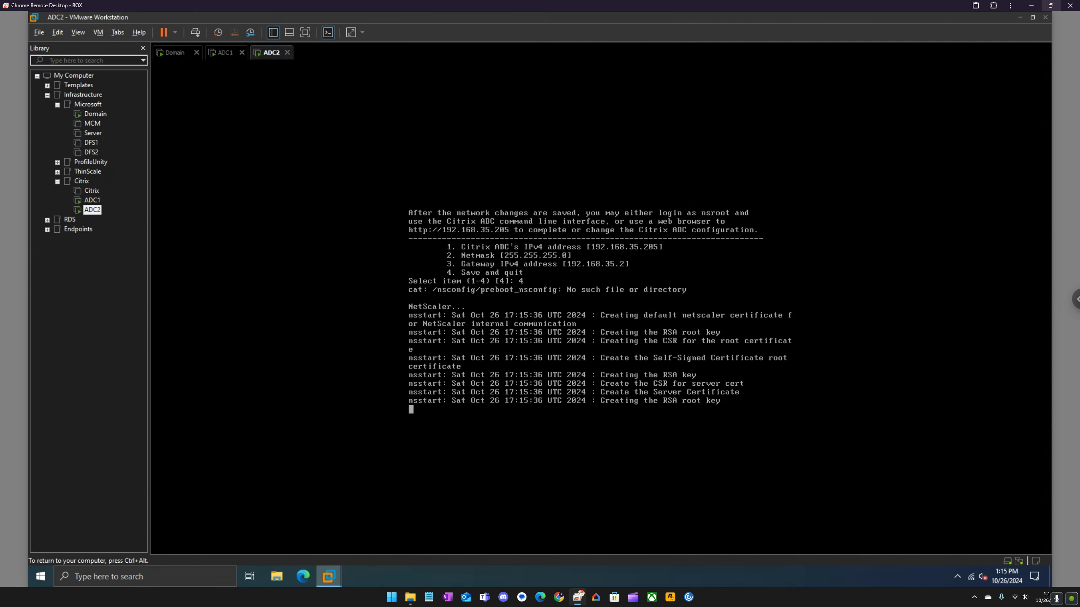
Release the ADC2 console and bring up the ADC1 virtual machine's context menu.
key(ctrl+alt)
click(222, 53)
right_click(222, 54)
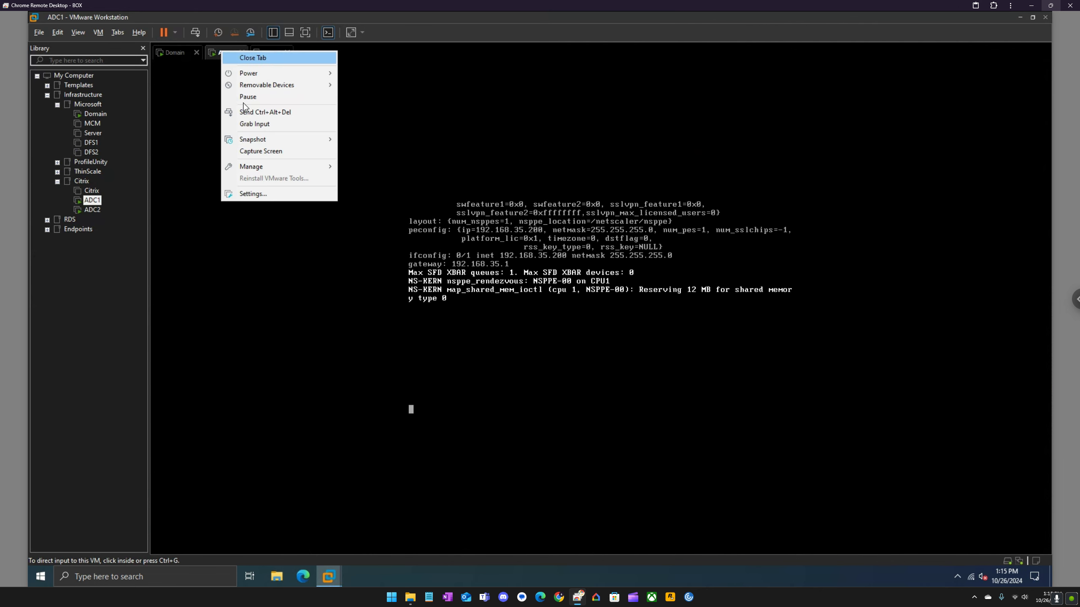
Switch ADC1's network adapter to NAT in its virtual machine settings.
click(275, 194)
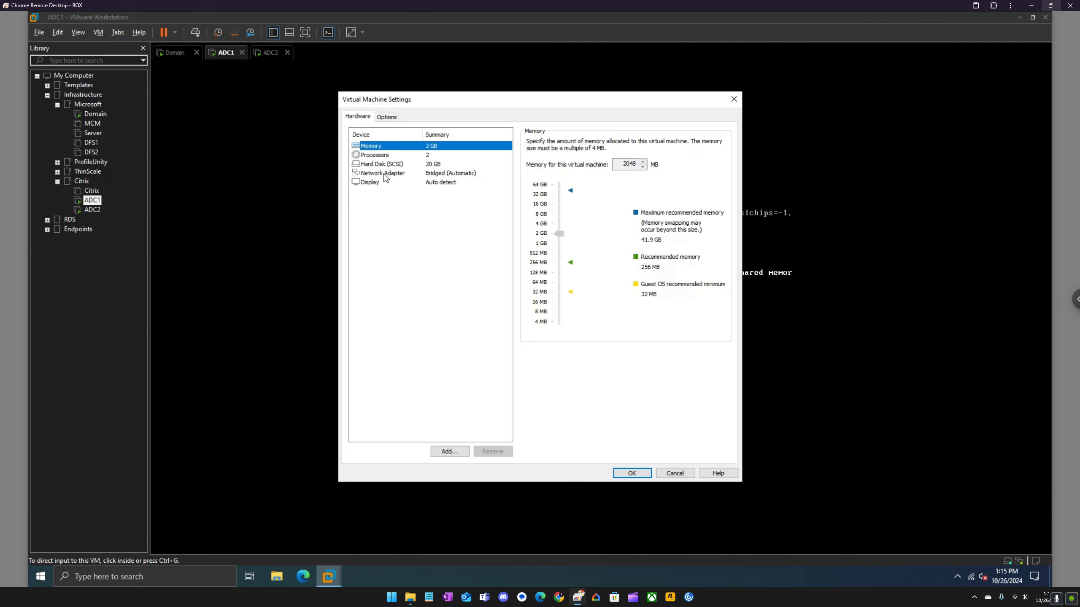
click(383, 174)
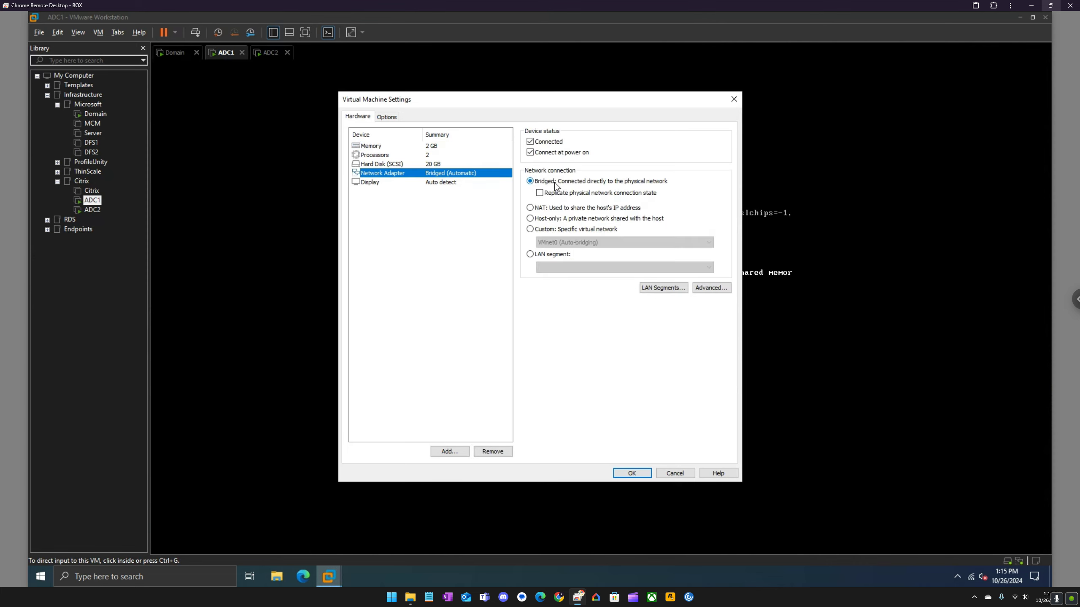
click(574, 209)
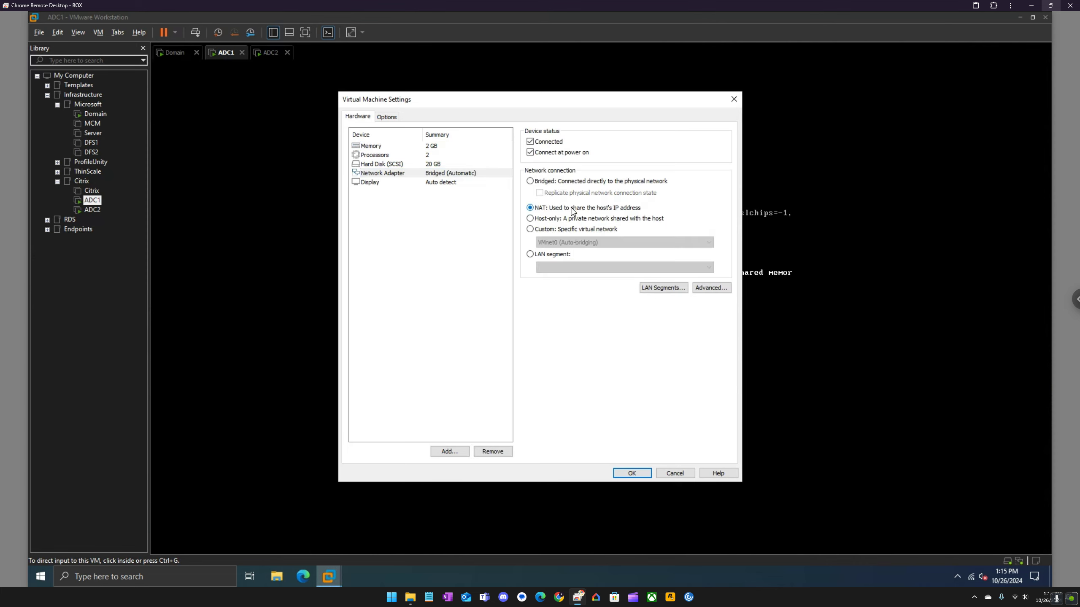
click(631, 472)
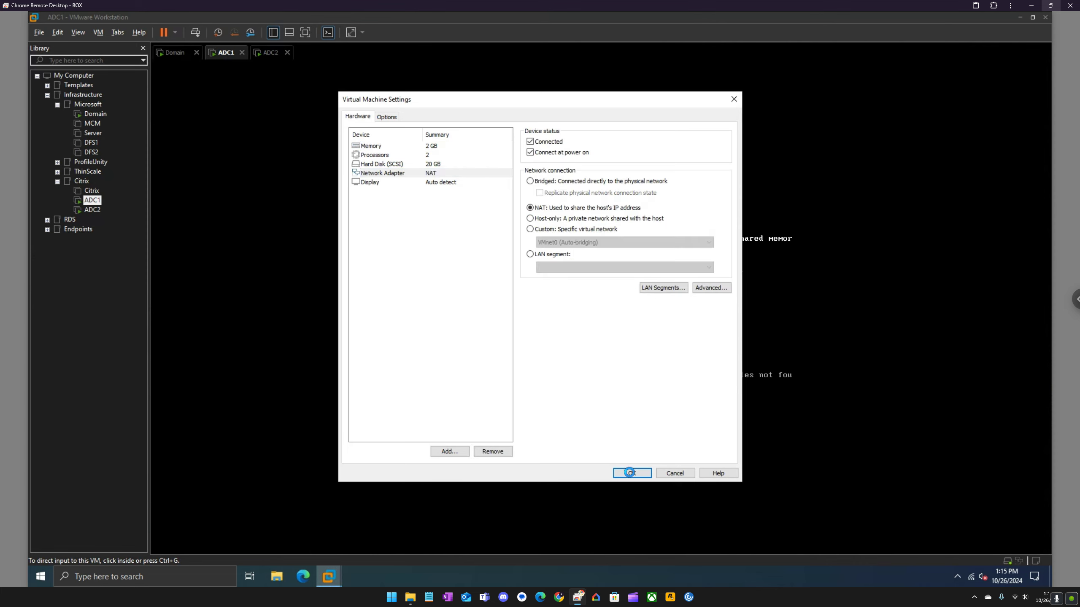
Set ADC2's network adapter to NAT as well, then return to ADC1's console.
click(280, 54)
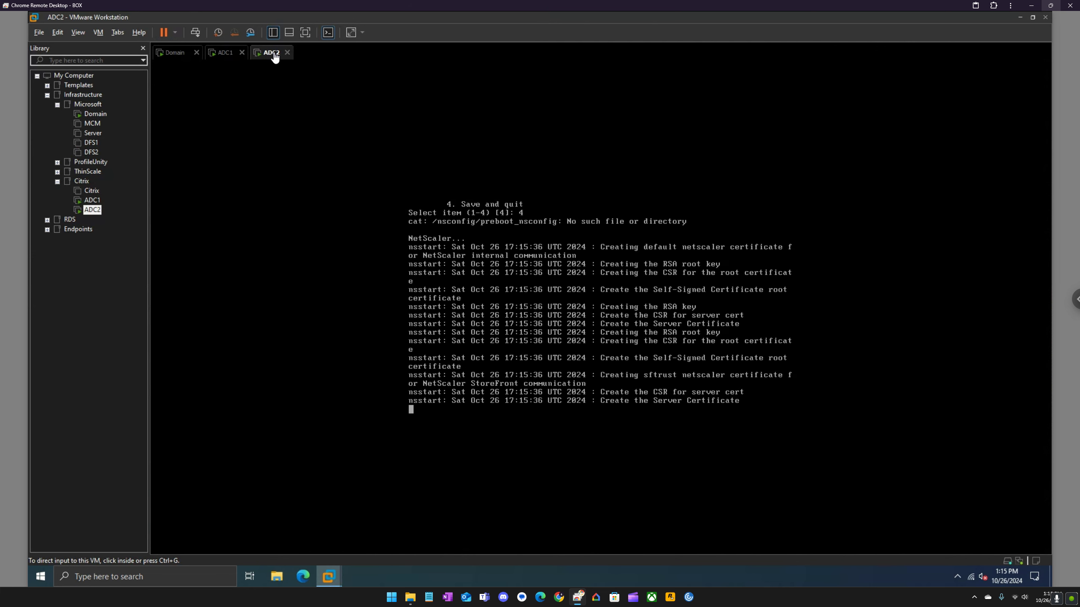
right_click(276, 53)
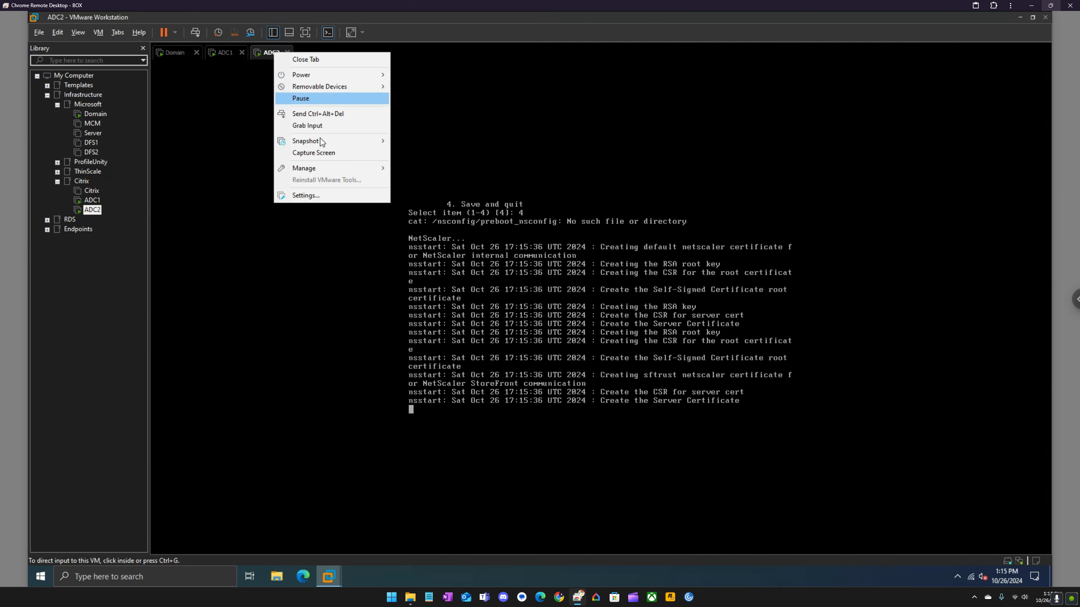
click(319, 196)
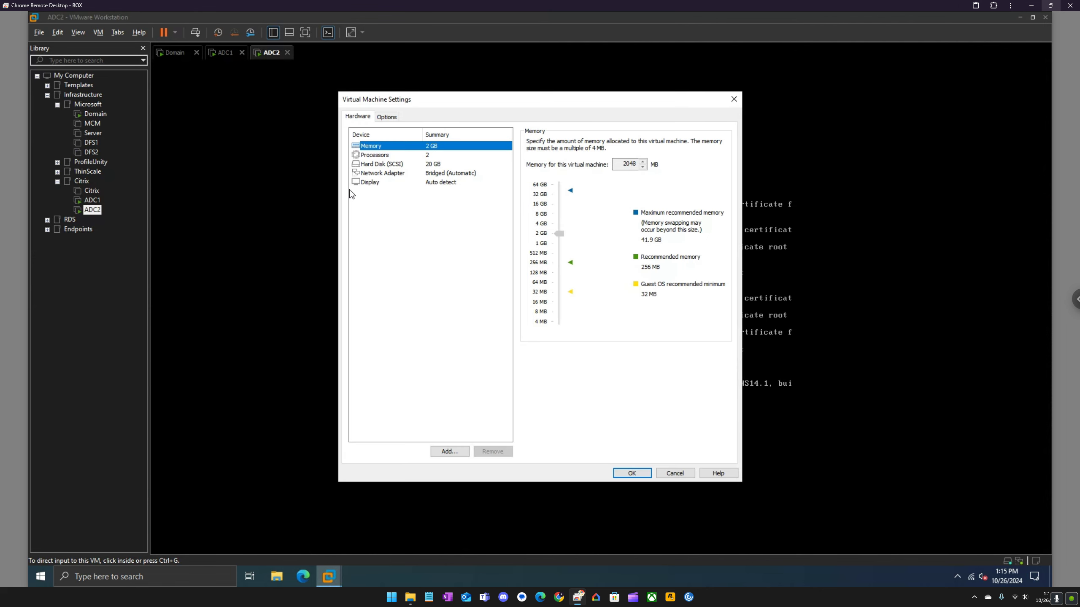
click(369, 184)
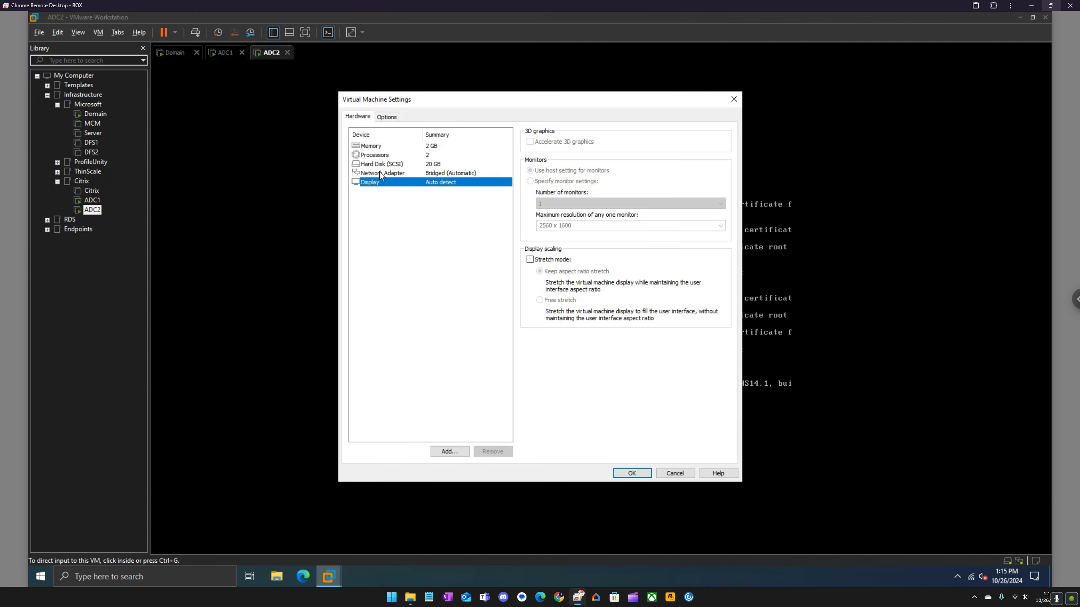
click(380, 172)
click(550, 208)
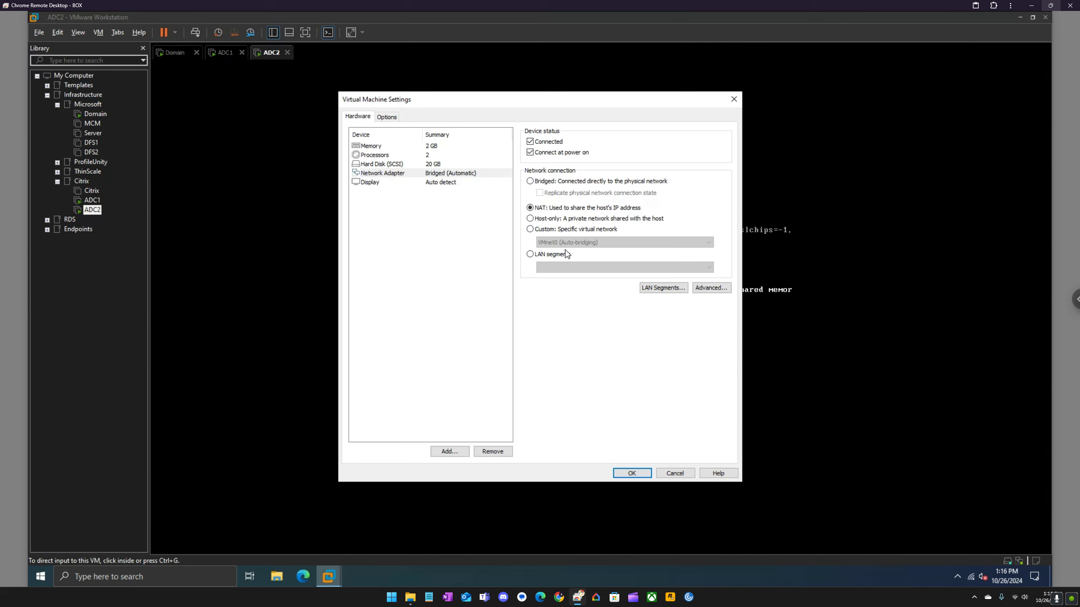
click(638, 473)
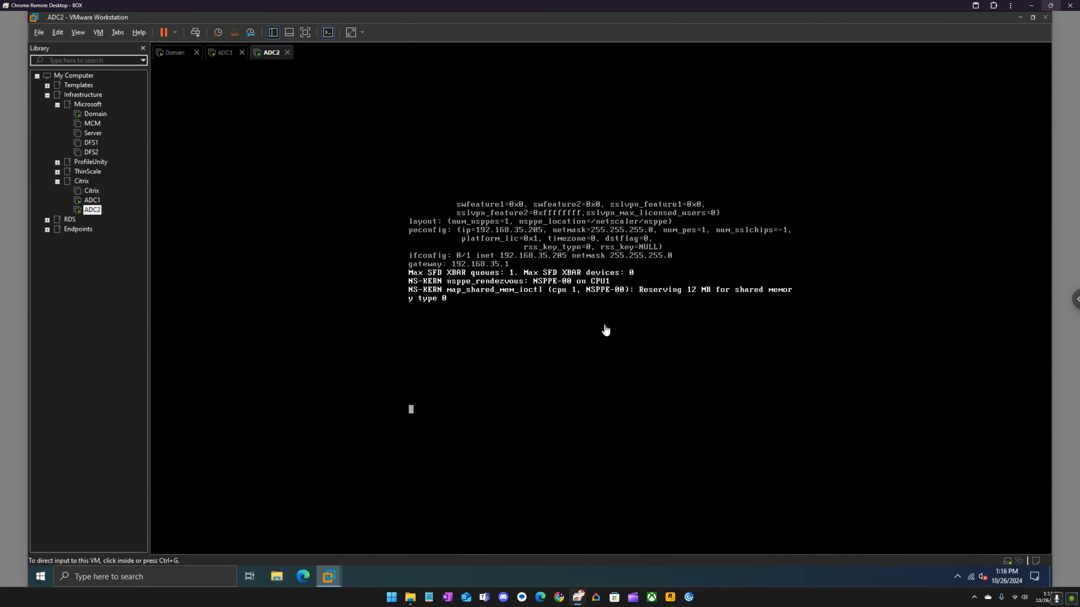
click(229, 60)
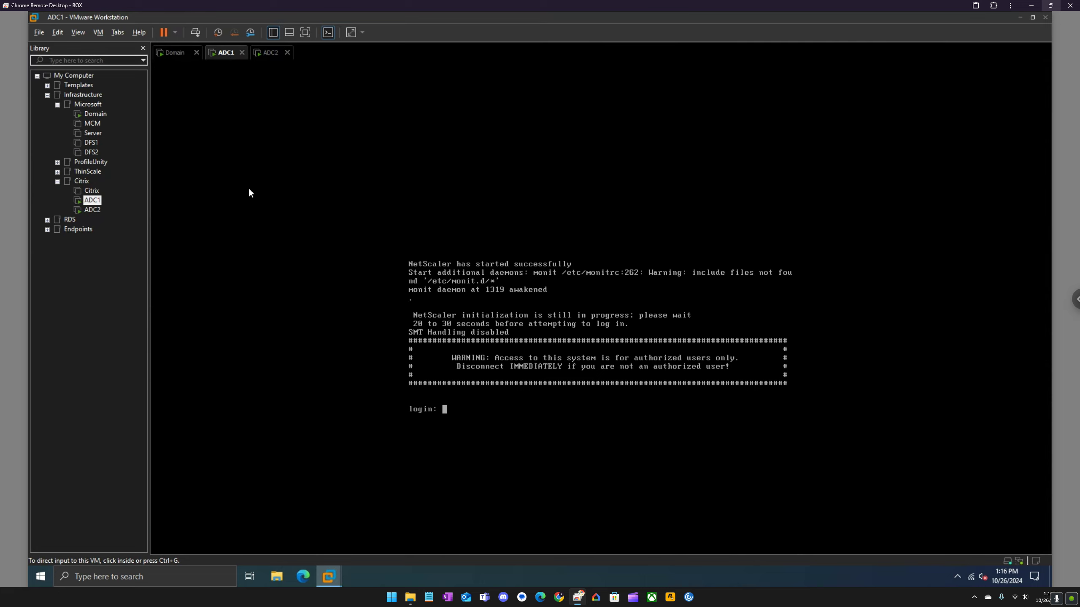
Check the ADC1 and ADC2 consoles' boot output, then bring Microsoft Edge forward.
click(270, 57)
click(230, 56)
click(271, 54)
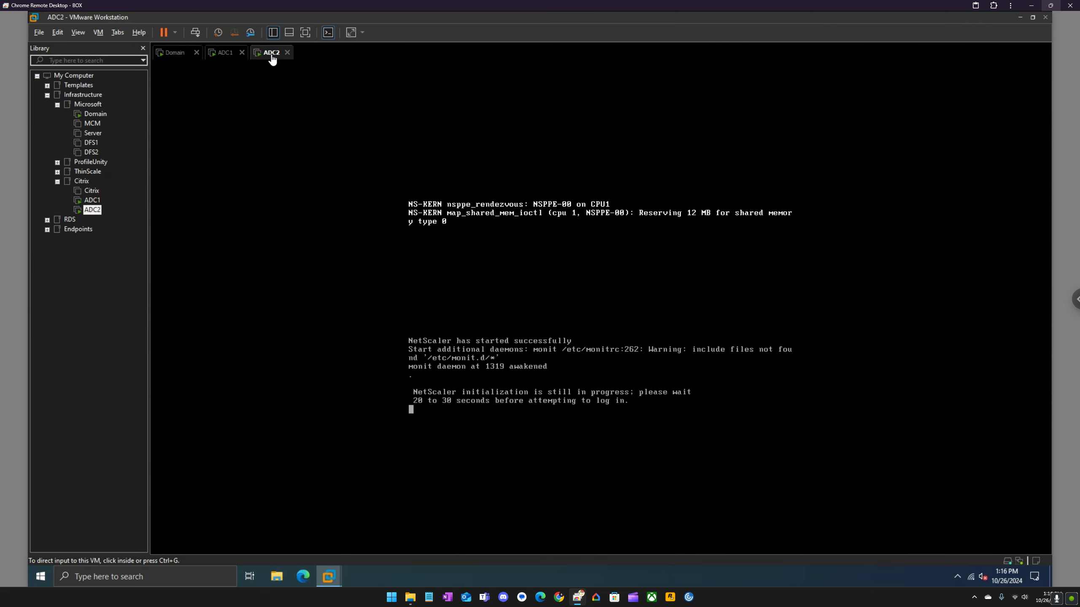
click(303, 577)
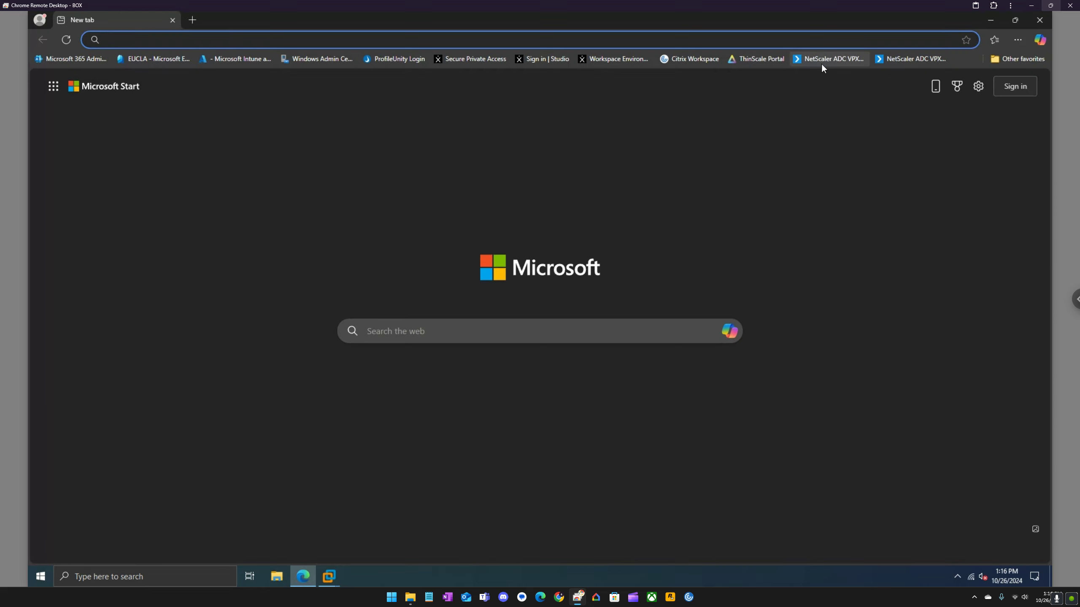
Load the 192.168.35.200 login page, then 192.168.35.205 in a second tab.
click(822, 64)
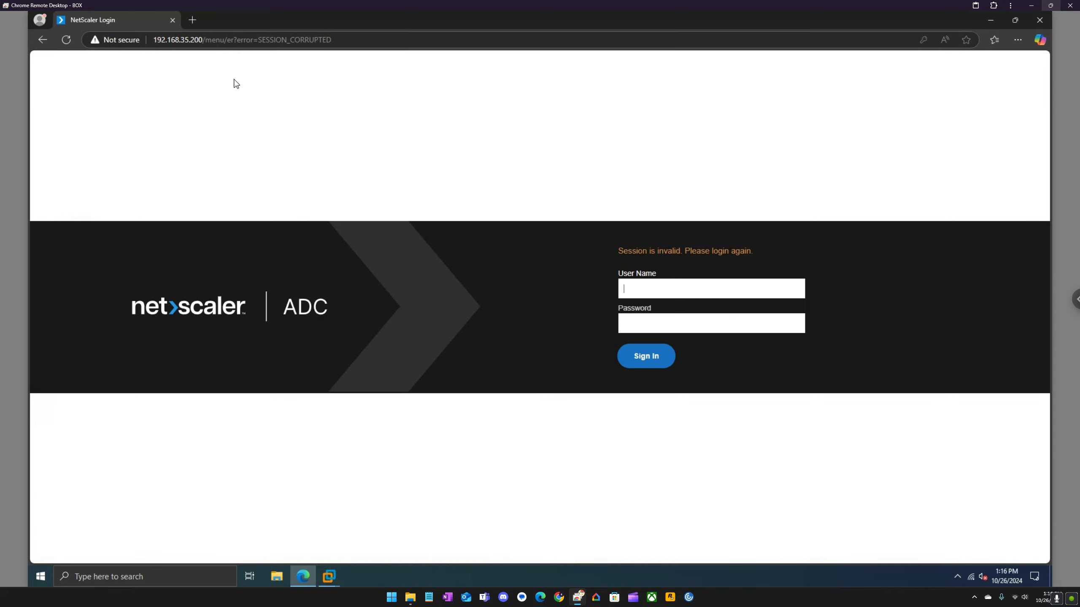
click(193, 20)
click(901, 60)
click(221, 23)
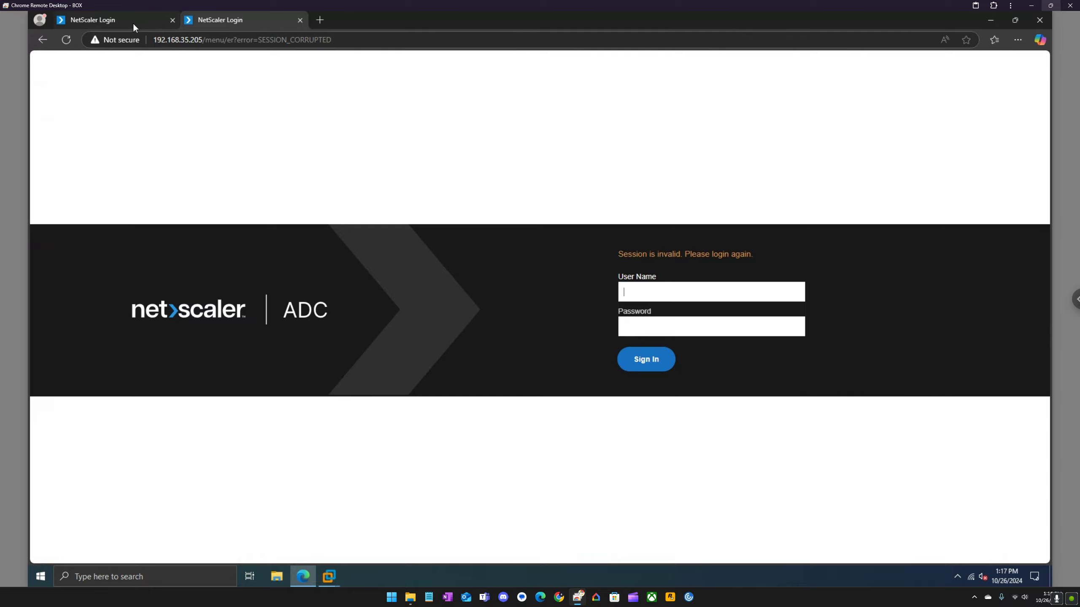
click(132, 22)
click(214, 22)
click(175, 29)
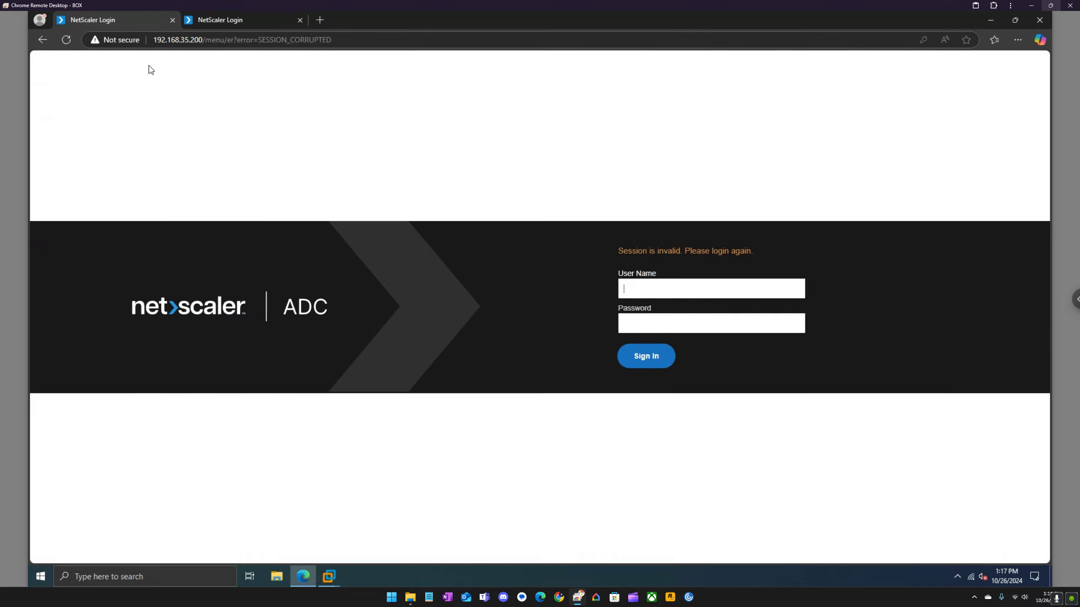
Check the running VMware consoles, then return to the 192.168.35.200 User Name field.
click(328, 576)
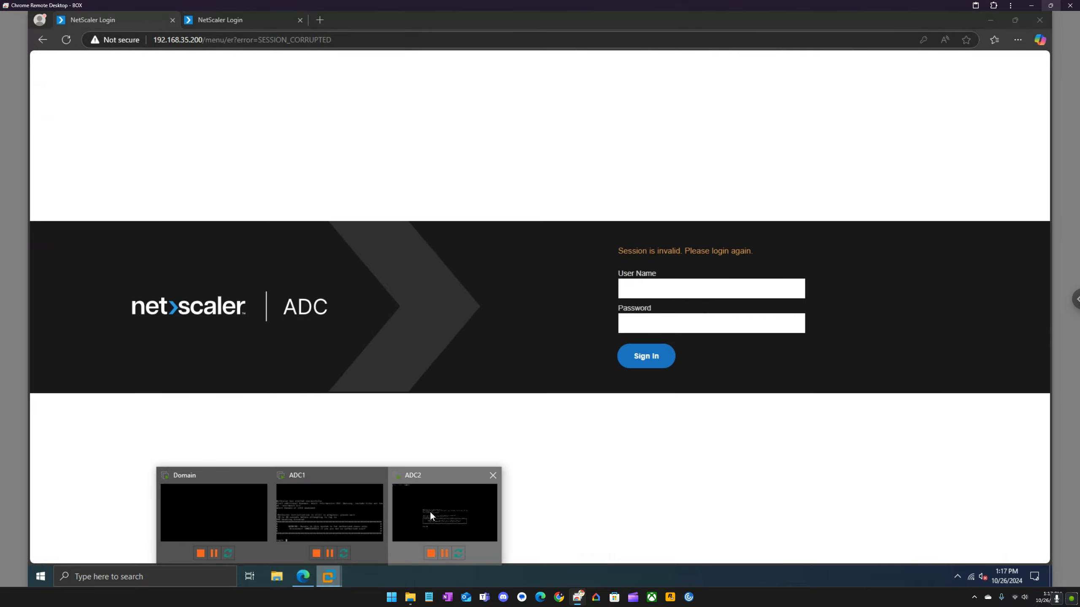
click(431, 512)
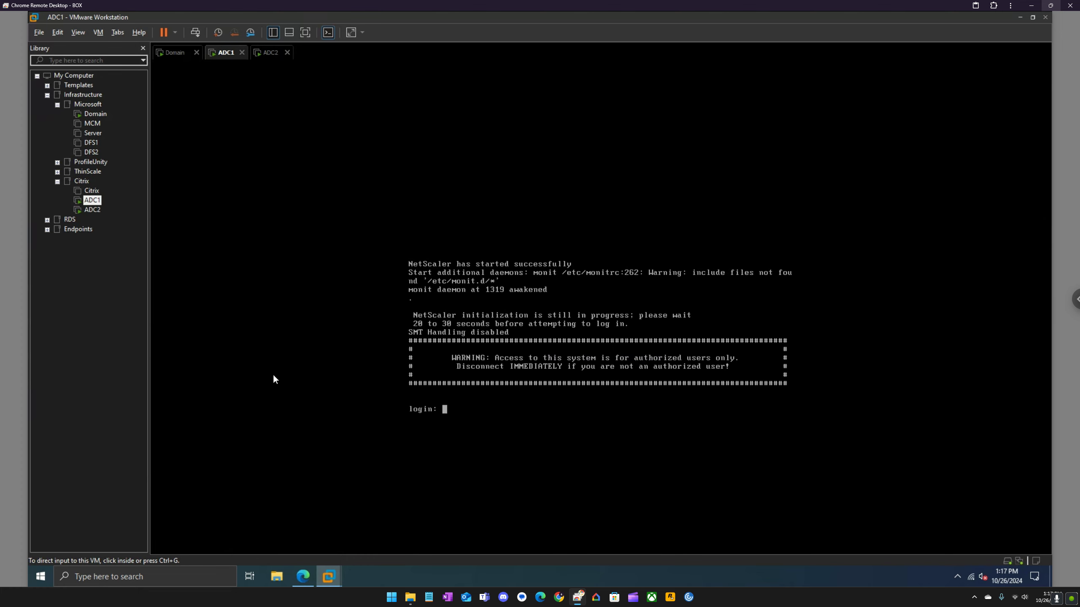
click(303, 576)
click(682, 287)
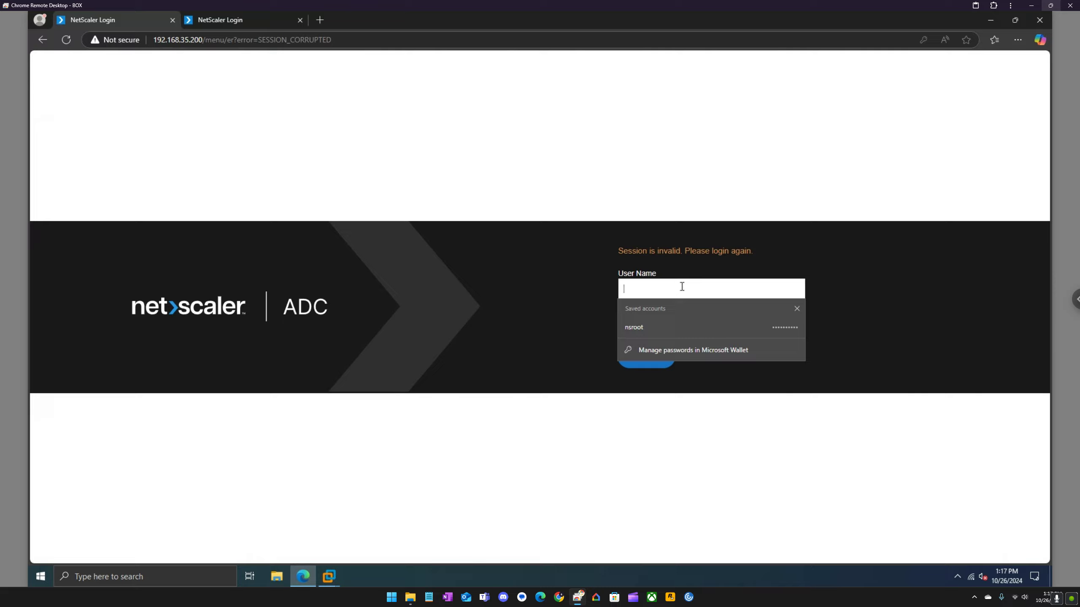
Sign in to 192.168.35.200 as nsroot with the default password.
text(nsroot)
key(Tab)
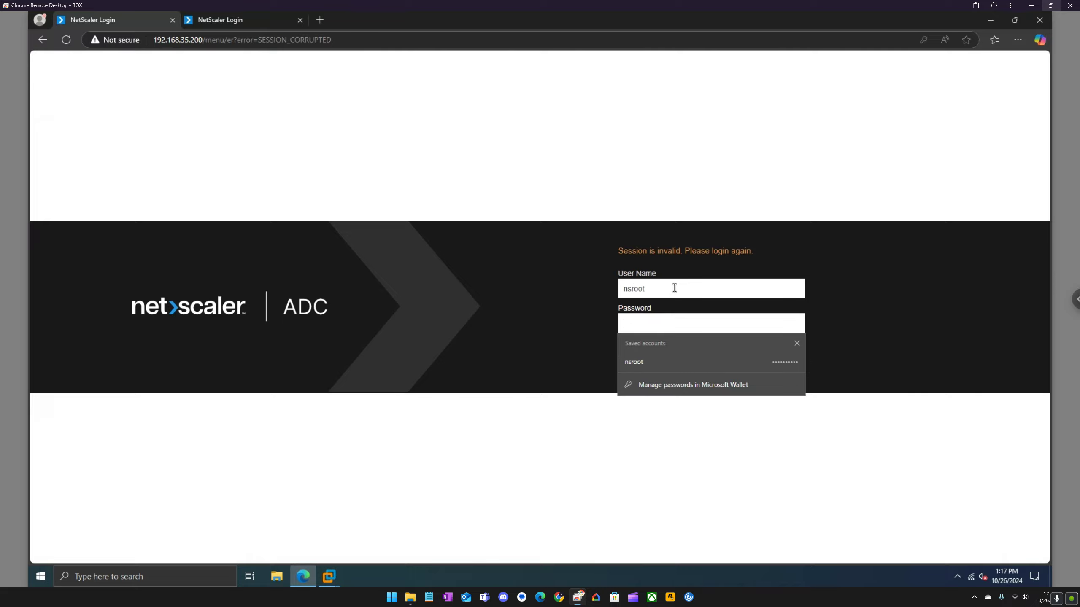
text(••••••)
key(Return)
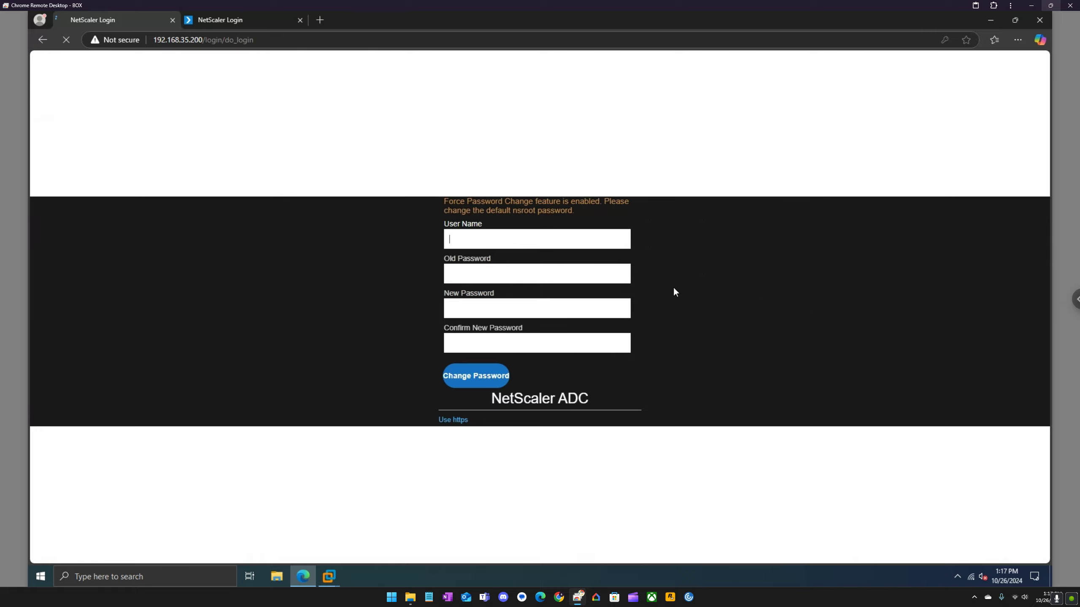
Replace the default nsroot password with a new one and decline saving it in Edge.
text(nsroot)
key(Tab)
text(••••)
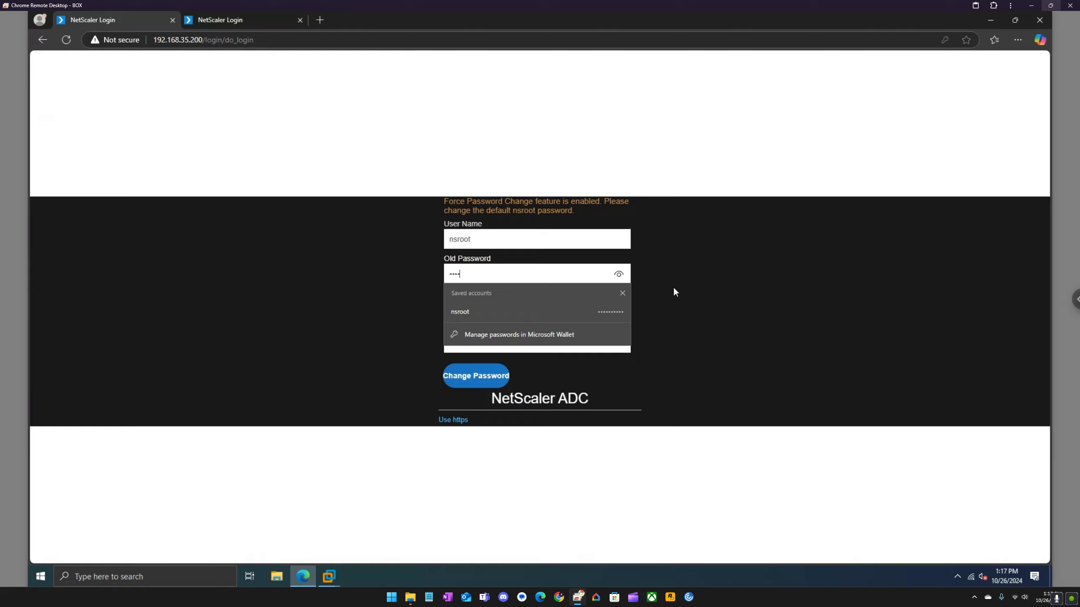
text(••)
key(Tab)
text(•••••)
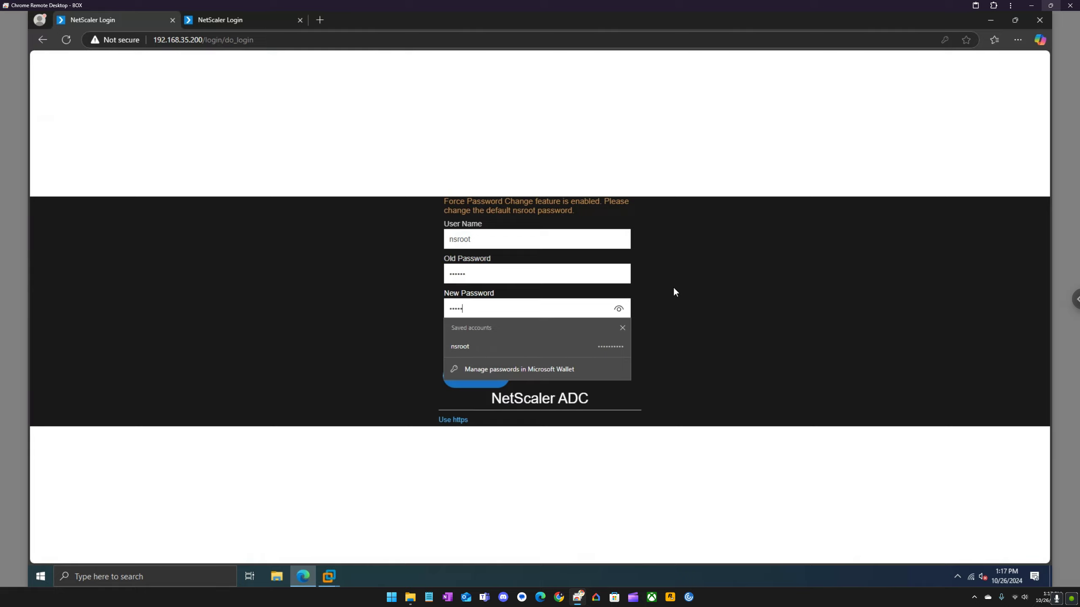
text(••••••)
key(Tab)
text(•••••••••••)
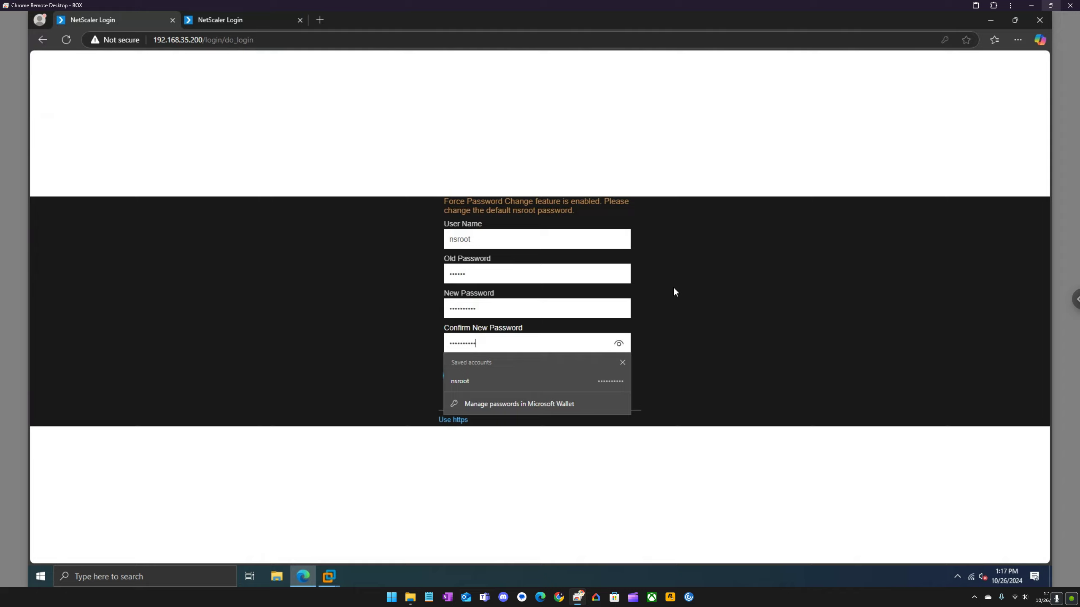
text(•)
key(Return)
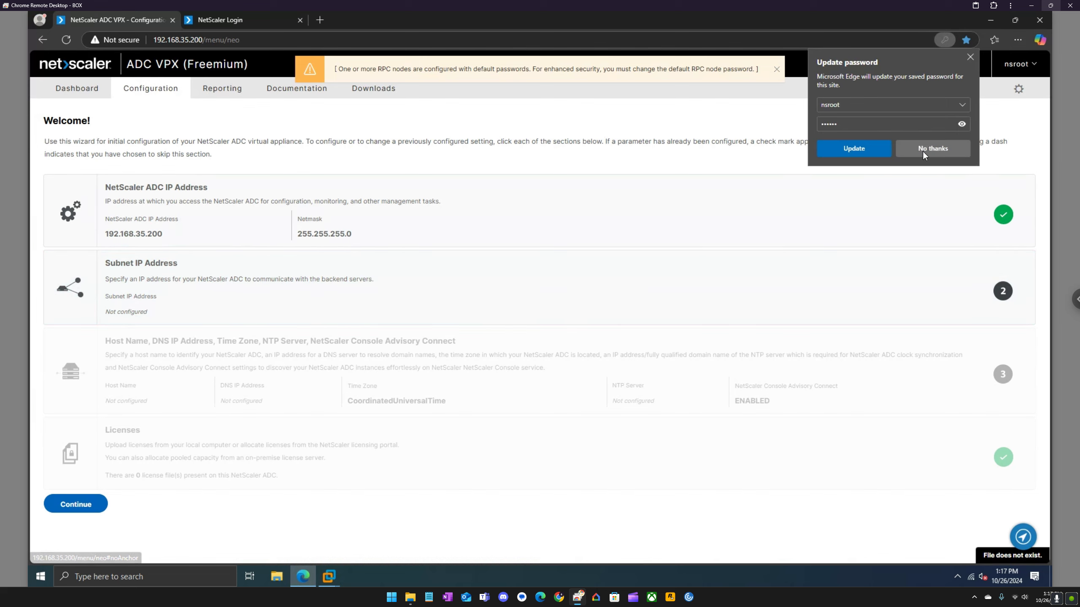
click(923, 150)
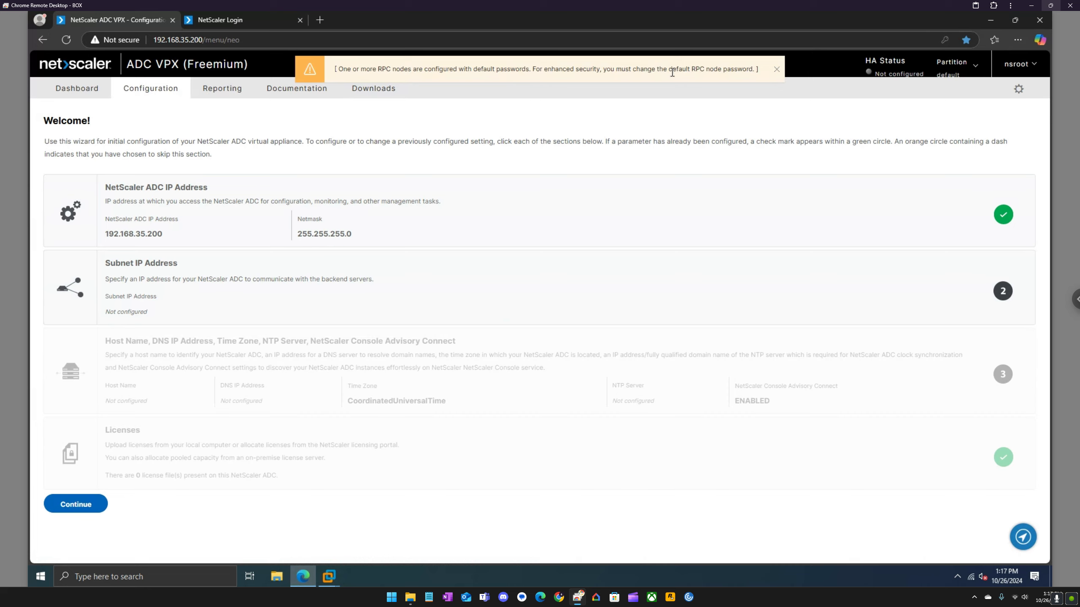
In the second tab, sign in to 192.168.35.205 as nsroot with the default password.
click(221, 20)
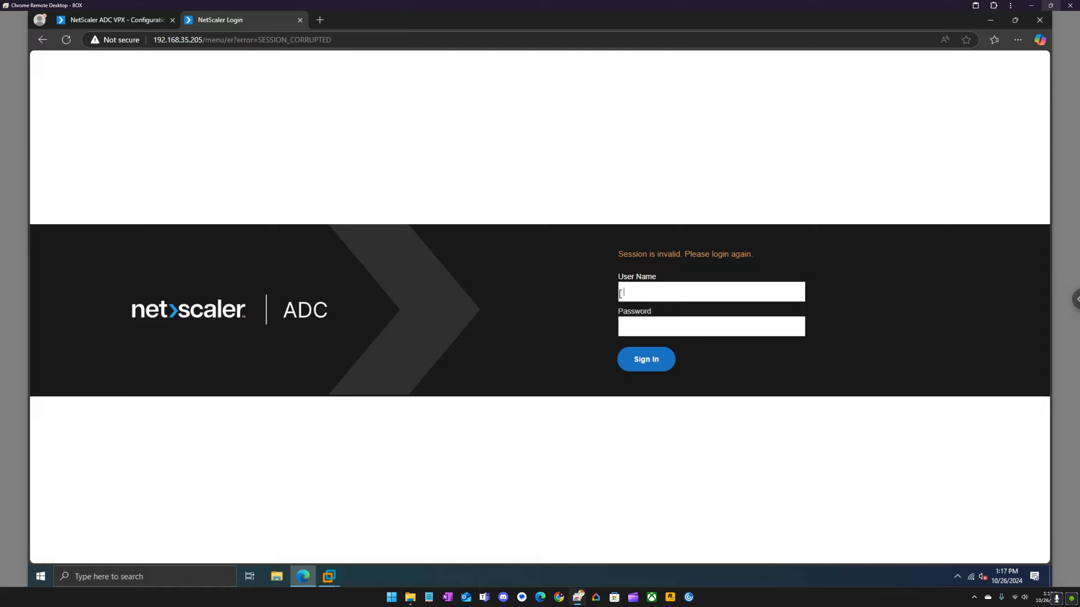
text(nsroot)
key(Tab)
text(nsroot)
key(Return)
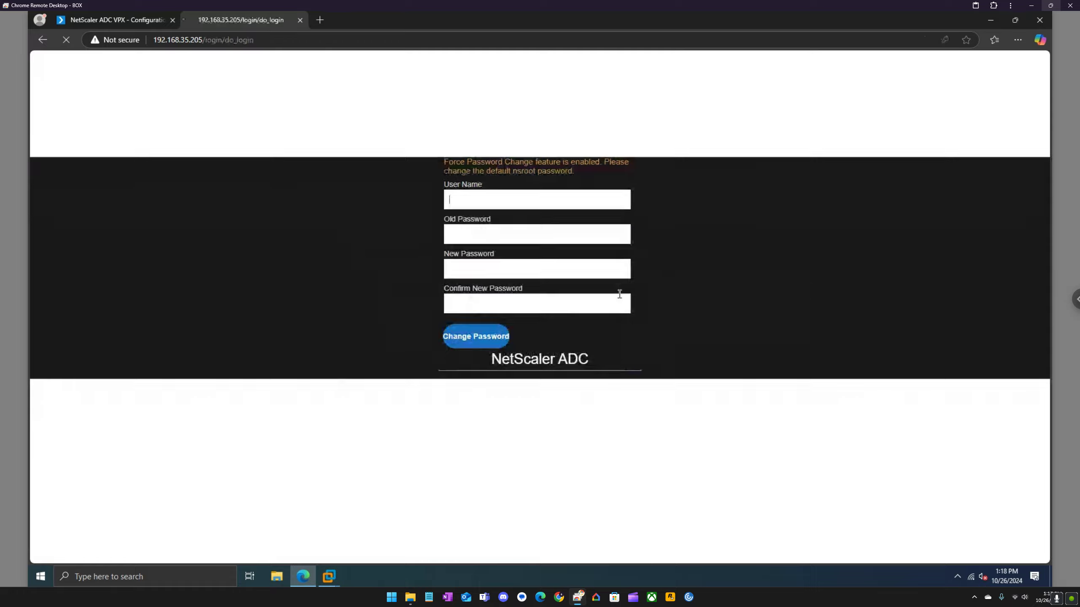
Fill the Force Password Change form with the old and a new nsroot password.
text(nsroot)
key(Tab)
text(n)
key(Tab)
text(•••••••••••)
key(Tab)
text(•)
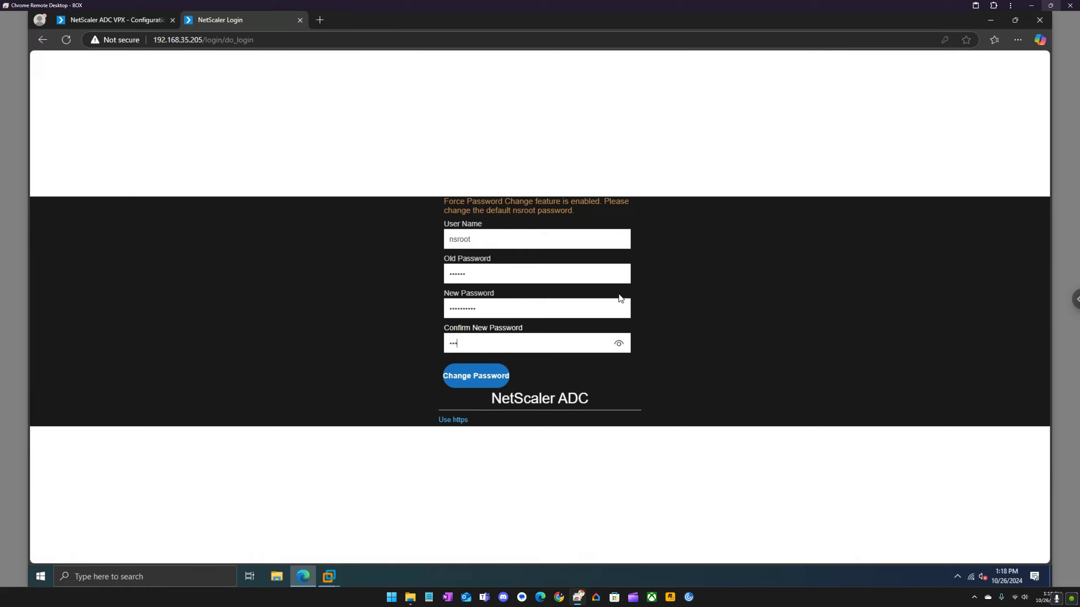
text(••••••••••••)
key(Return)
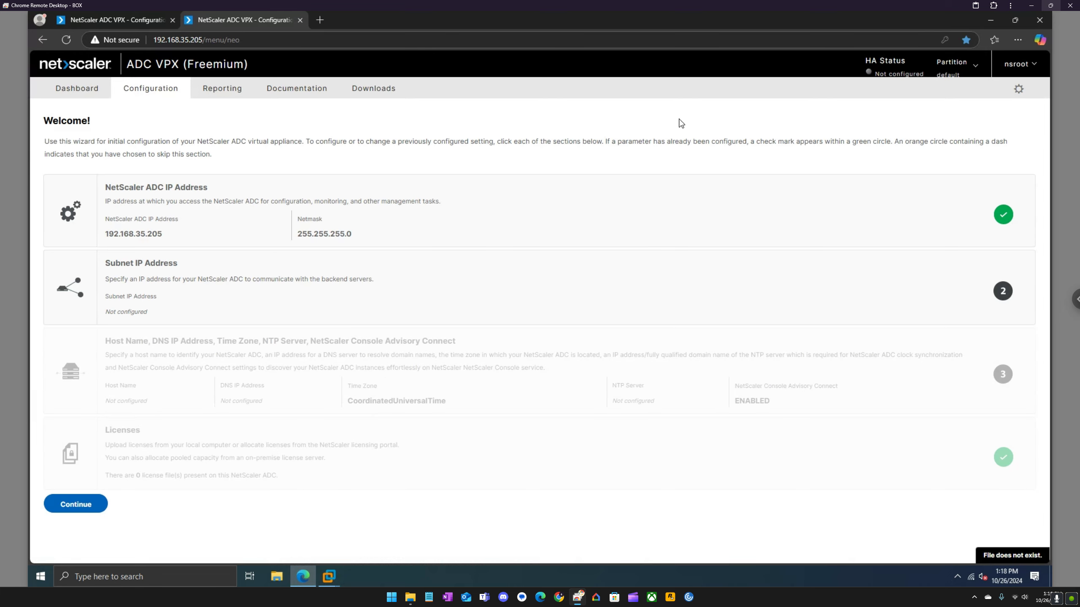
Back on the 192.168.35.200 wizard, save subnet IP address 192.168.35.201.
click(130, 20)
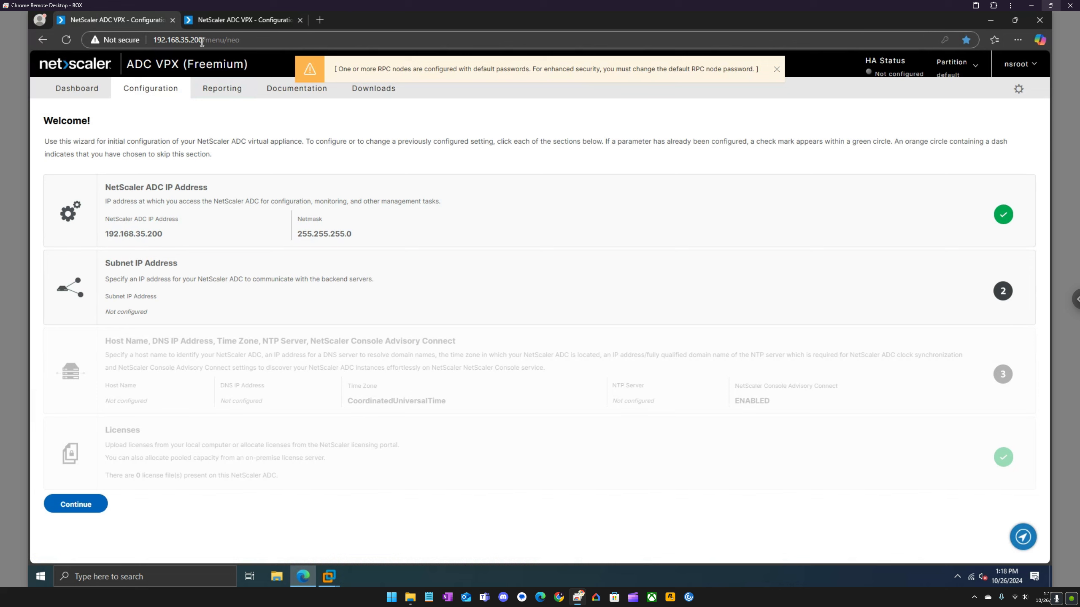
click(188, 277)
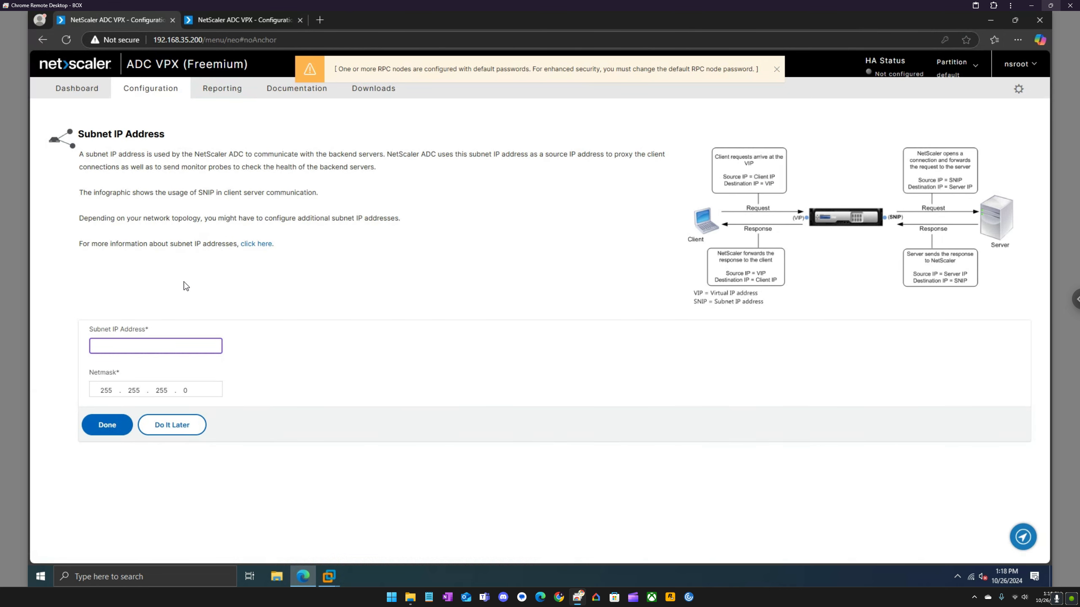
text(192.168)
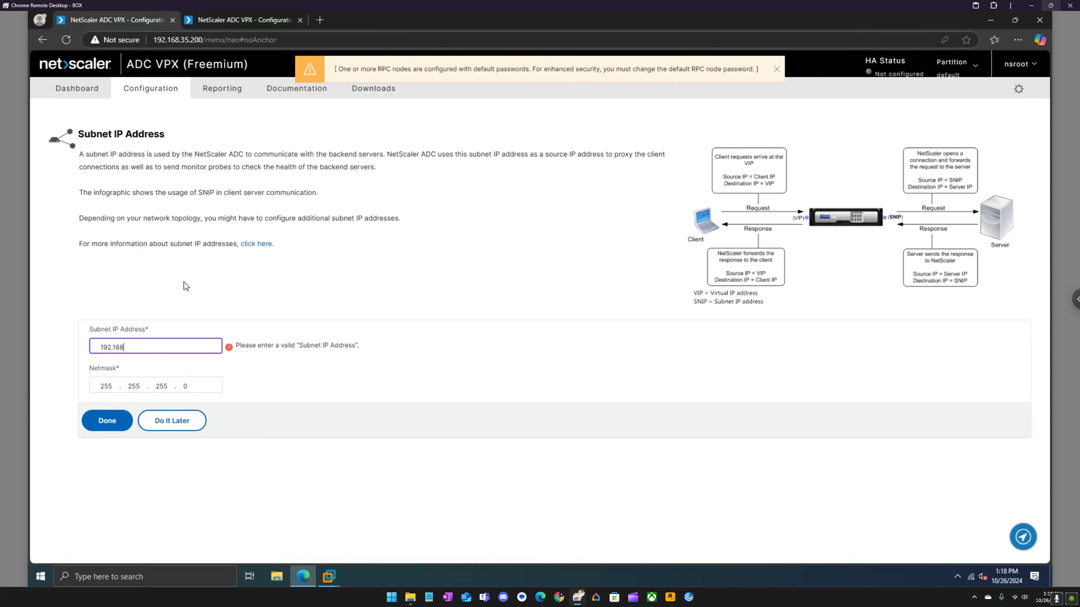
text(.35.201)
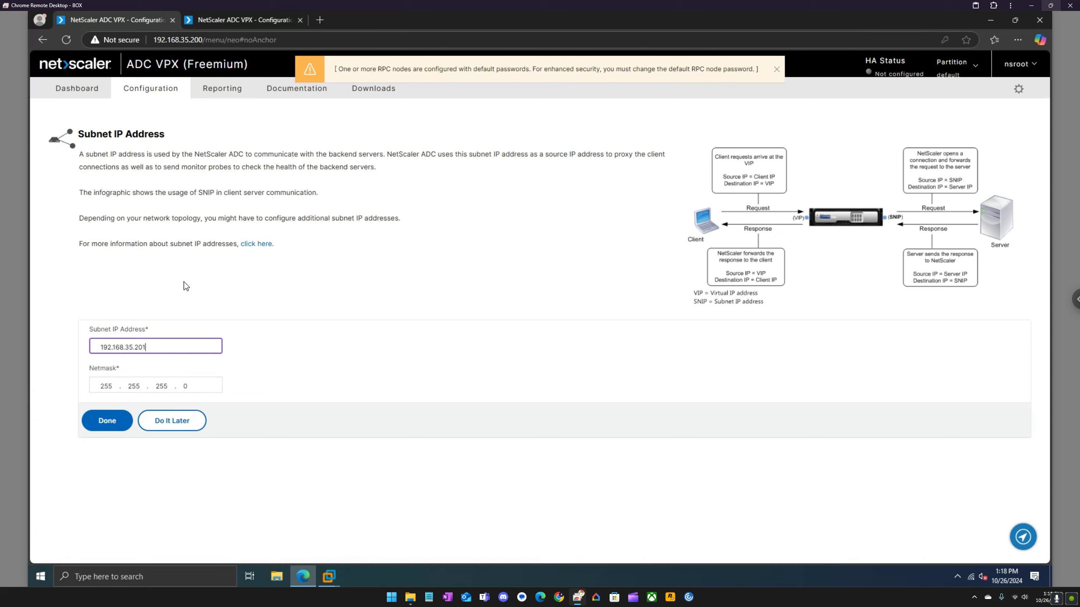
click(110, 423)
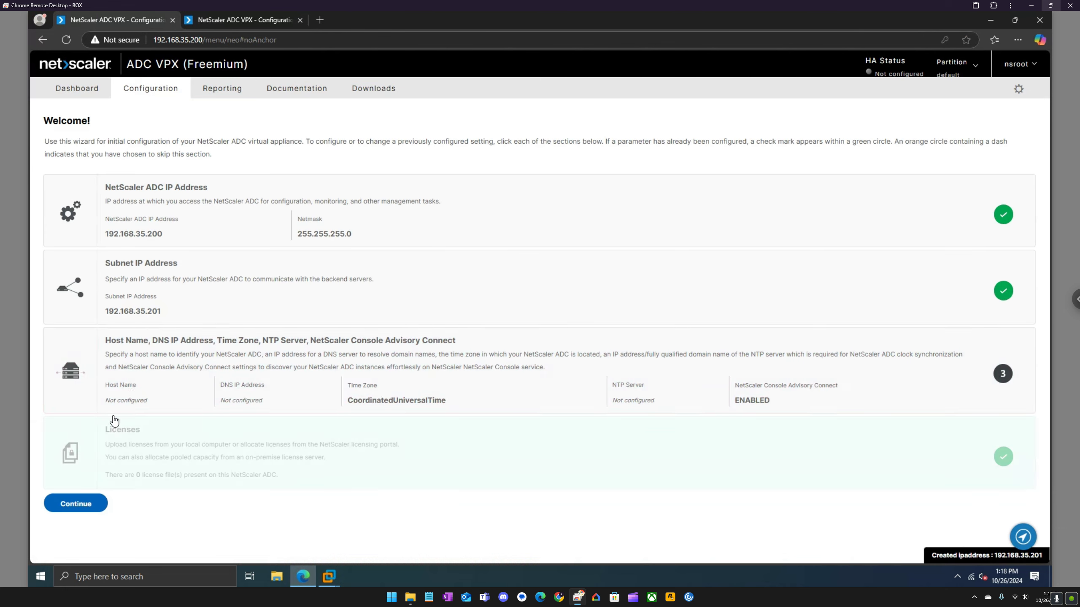
click(148, 366)
Save host name ADC1 with DNS and NTP server 192.168.35.133, finishing the wizard.
text(ADC1)
key(Tab)
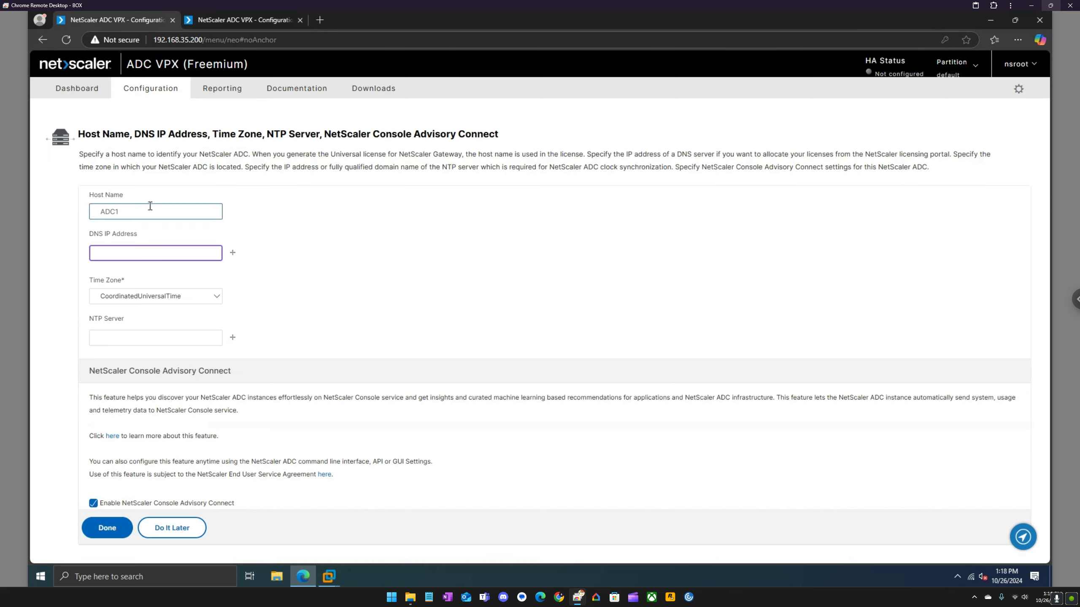
text(192.168.)
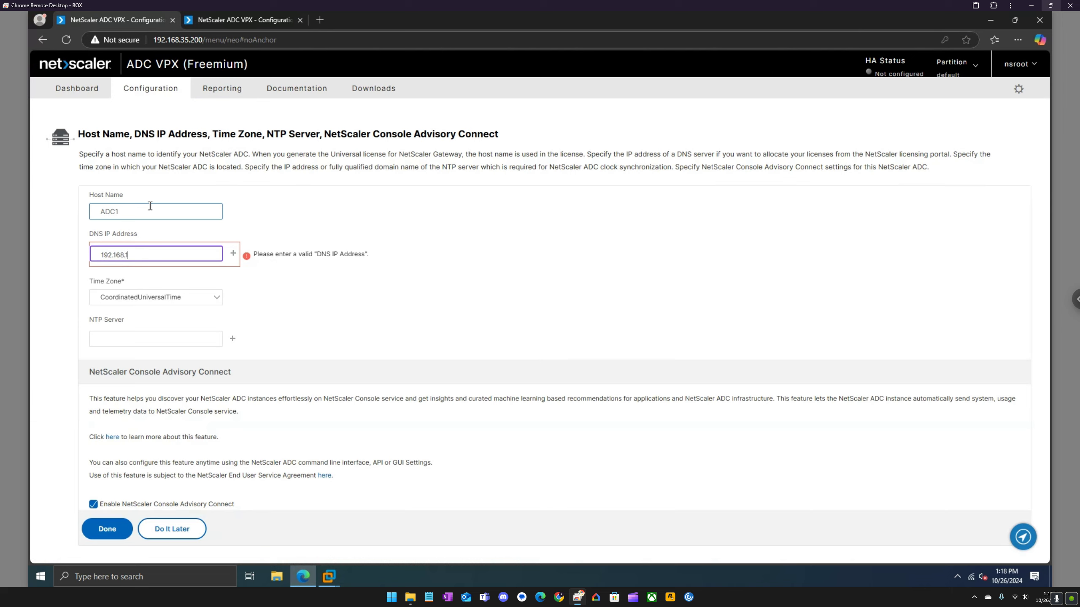
text(35.133)
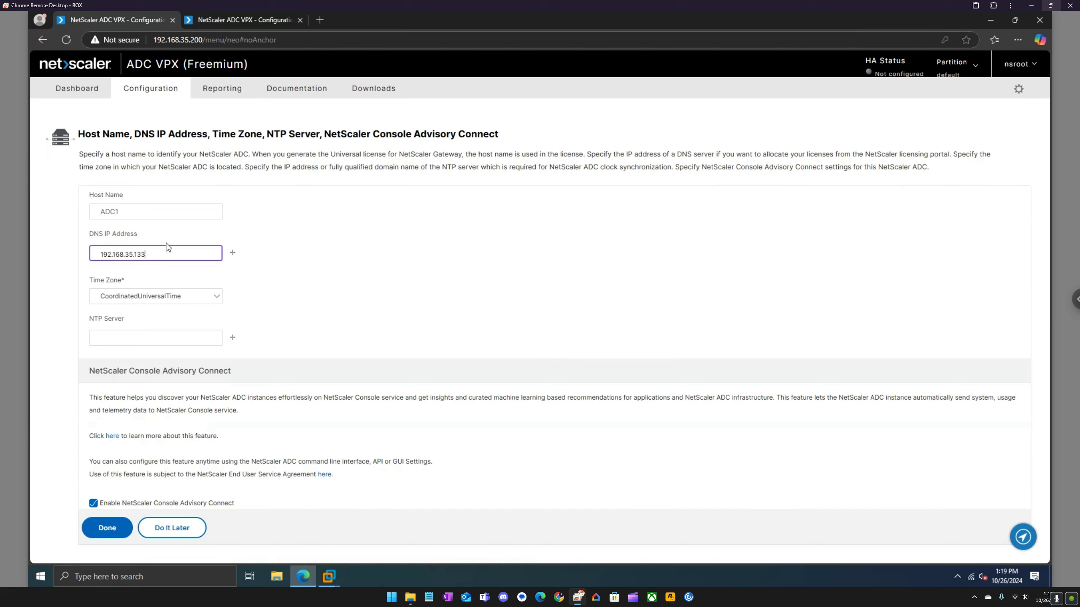
drag(141, 255, 62, 260)
key(ctrl+c)
click(114, 337)
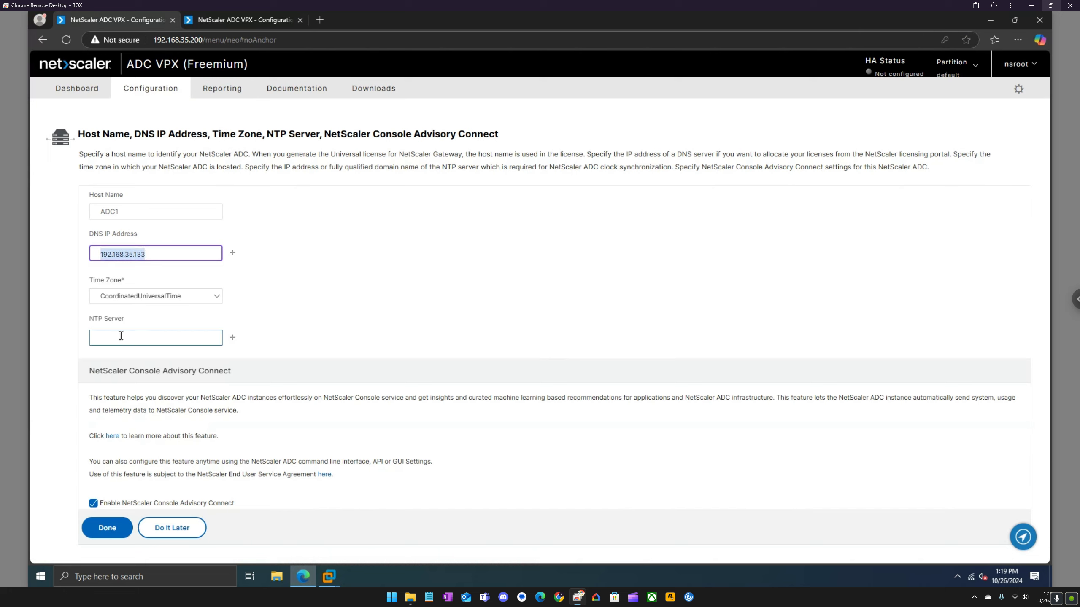
key(ctrl+v)
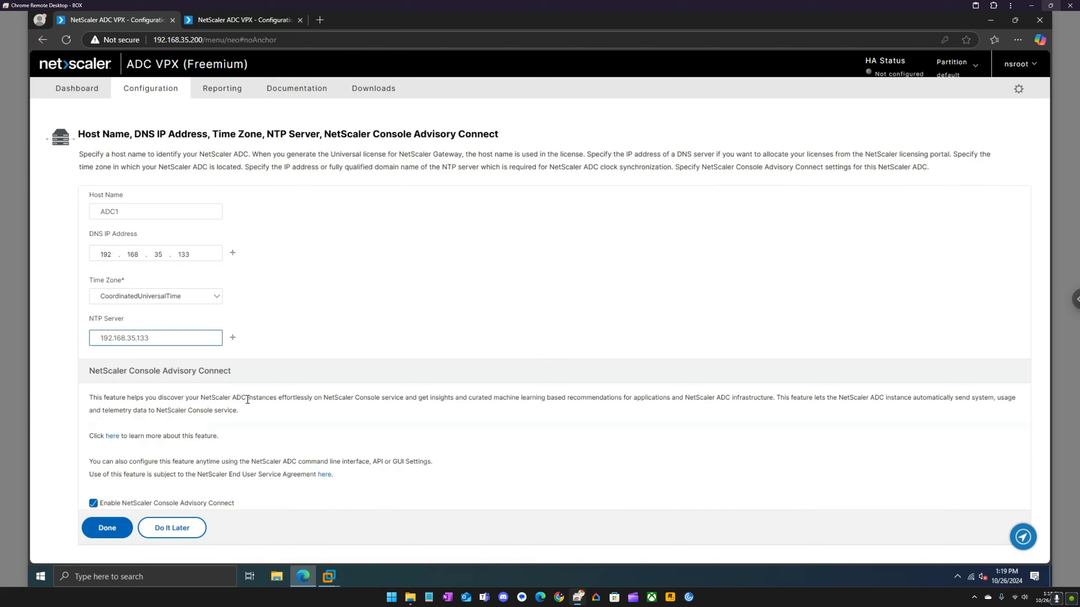
click(100, 532)
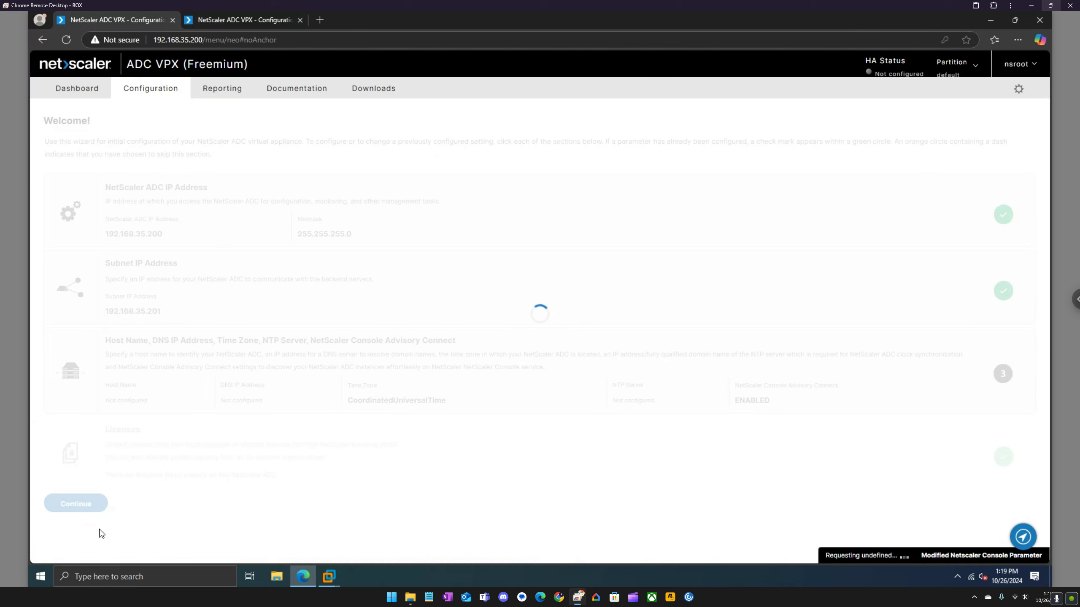
click(68, 503)
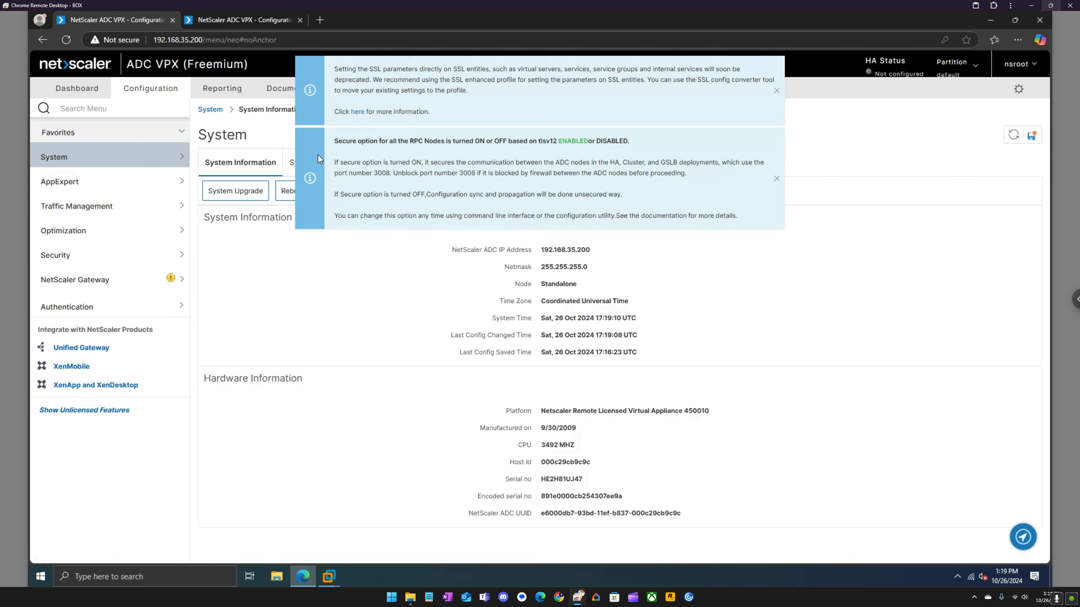
Close the SSL deprecation and RPC secure notices and view Traffic Management.
click(776, 91)
click(777, 108)
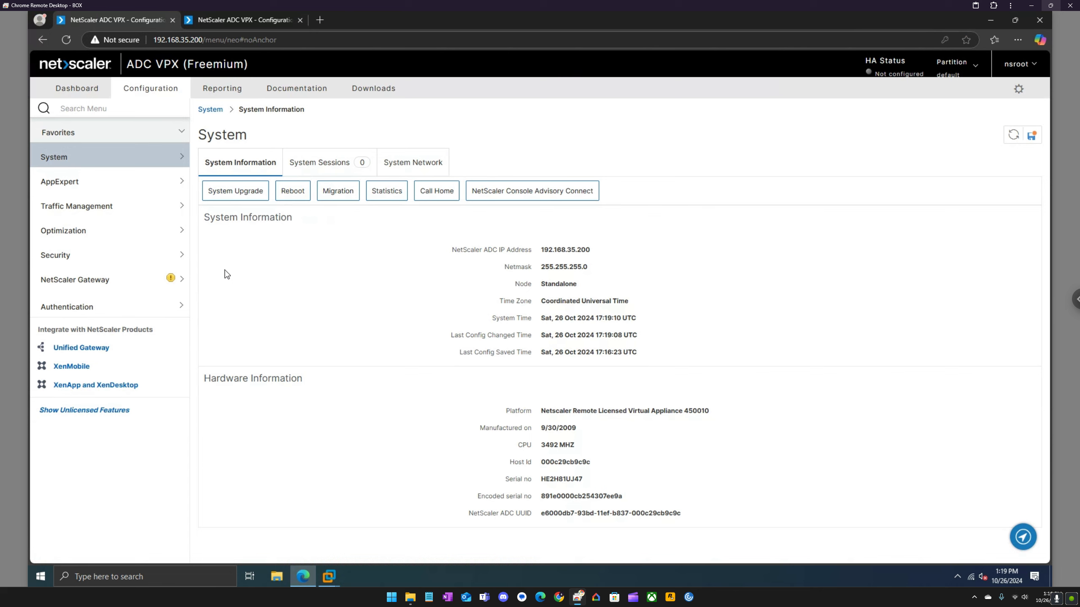
click(117, 211)
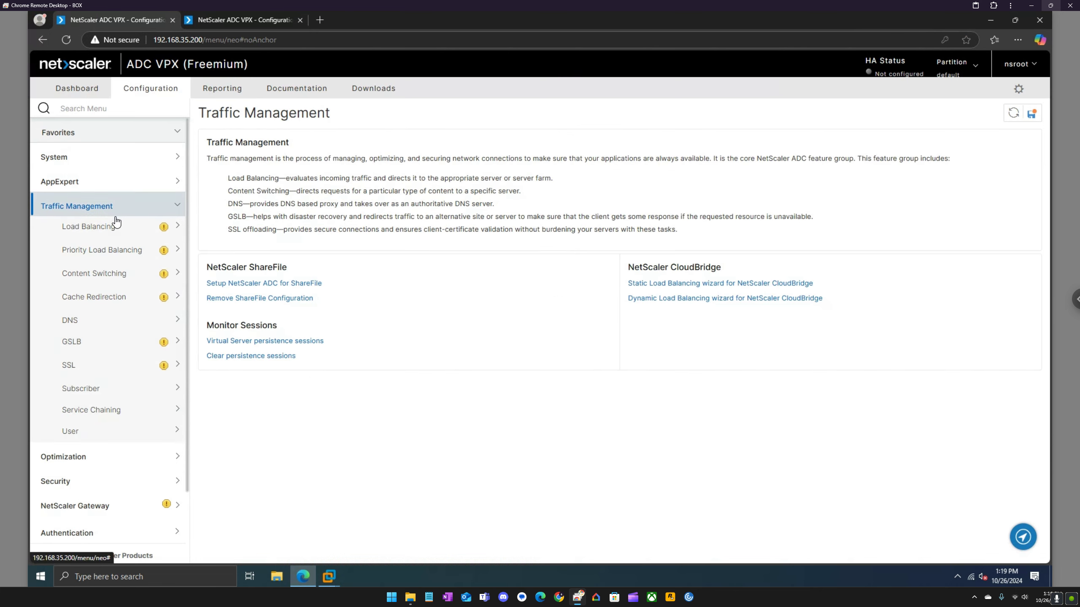
click(123, 206)
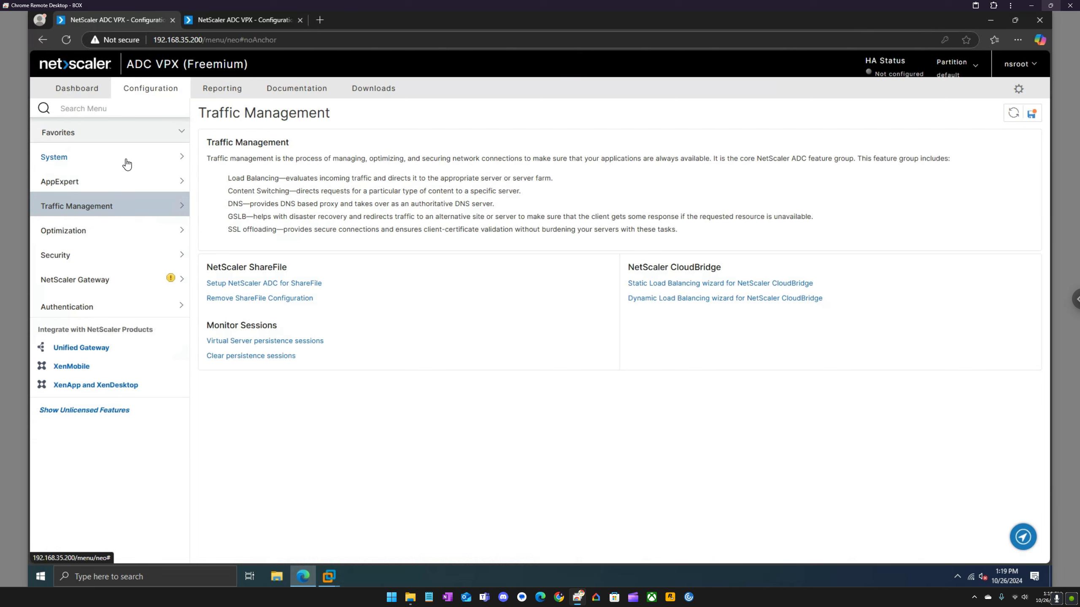
click(240, 20)
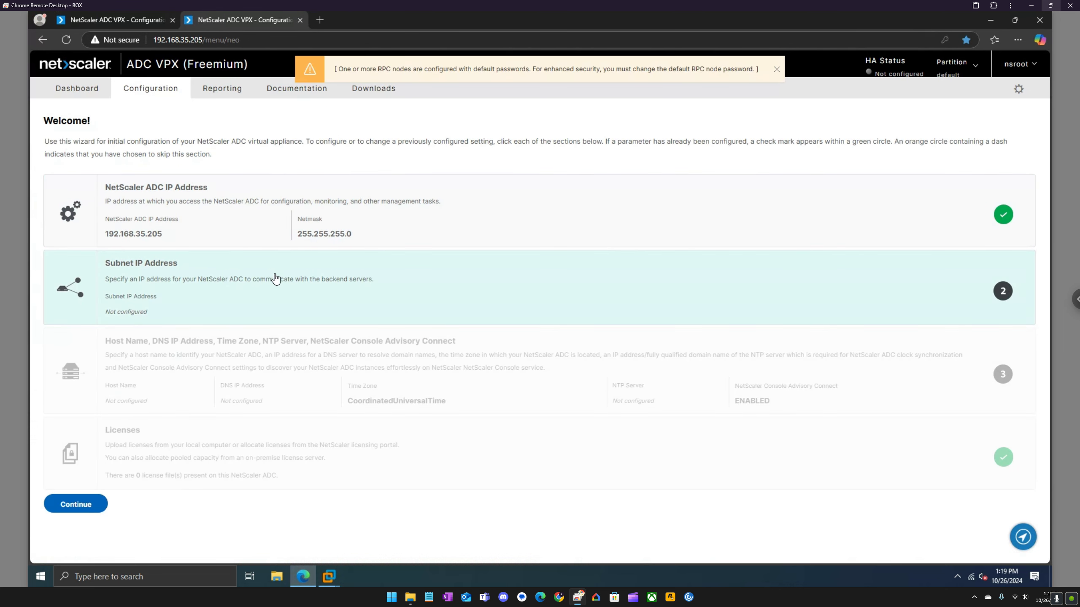
Save subnet IP address 192.168.35.206 on the 192.168.35.205 appliance.
click(281, 281)
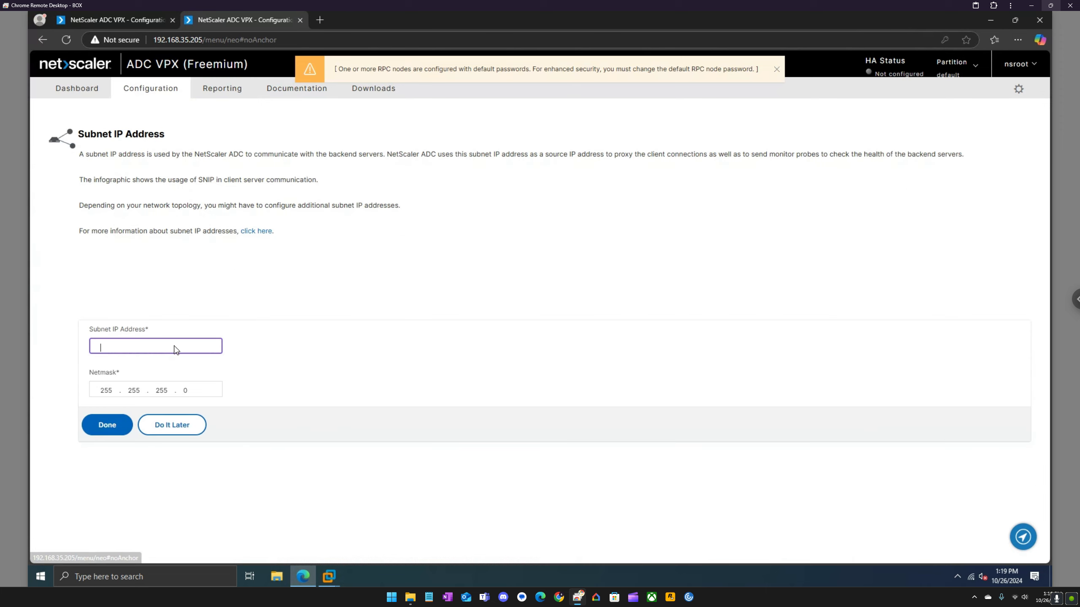
text(192.168)
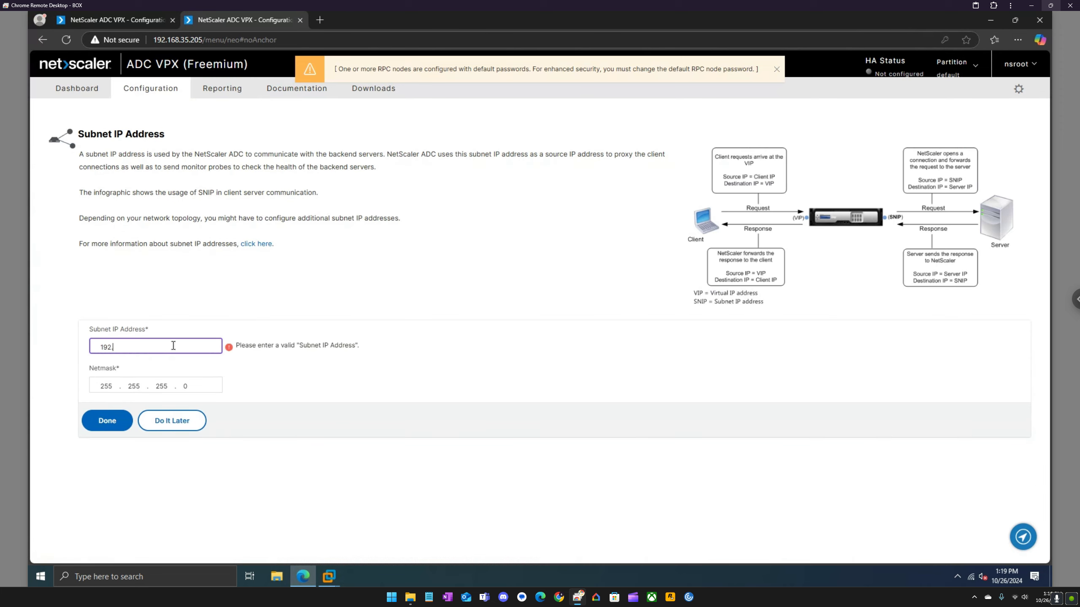
text(.35.206)
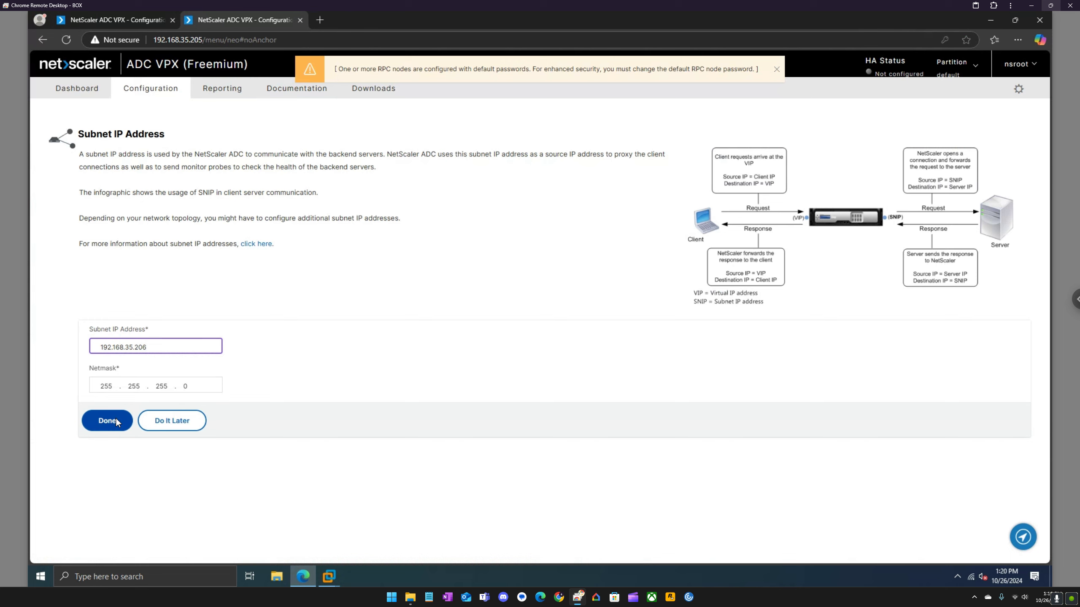
click(115, 420)
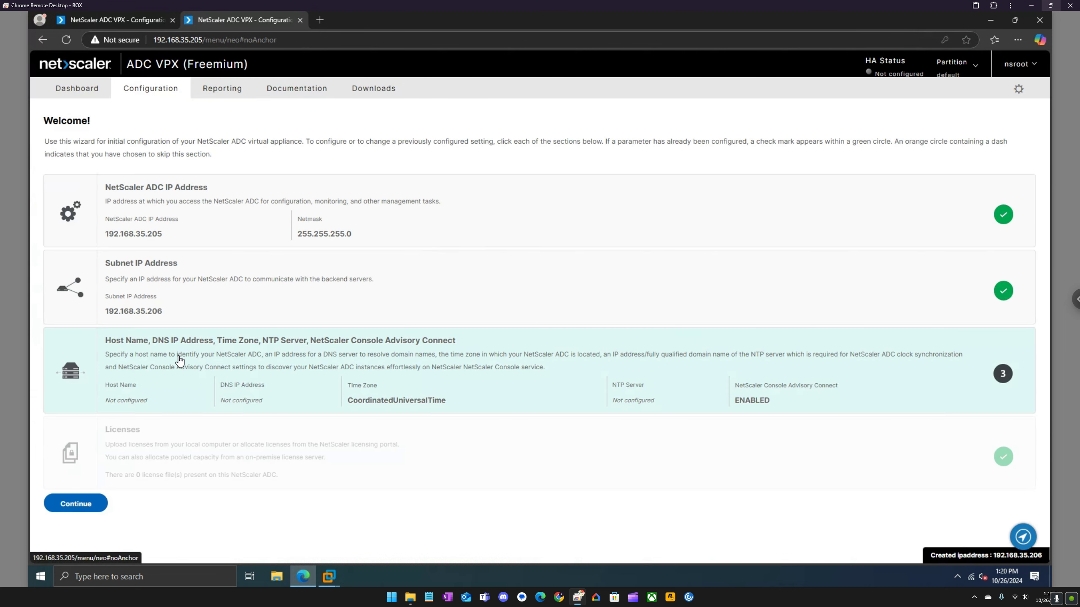
Save host name ADC2 with DNS and NTP server 192.168.35.133.
click(179, 359)
text(ADC)
key(Tab)
text(192.168.)
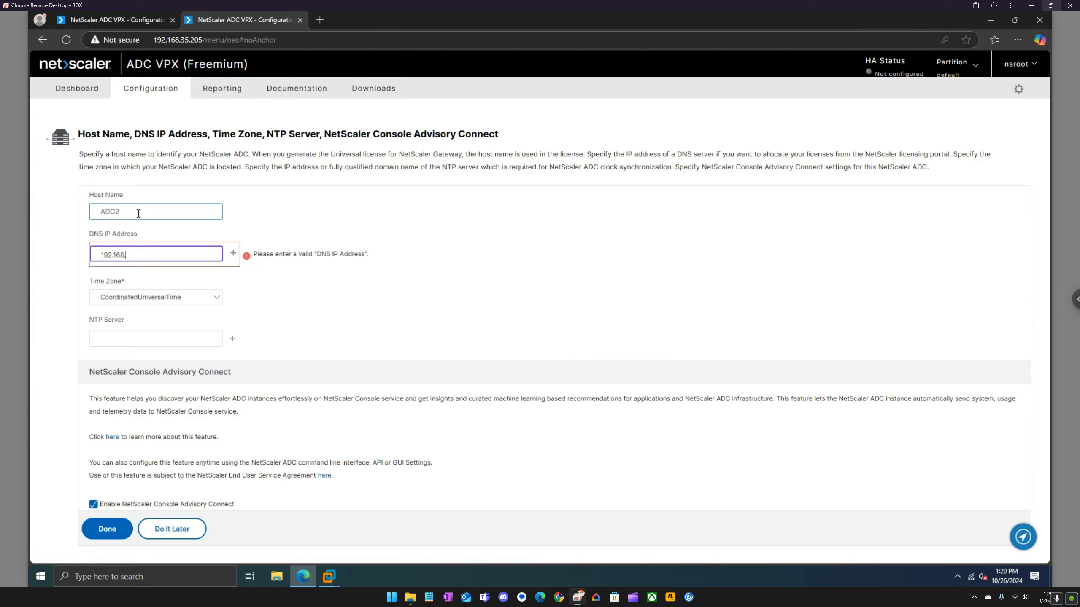
text(35.133)
key(Tab)
key(Tab)
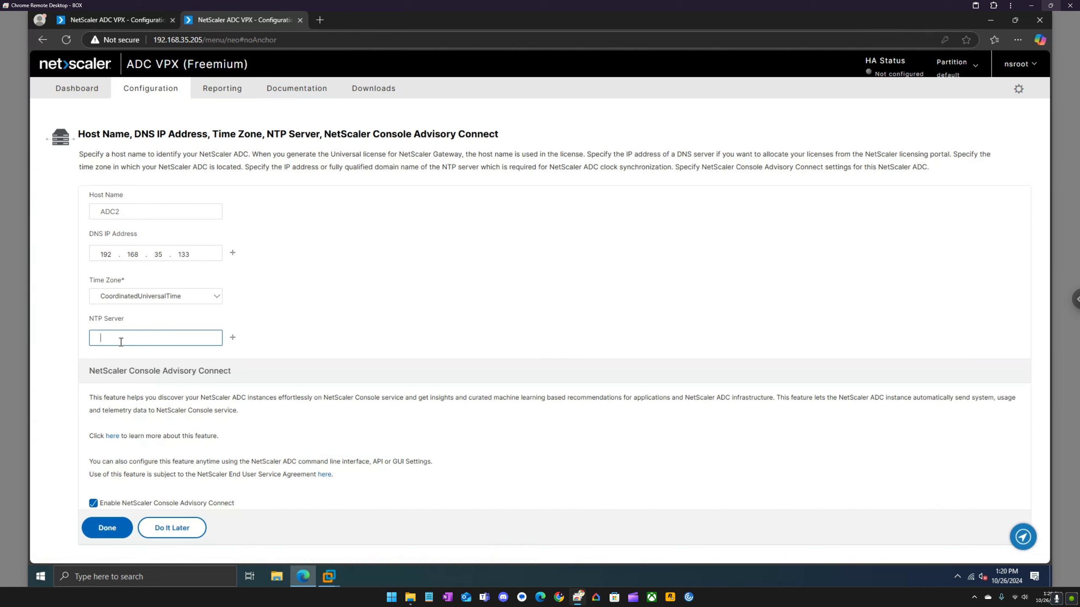
key(ctrl+v)
click(102, 529)
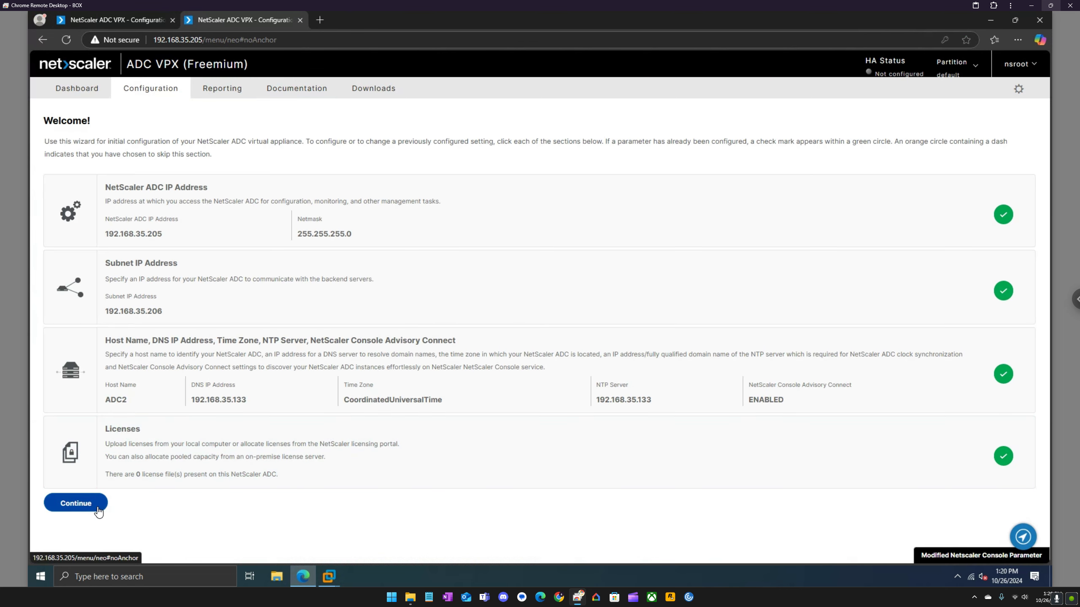
click(94, 503)
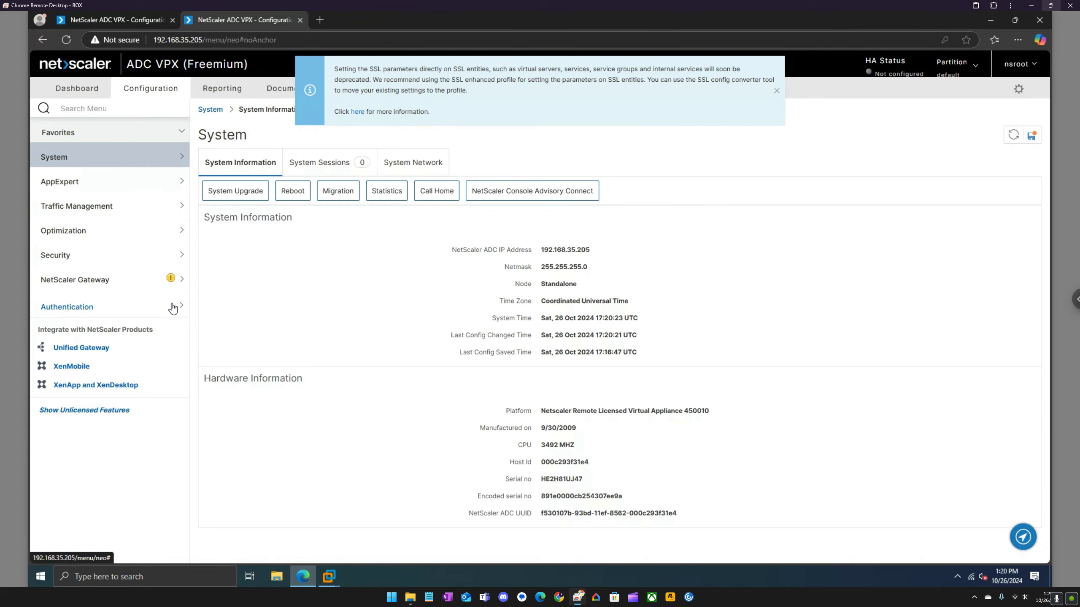
Back on 192.168.35.200, review the System Information page showing Standalone status.
click(139, 21)
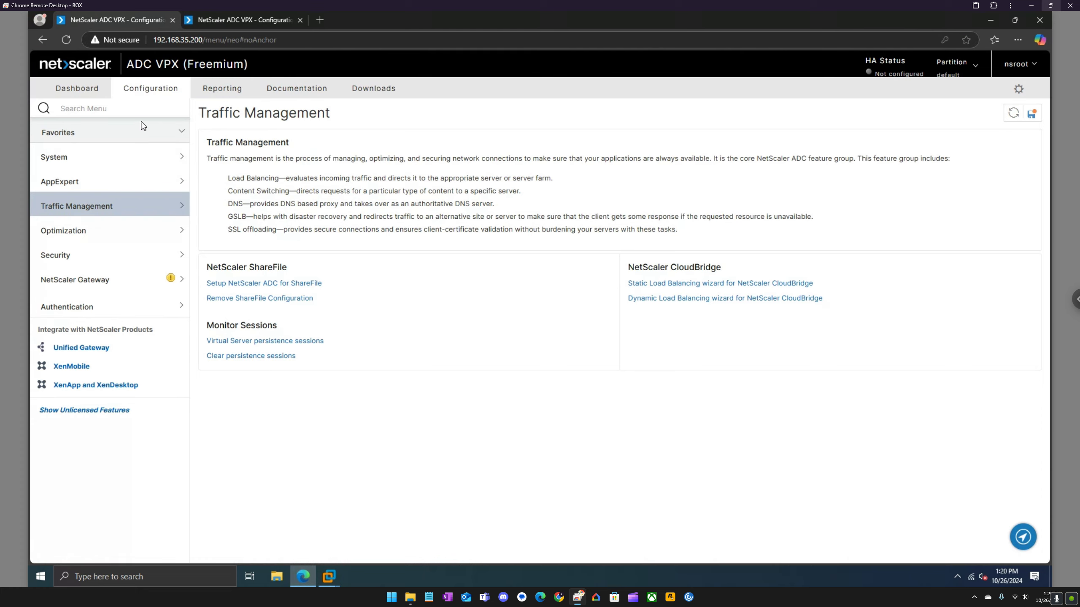
click(137, 160)
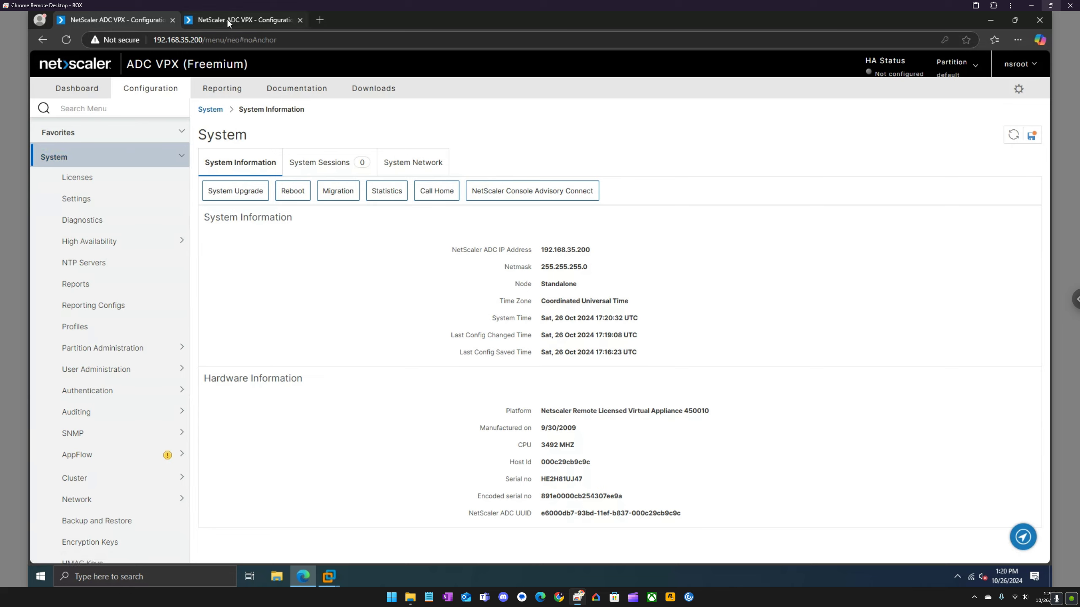
mouse_move(208, 20)
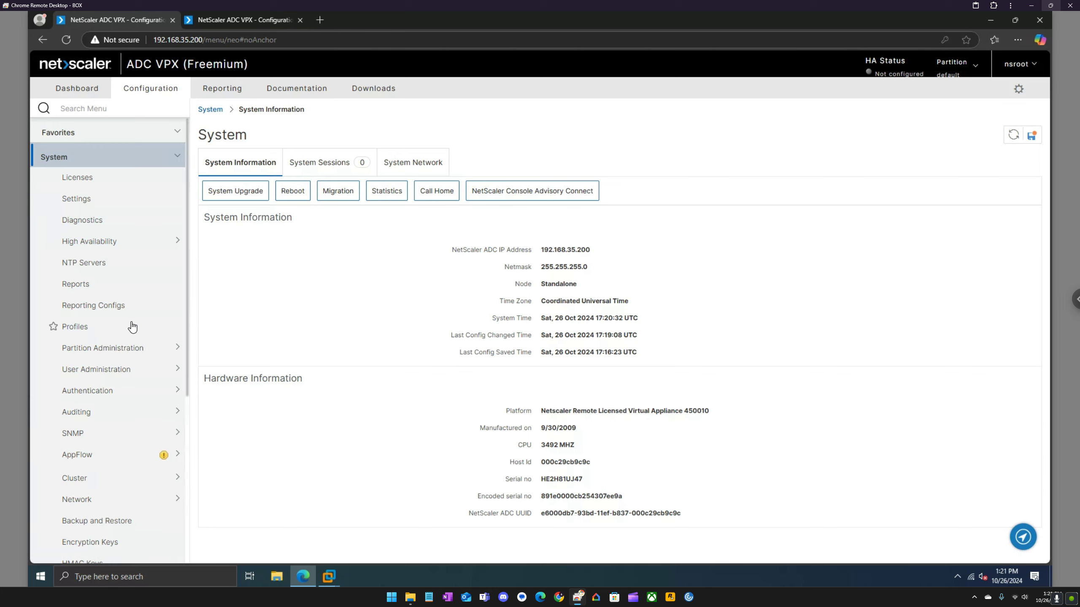
scroll(136, 327, down, 6)
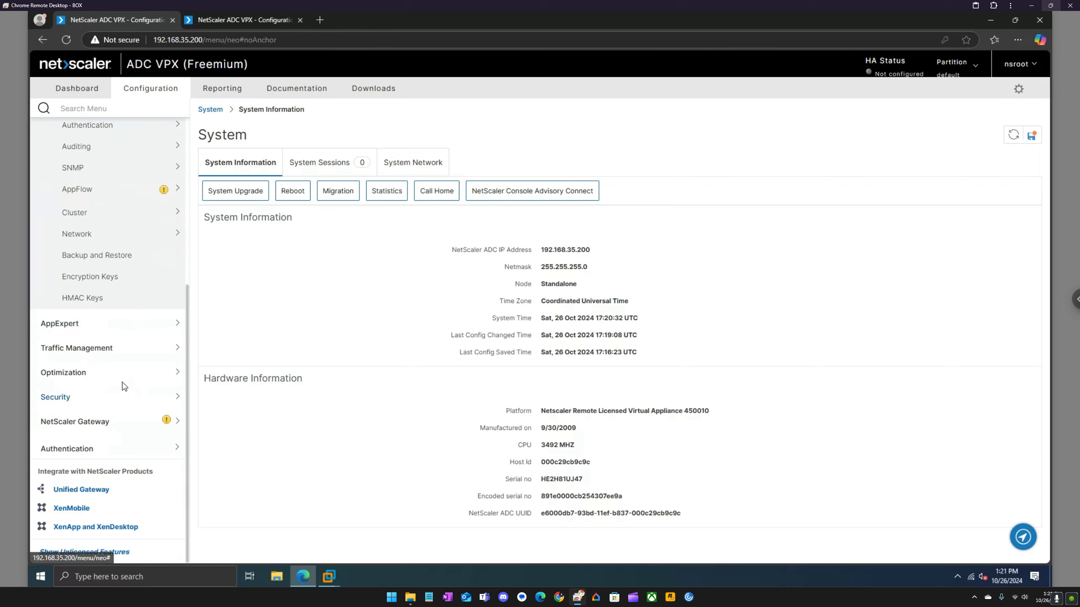
scroll(130, 381, up, 4)
scroll(134, 383, up, 2)
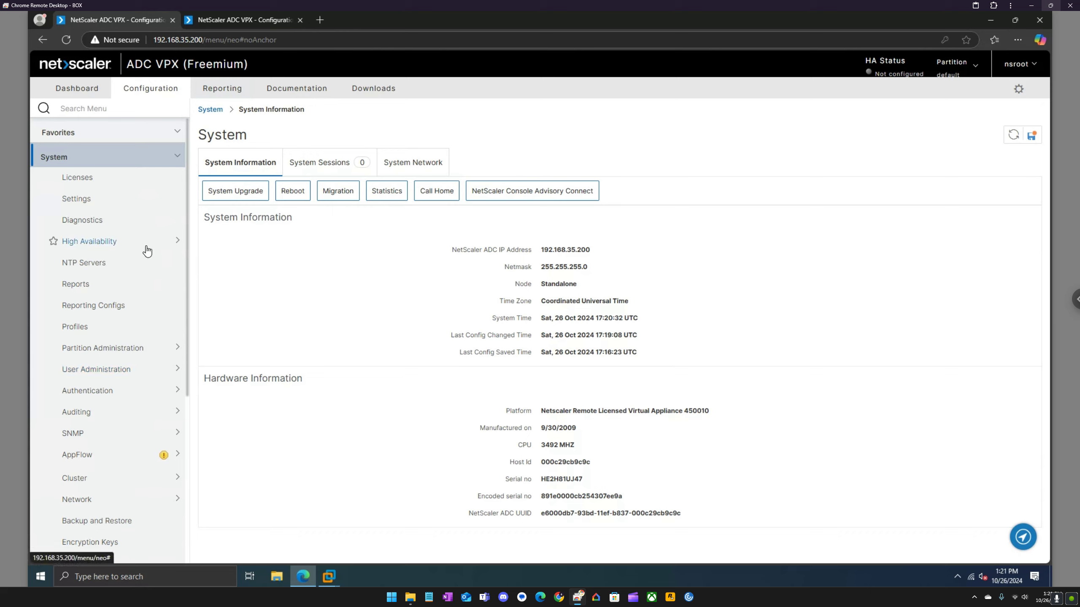
scroll(147, 251, down, 2)
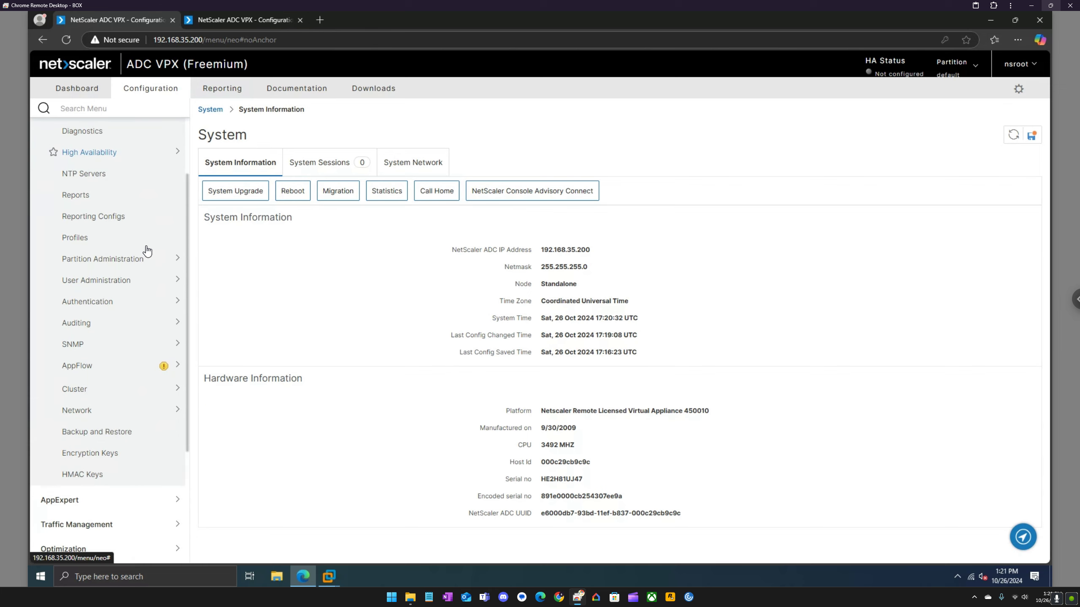
Search the menu for 'rpc' and edit the 192.168.35.200 RPC node.
click(106, 110)
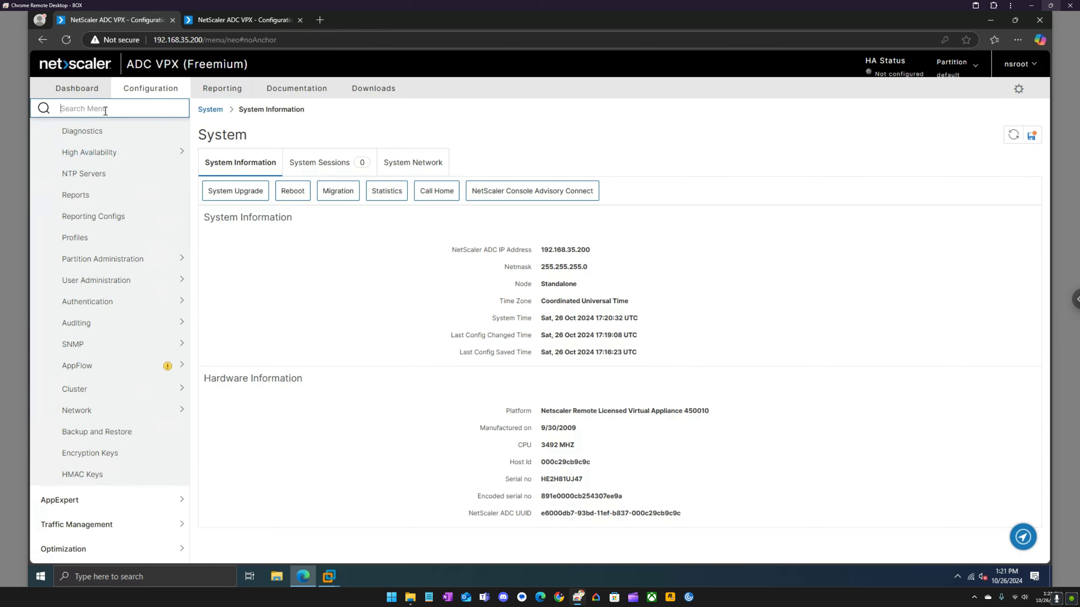
text(rpc)
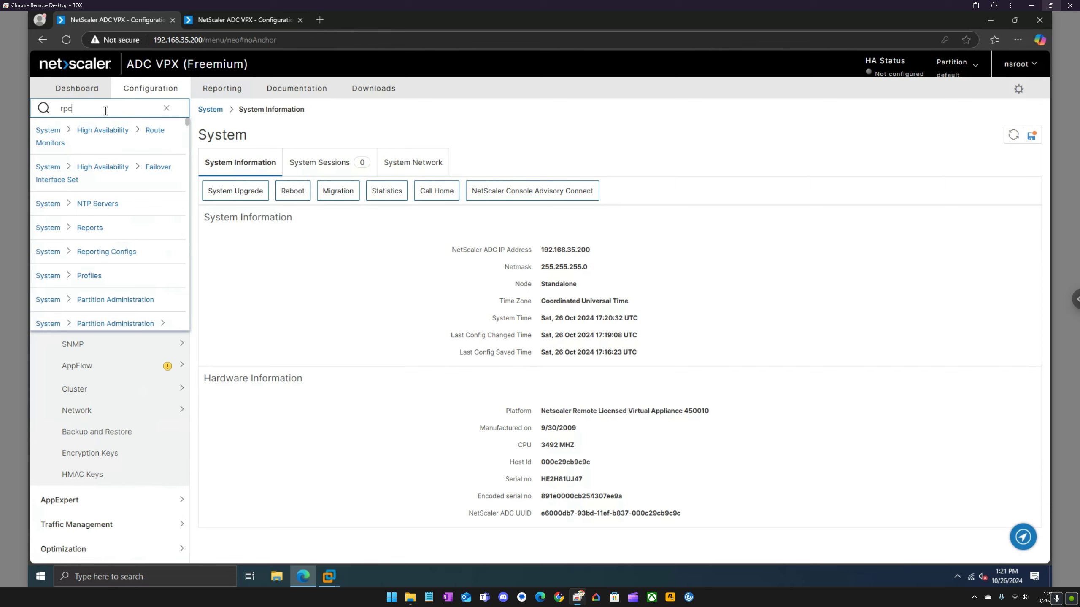
click(128, 130)
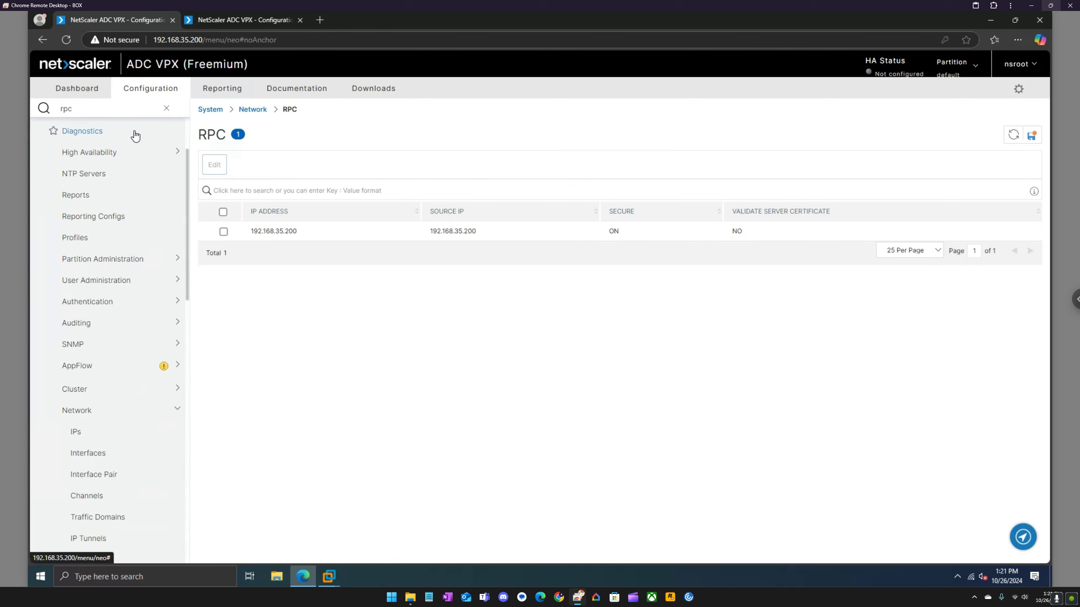
click(223, 232)
click(214, 165)
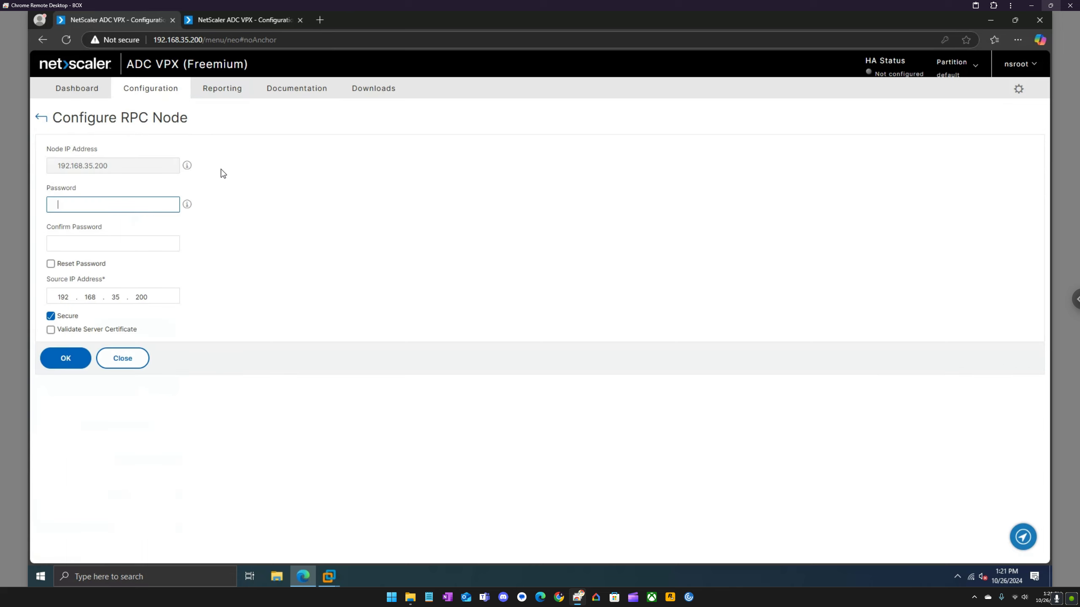
Leave the password empty, uncheck Secure, save and accept the warning, then move to 192.168.35.205.
click(108, 206)
text(********)
key(BackSpace)
key(BackSpace)
key(BackSpace)
key(BackSpace)
key(BackSpace)
key(BackSpace)
key(BackSpace)
click(236, 185)
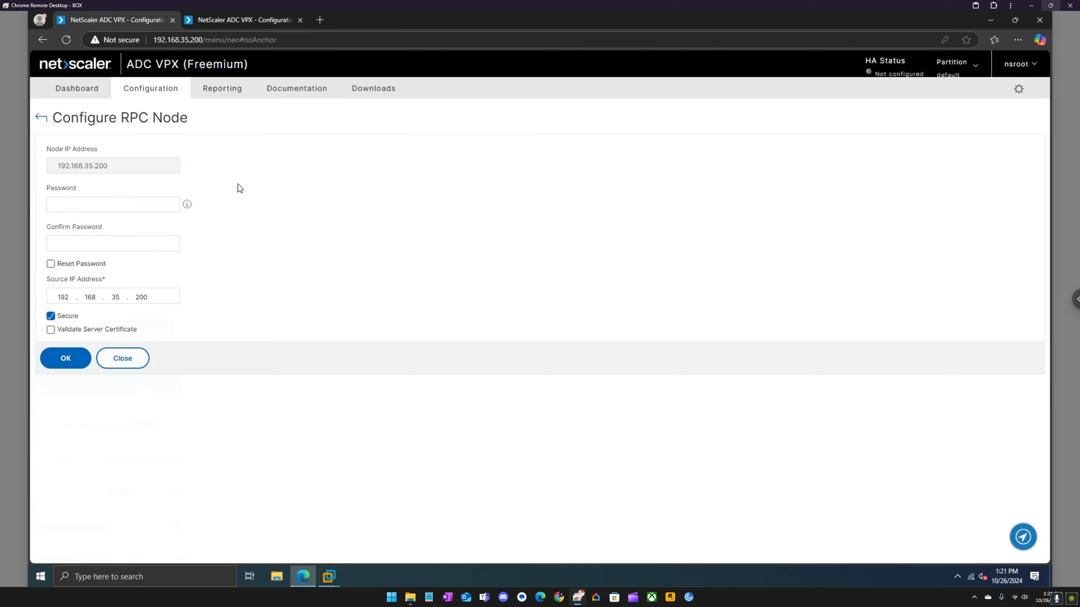
click(51, 316)
click(64, 348)
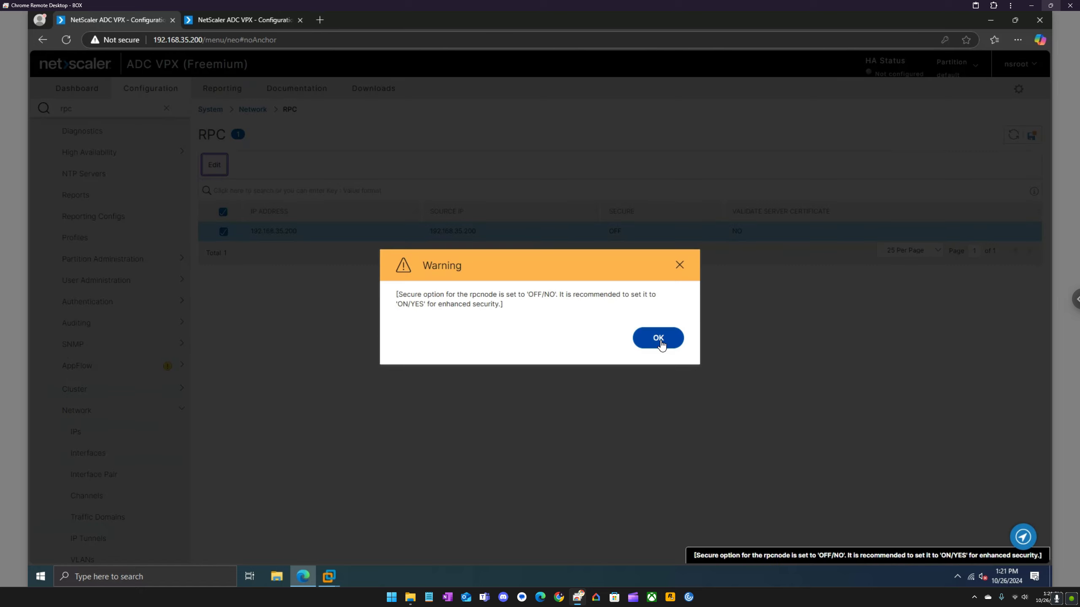
click(657, 338)
click(230, 17)
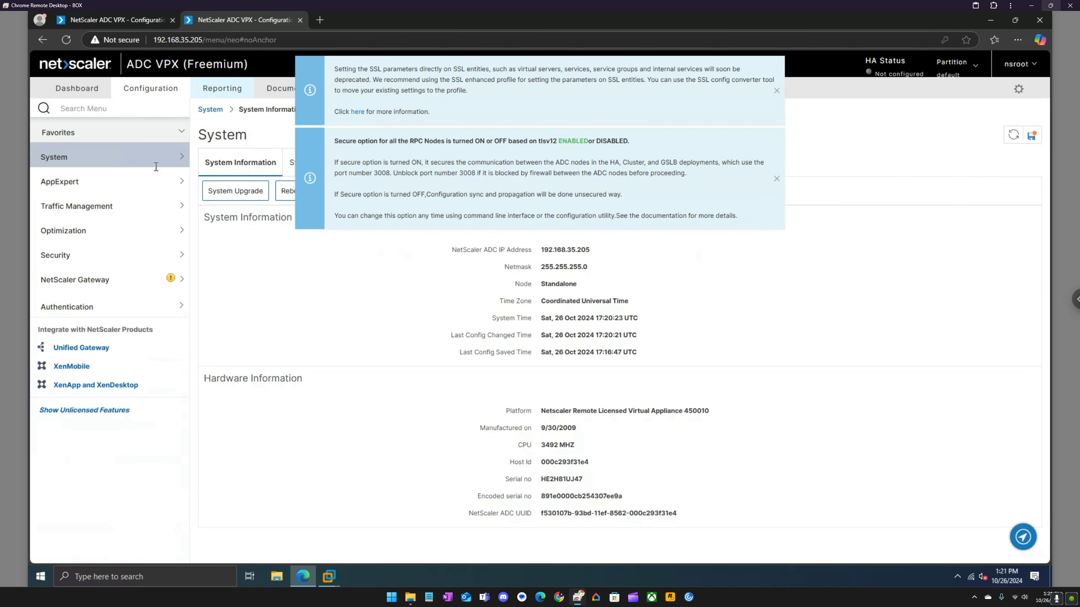
click(99, 110)
Via the 'rpc' search, turn Secure off on the 192.168.35.205 RPC node and return to 192.168.35.200.
text(rpc)
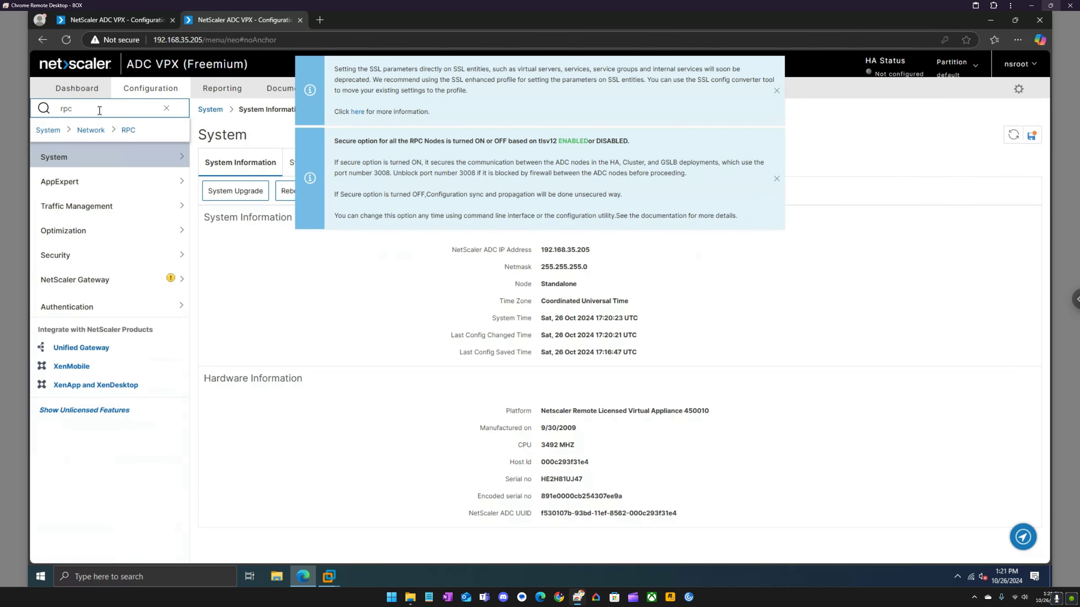
click(129, 132)
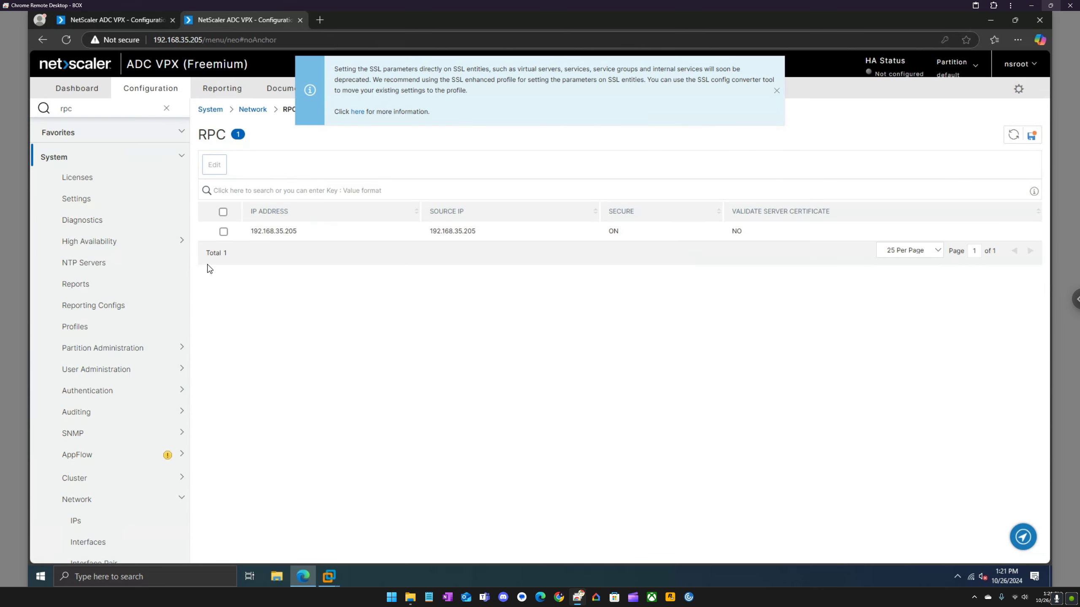
click(223, 232)
click(221, 171)
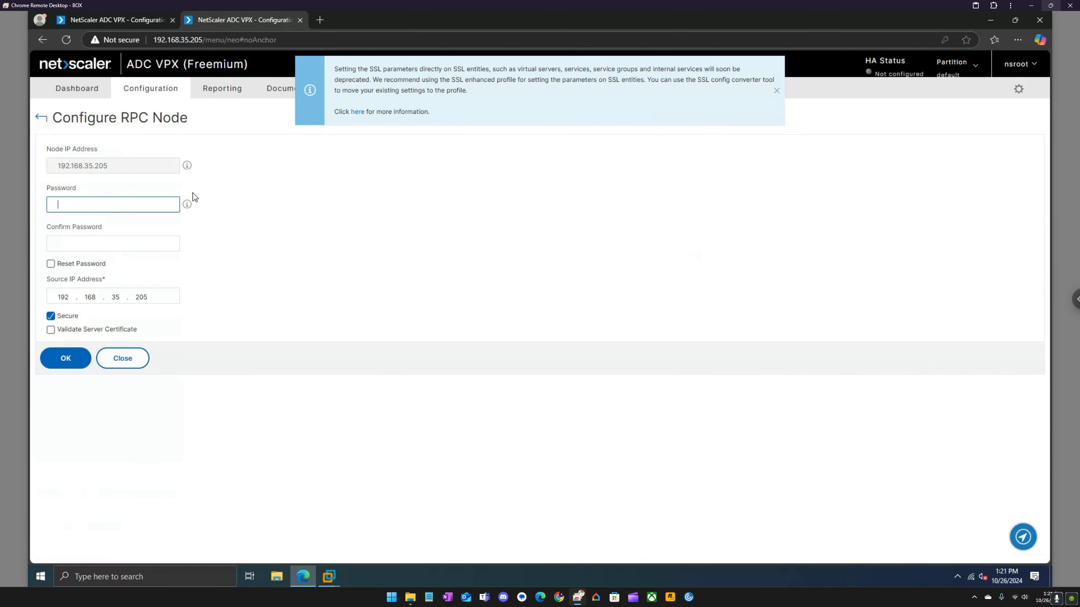
click(51, 315)
click(67, 347)
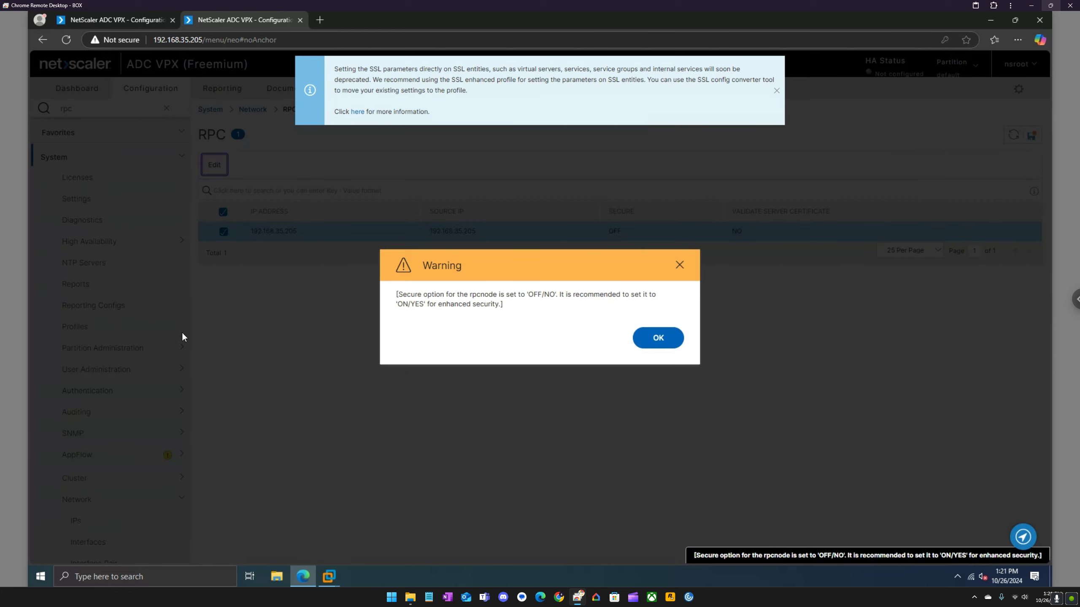
click(643, 342)
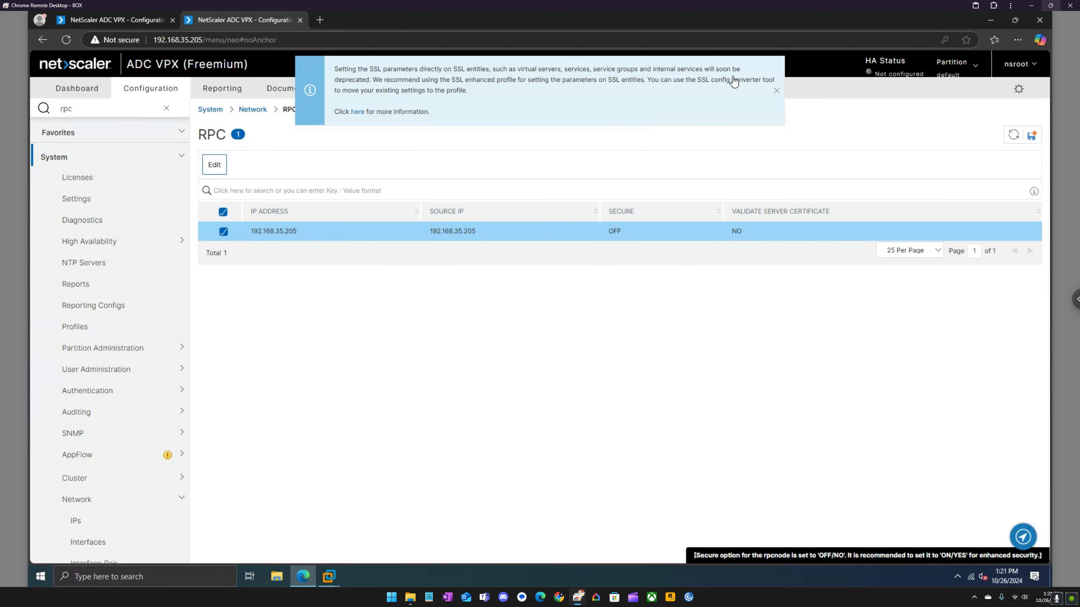
click(776, 91)
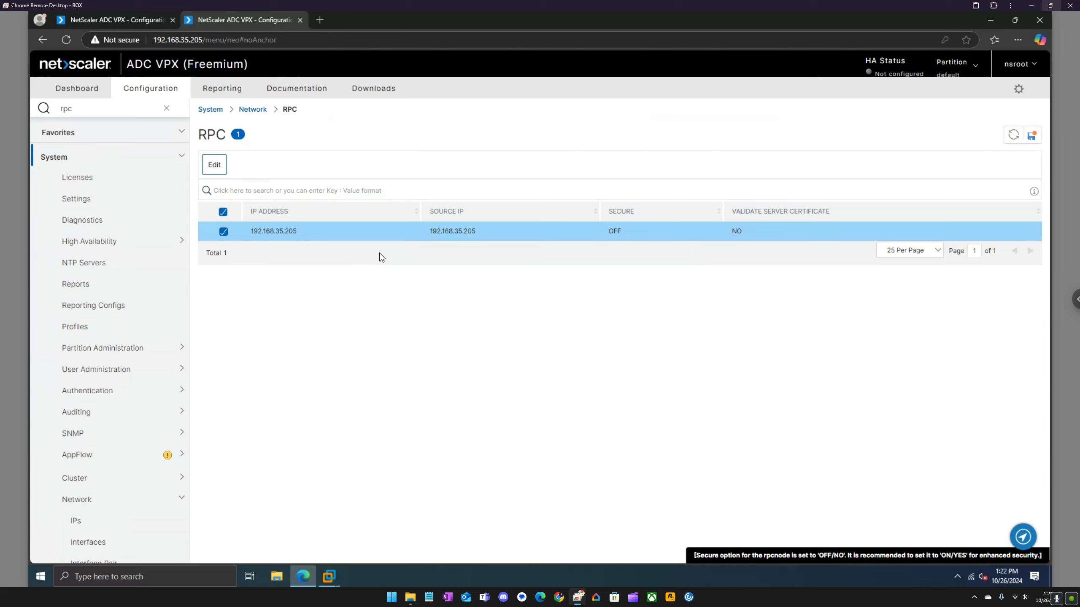
click(132, 22)
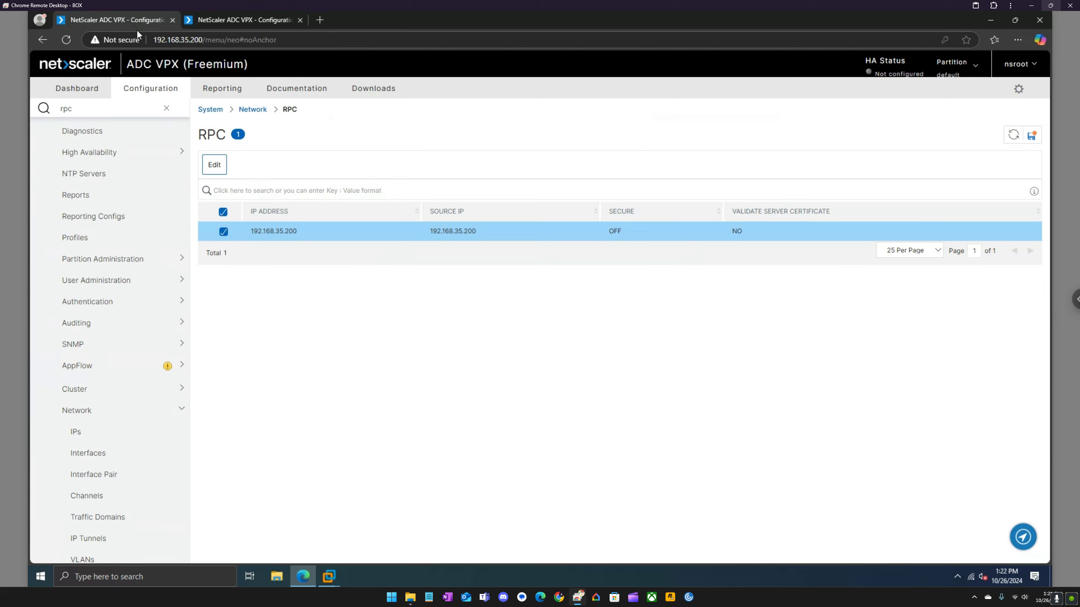
Back on 192.168.35.200, open System > High Availability > Nodes, showing ADC1 as Primary.
click(264, 26)
click(97, 19)
scroll(112, 190, up, 2)
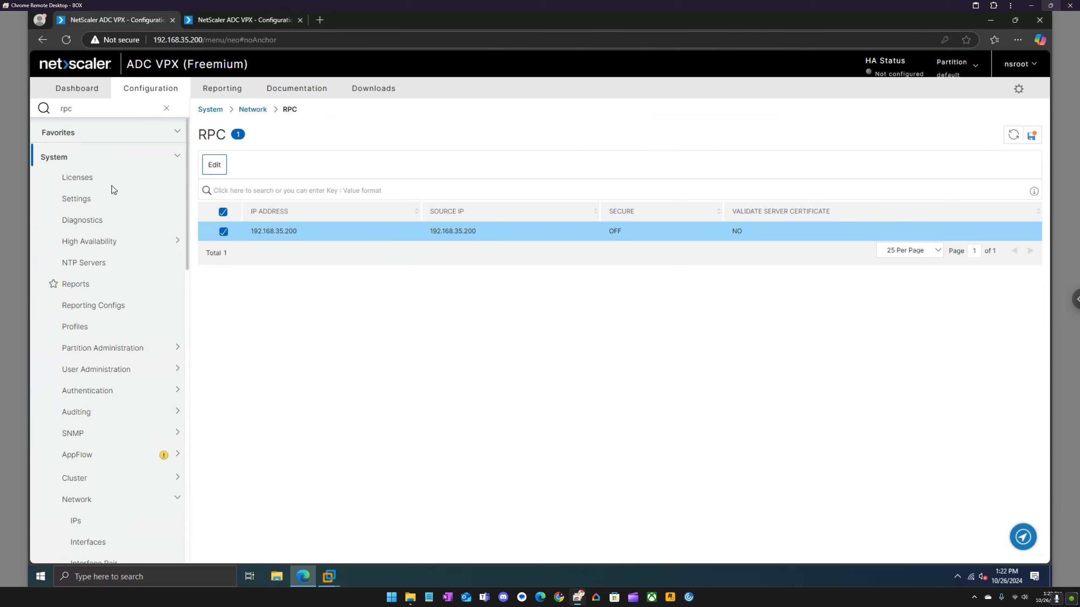
click(118, 245)
click(98, 266)
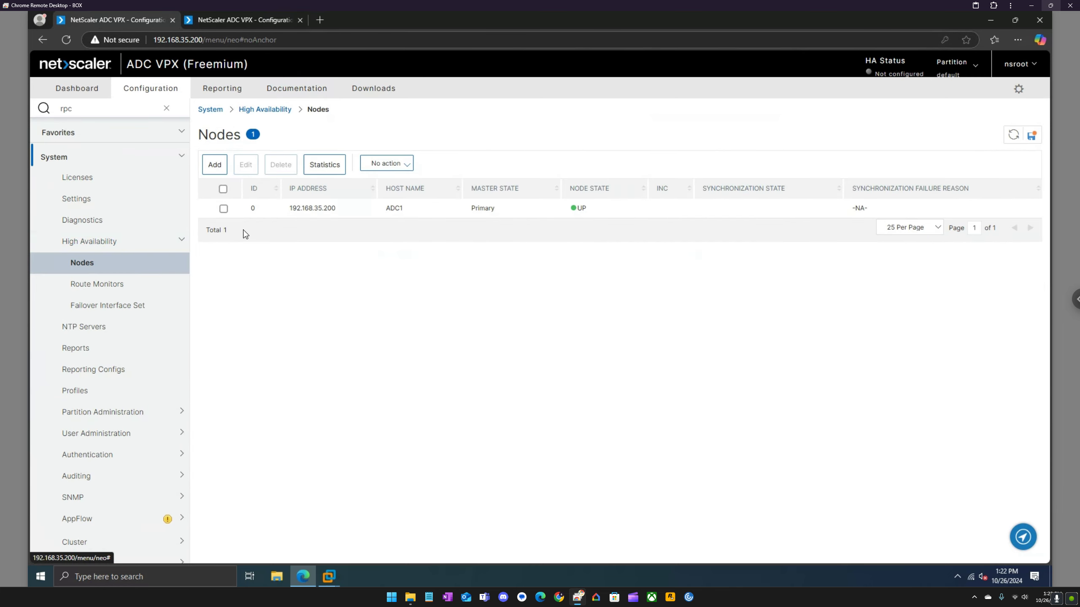
Add a new HA node with Remote Node IP Address 192.168.35.205.
click(214, 164)
text(19216)
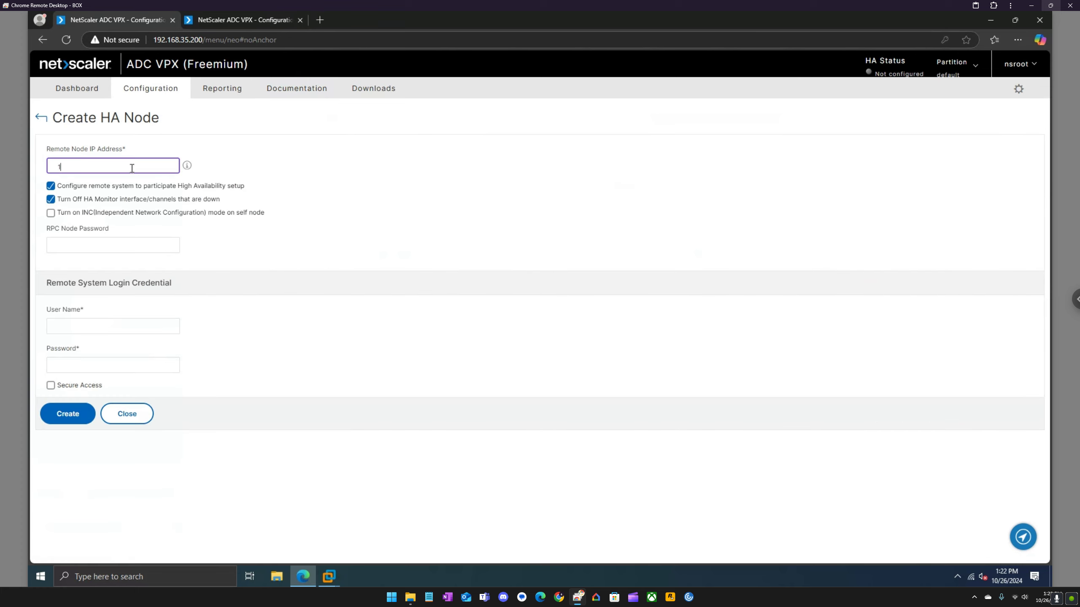
key(BackSpace)
key(BackSpace)
text(.168)
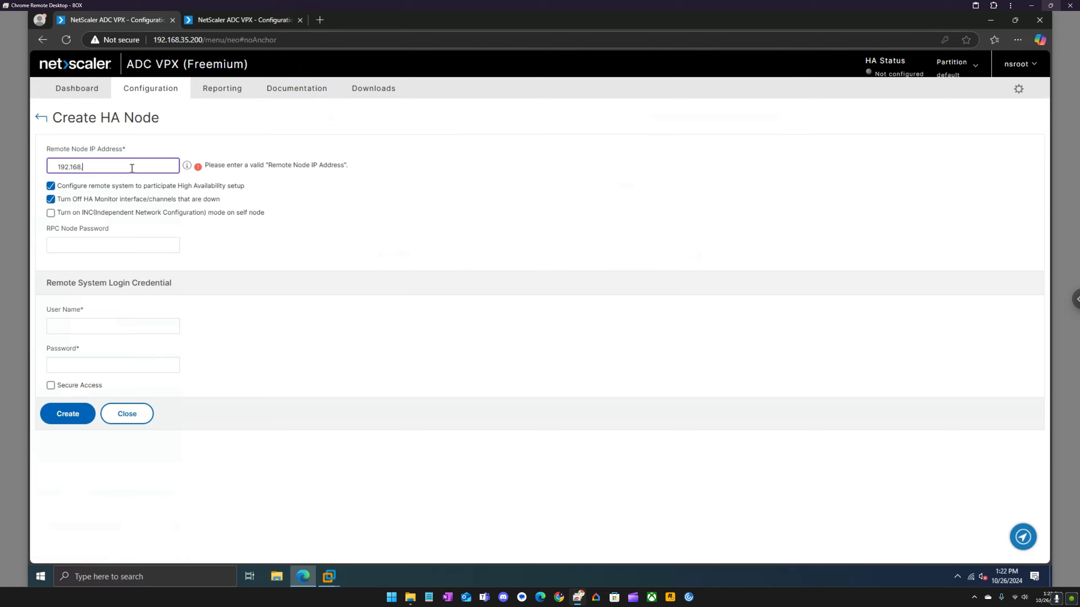
text(.35.205)
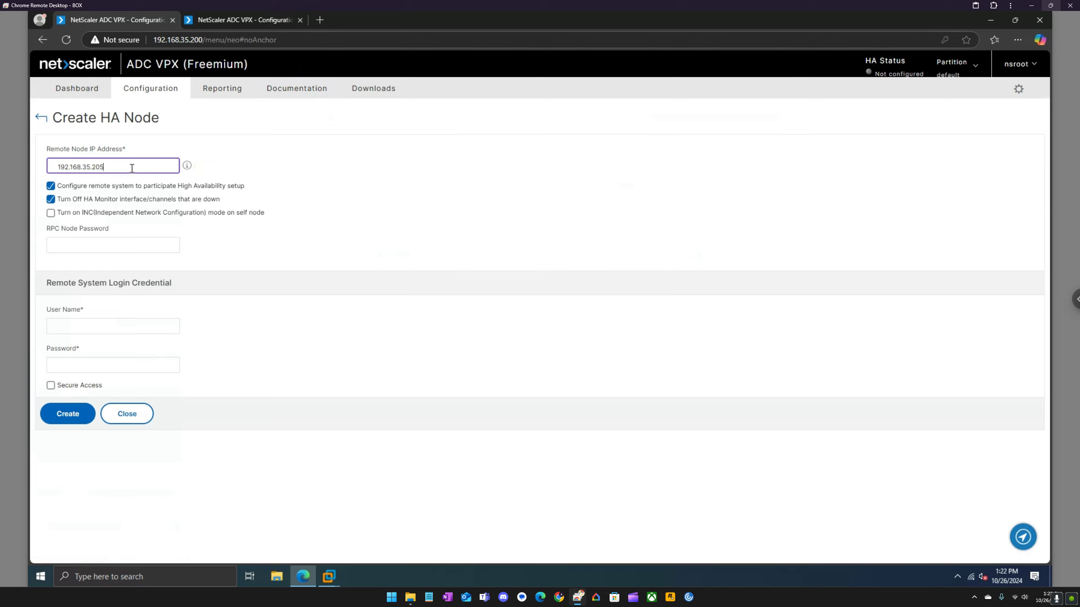
Enter the remote system's administrator user name and password, and create the node.
click(85, 326)
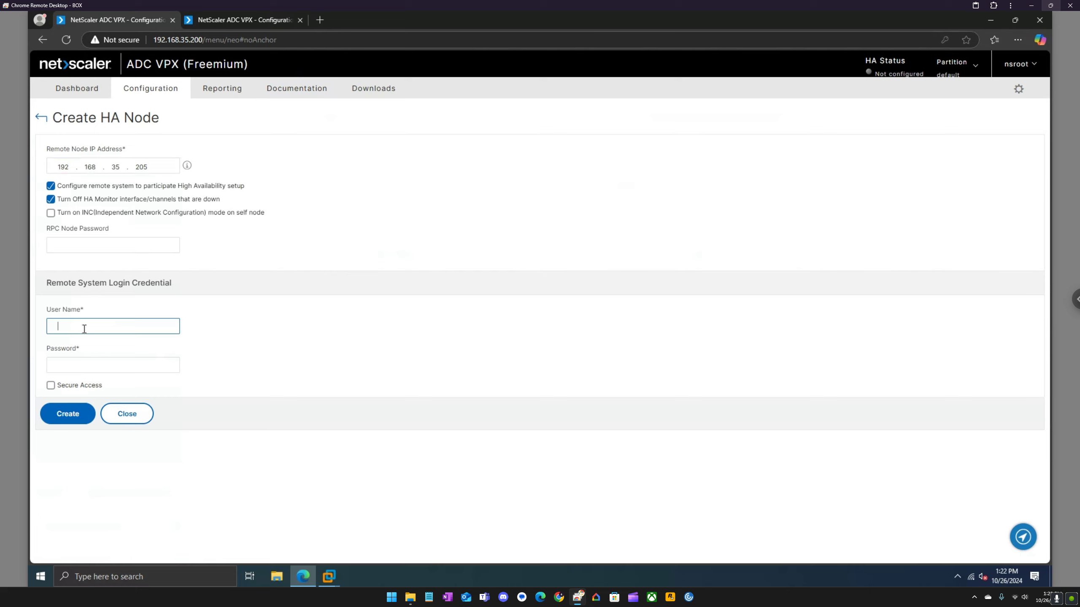
text(nsroot)
key(Tab)
text(•)
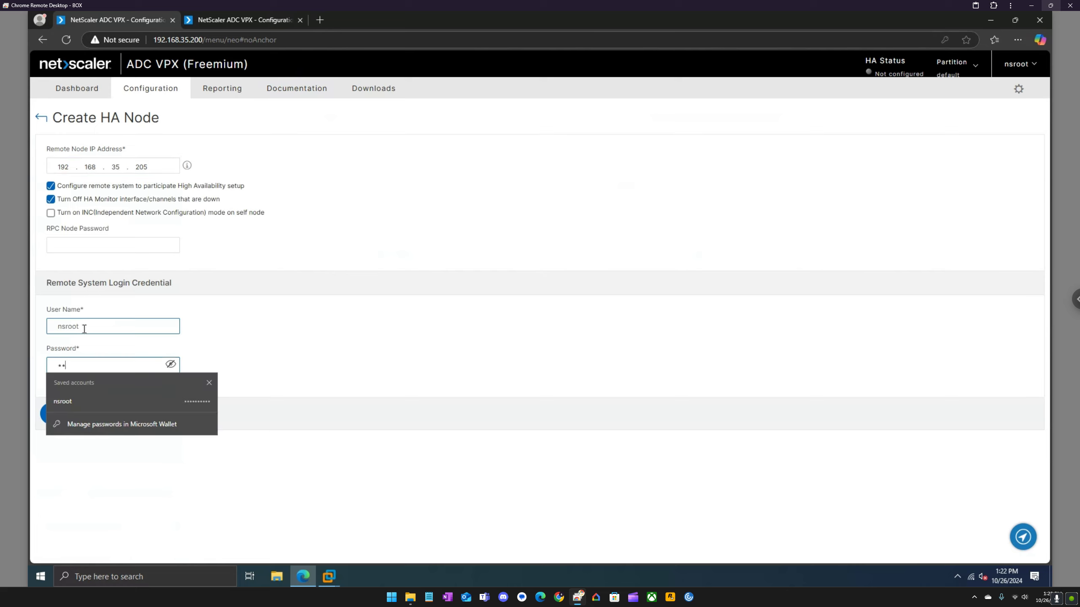
key(BackSpace)
key(BackSpace)
text(••••••••••)
click(361, 369)
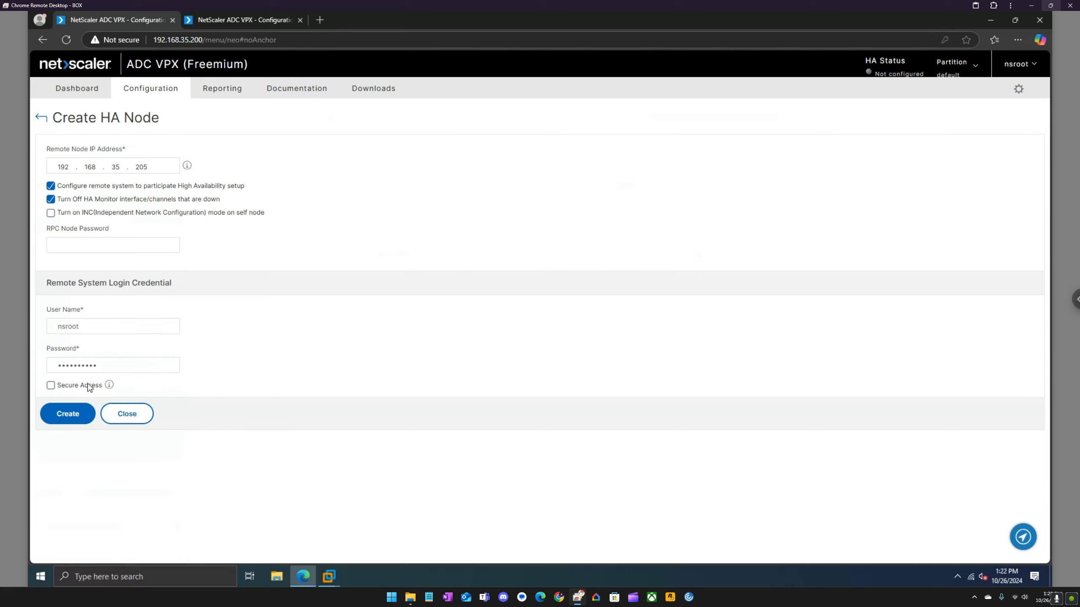
click(75, 411)
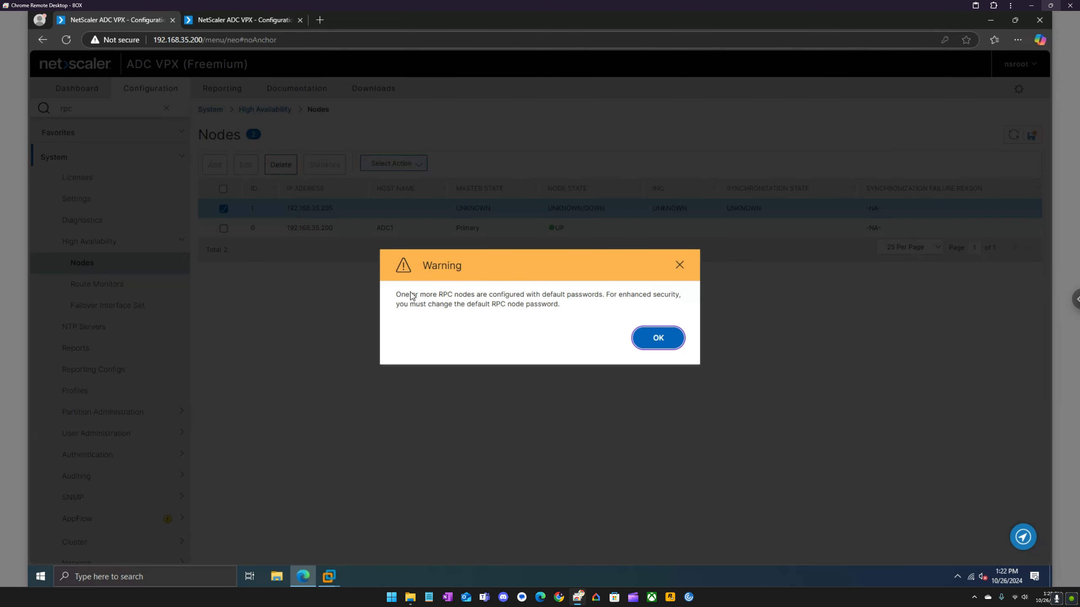
Acknowledge the default password warning, then refresh the node list twice, dismissing each invalid-credentials error.
click(658, 338)
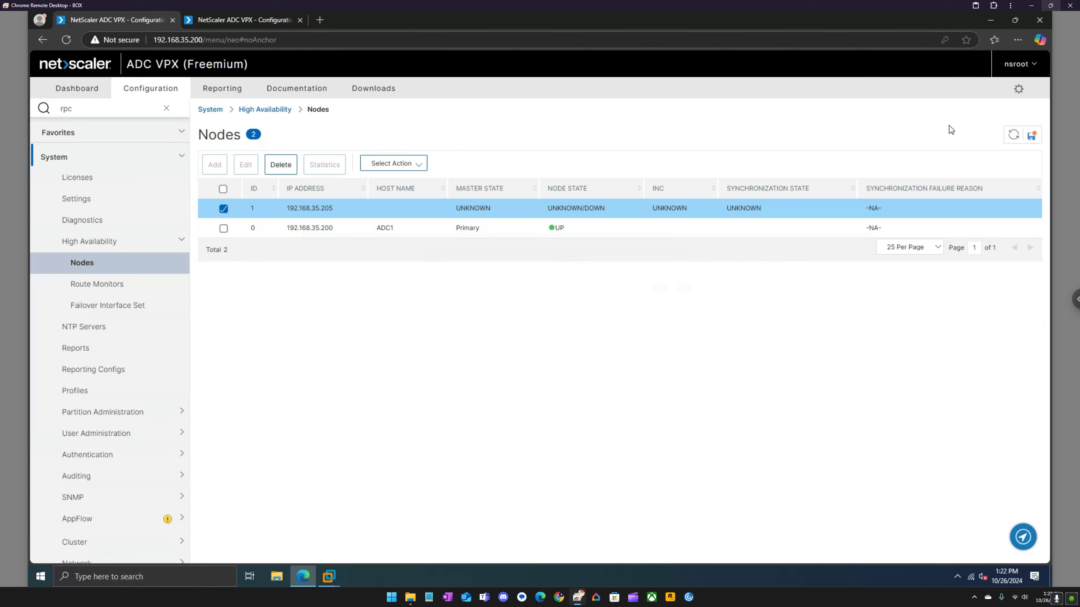
click(1013, 135)
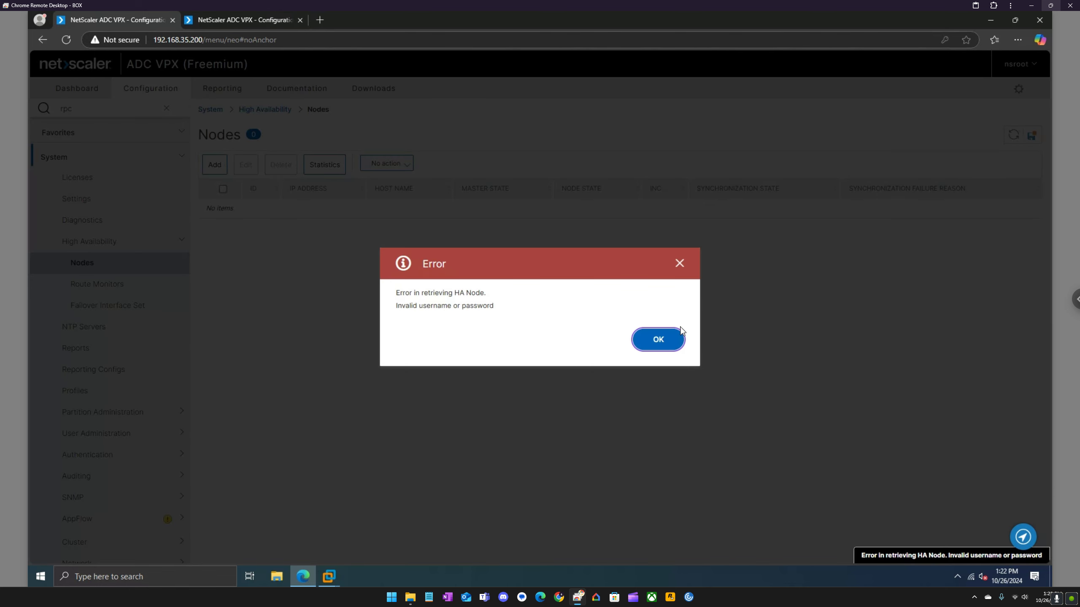
click(669, 340)
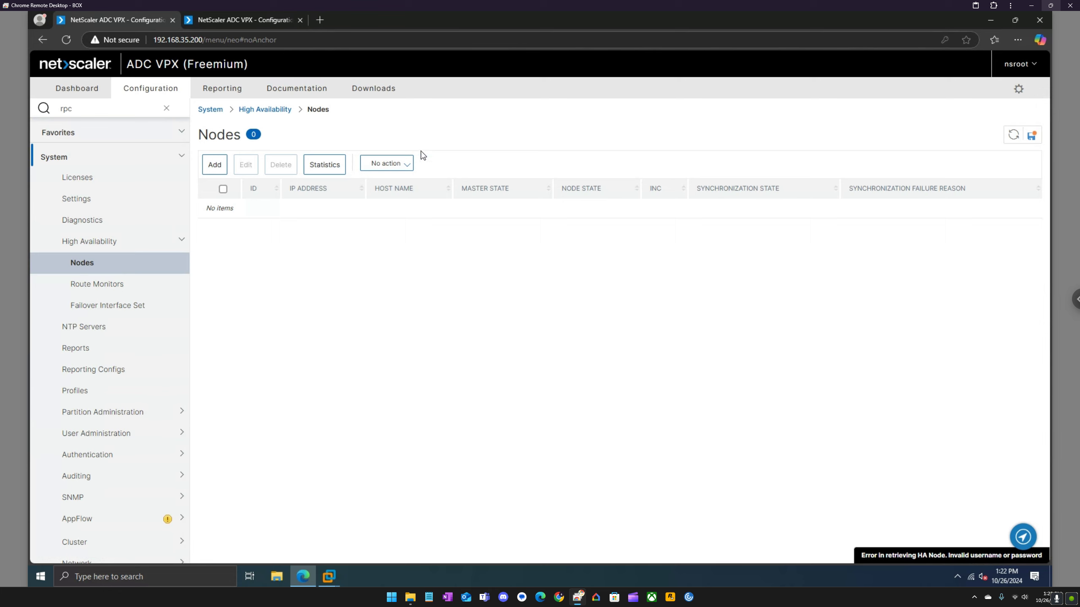
click(1013, 136)
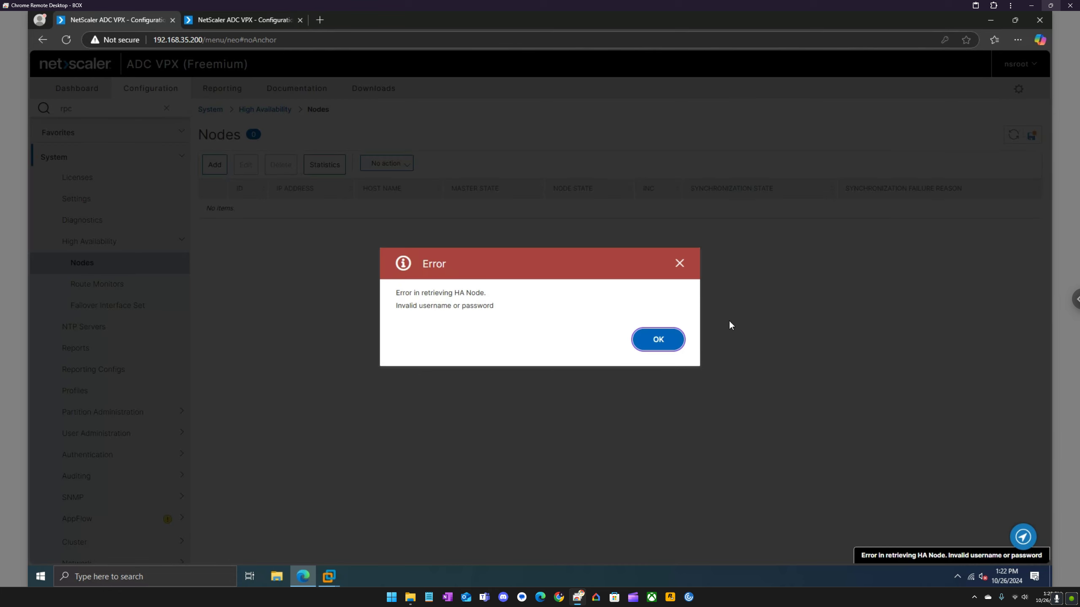
click(665, 343)
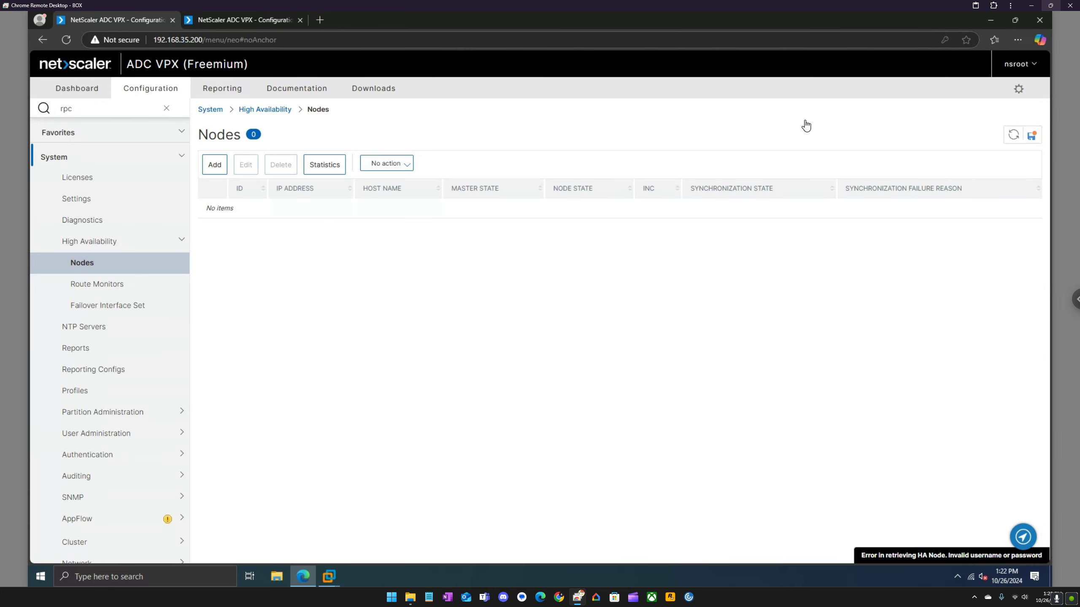
click(1030, 66)
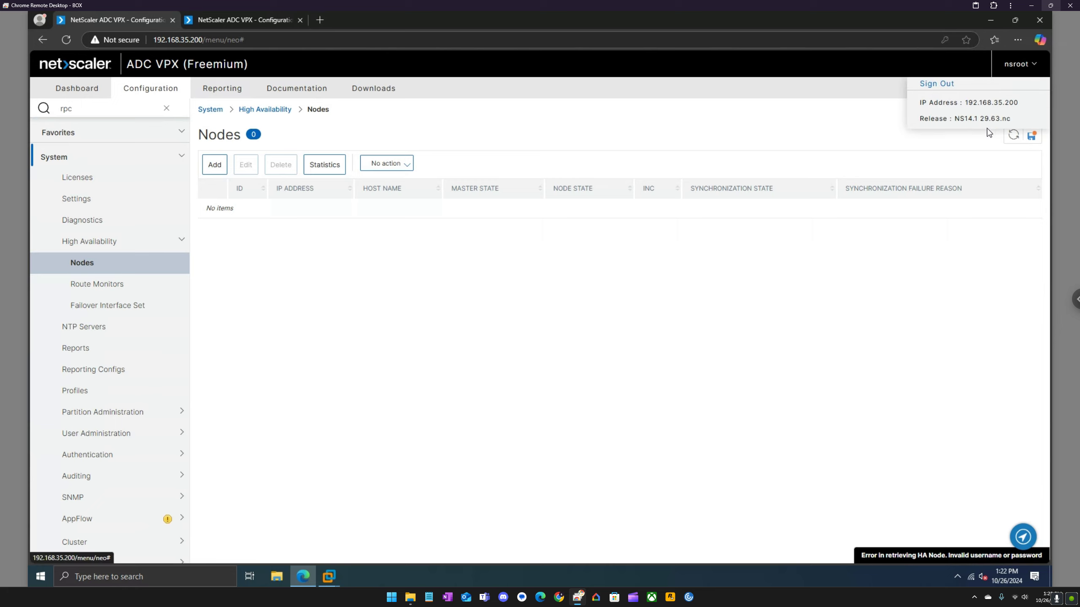
Sign out and back in to 192.168.35.200 with the saved administrator account, accepting the secondary-node warning.
click(938, 84)
click(645, 289)
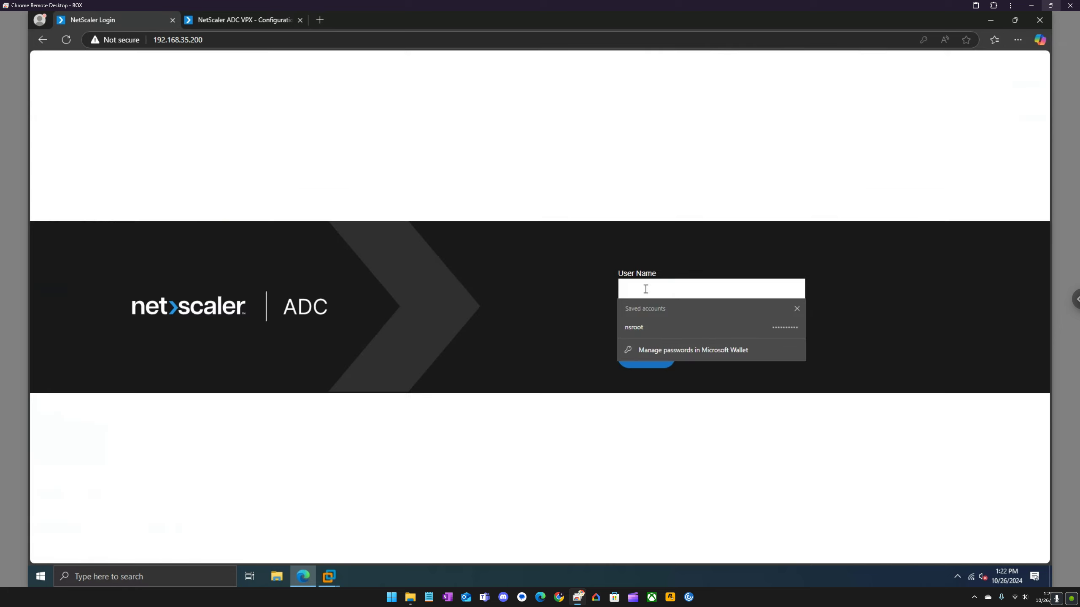
click(648, 326)
click(601, 339)
click(643, 356)
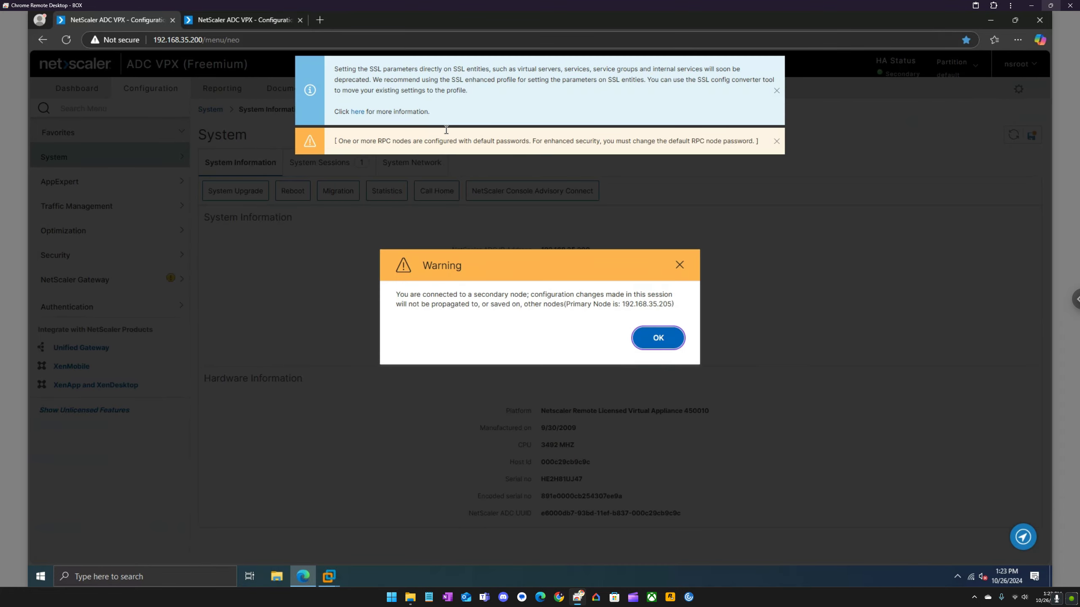
click(633, 343)
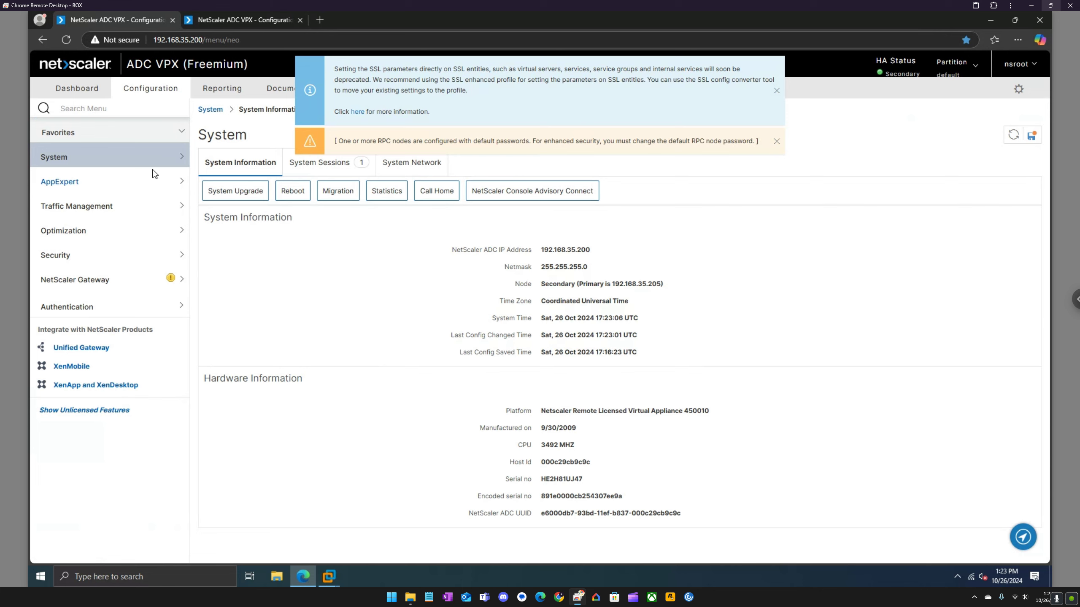
Open System > High Availability > Nodes and dismiss the SSL deprecation notice.
click(165, 163)
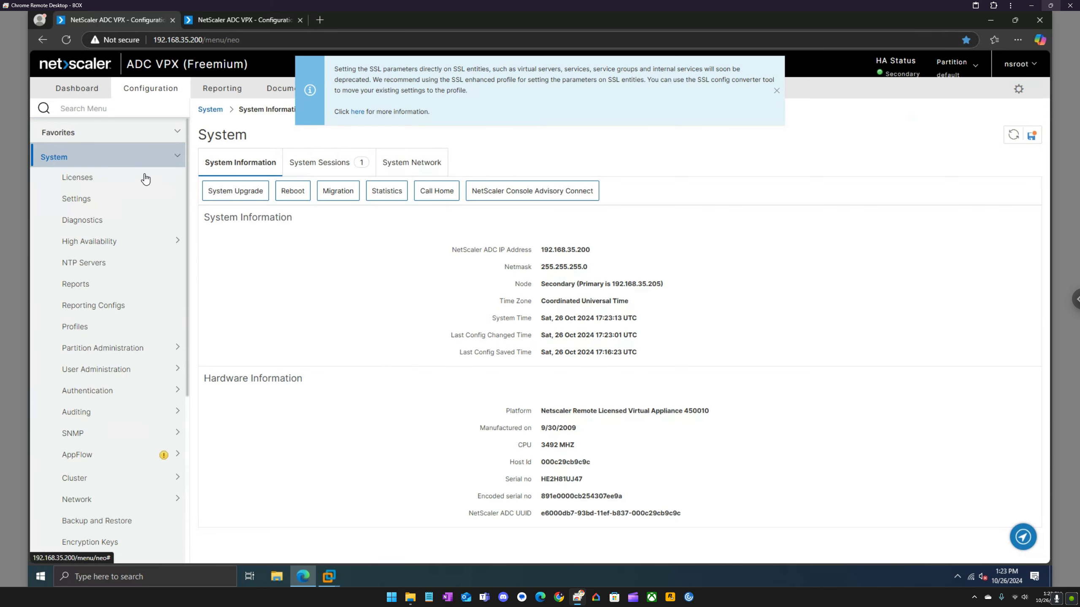
click(114, 246)
click(85, 263)
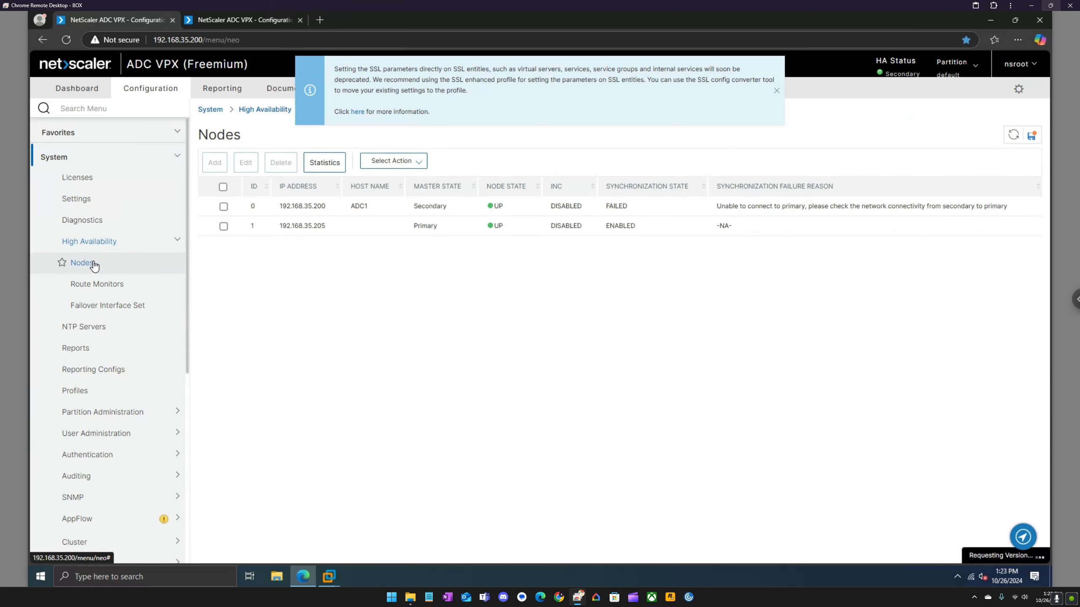
click(776, 90)
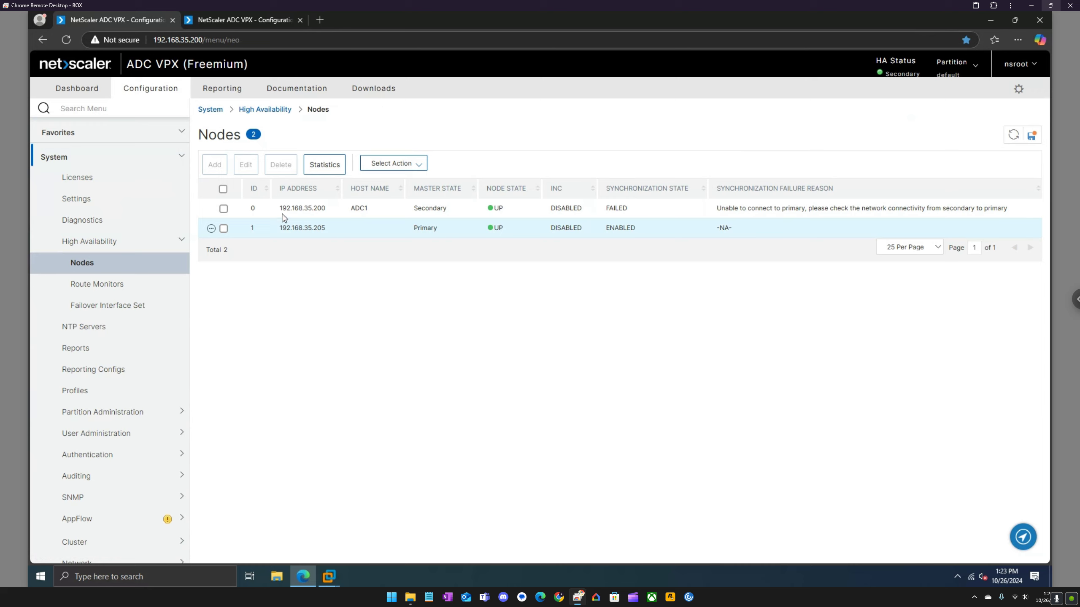
Select only the 192.168.35.205 primary node in the nodes list.
click(224, 209)
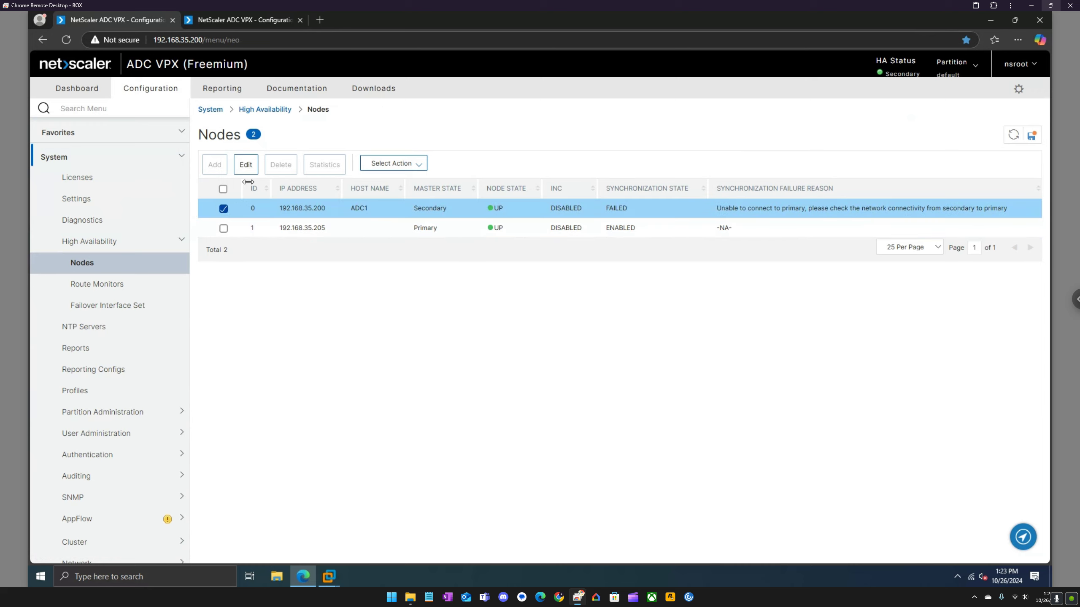
click(393, 163)
click(223, 229)
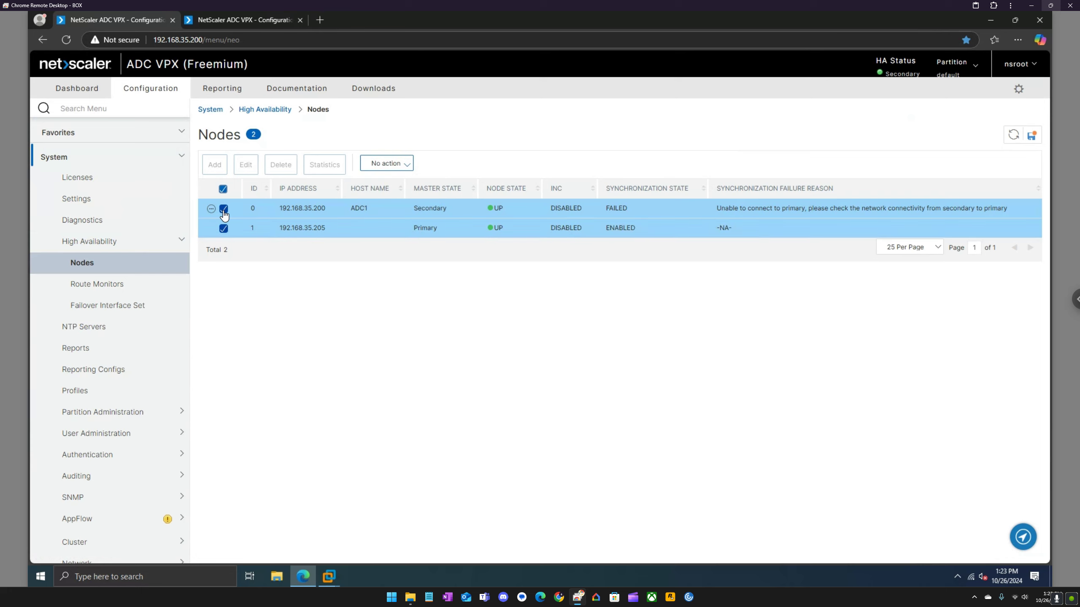
click(223, 209)
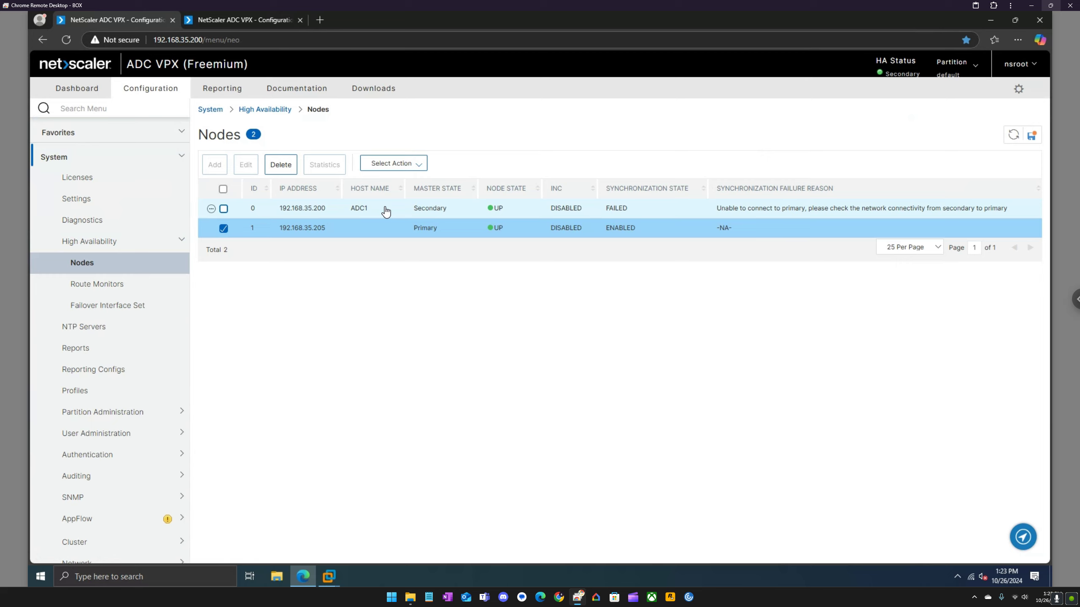
Force a failover on 192.168.35.205 and refresh, making ADC1 Primary with synchronization ENABLED.
click(409, 164)
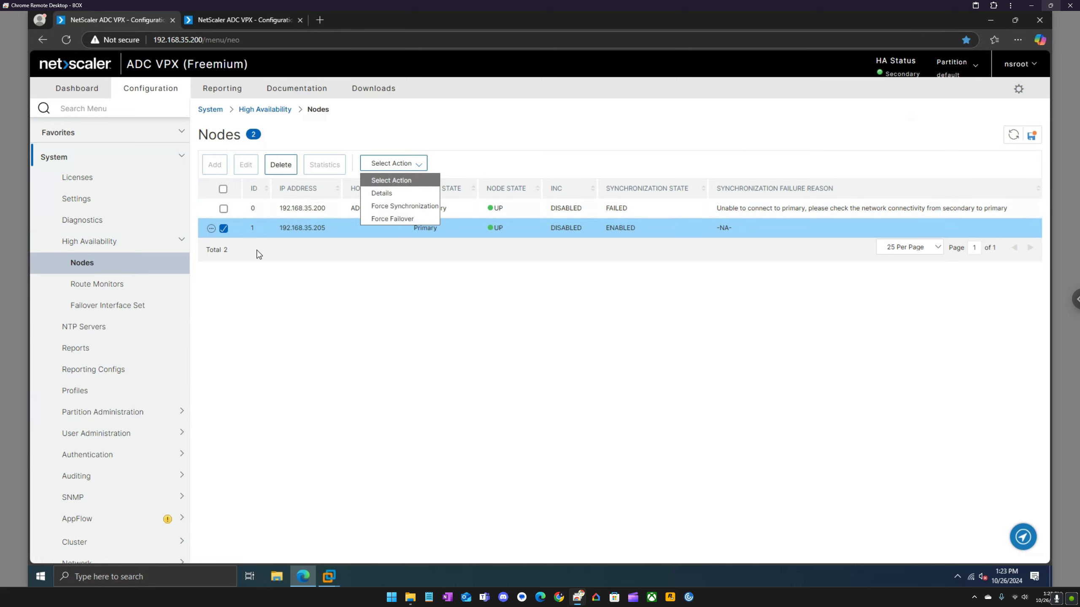
click(366, 257)
click(401, 169)
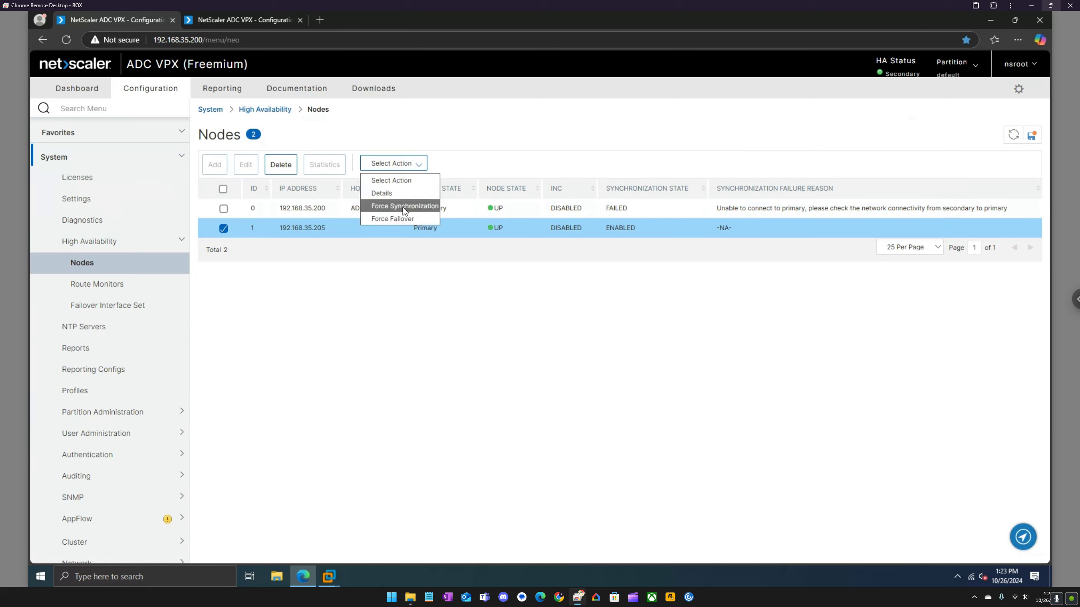
click(397, 219)
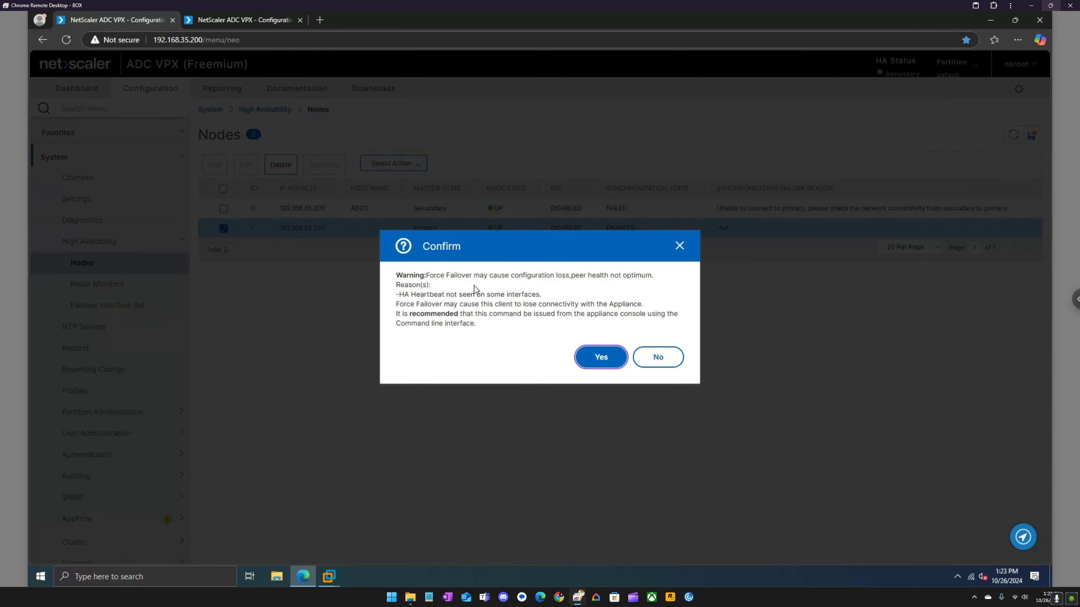
click(594, 357)
click(658, 337)
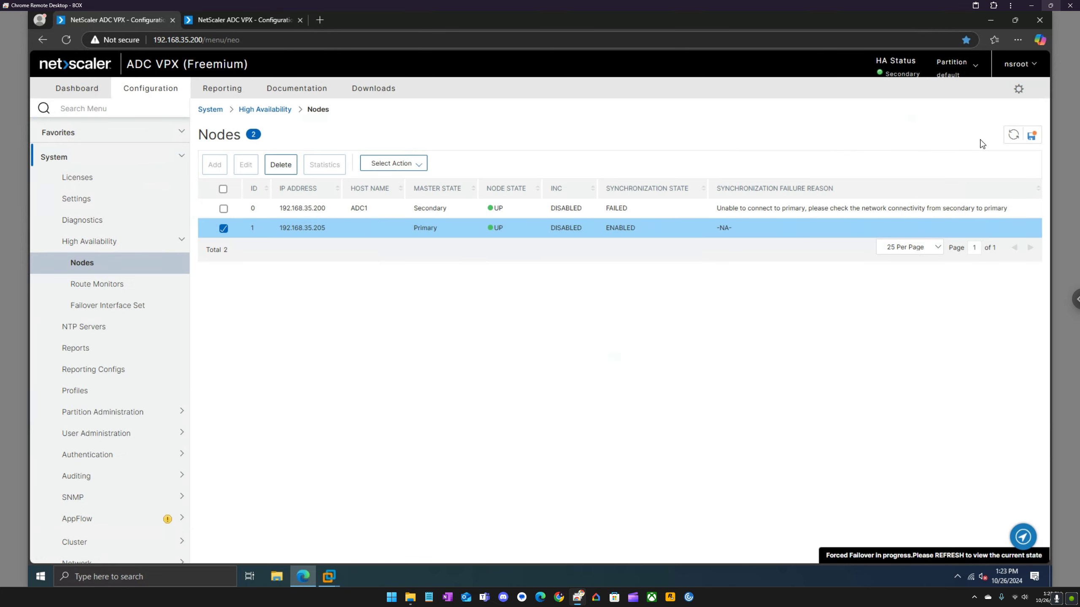
click(1013, 136)
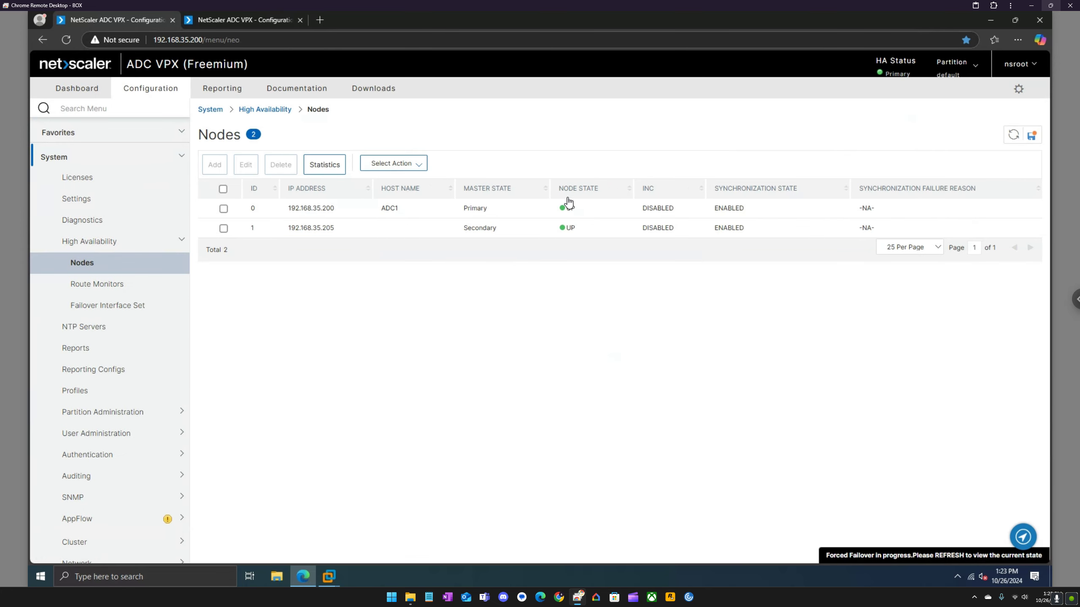
click(224, 209)
Set ADC1's High Availability Status to STAY PRIMARY and refresh the nodes table.
click(246, 164)
click(155, 243)
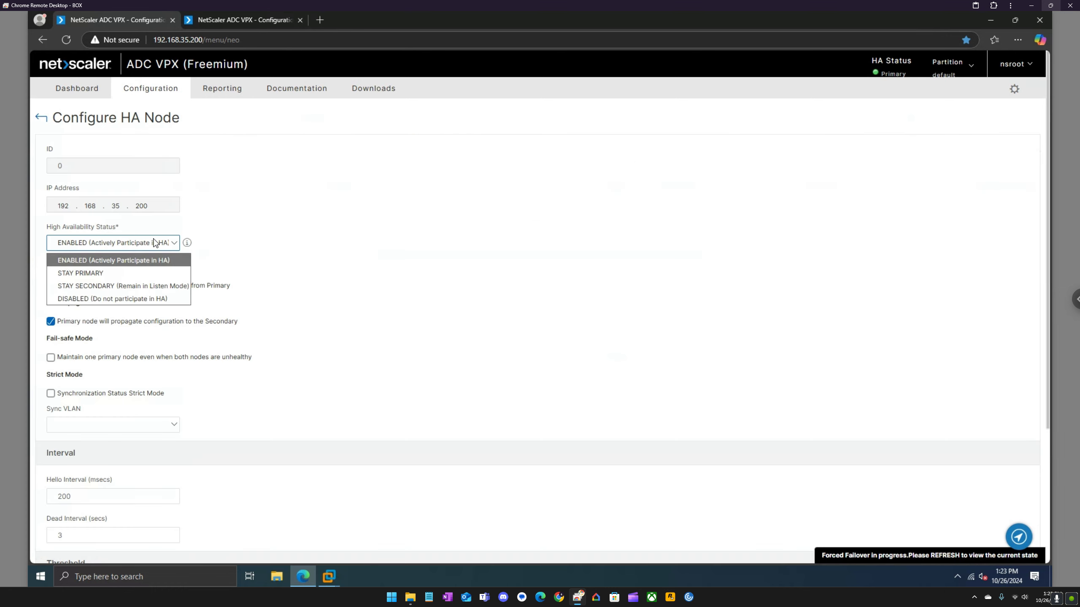
click(132, 273)
scroll(138, 400, down, 4)
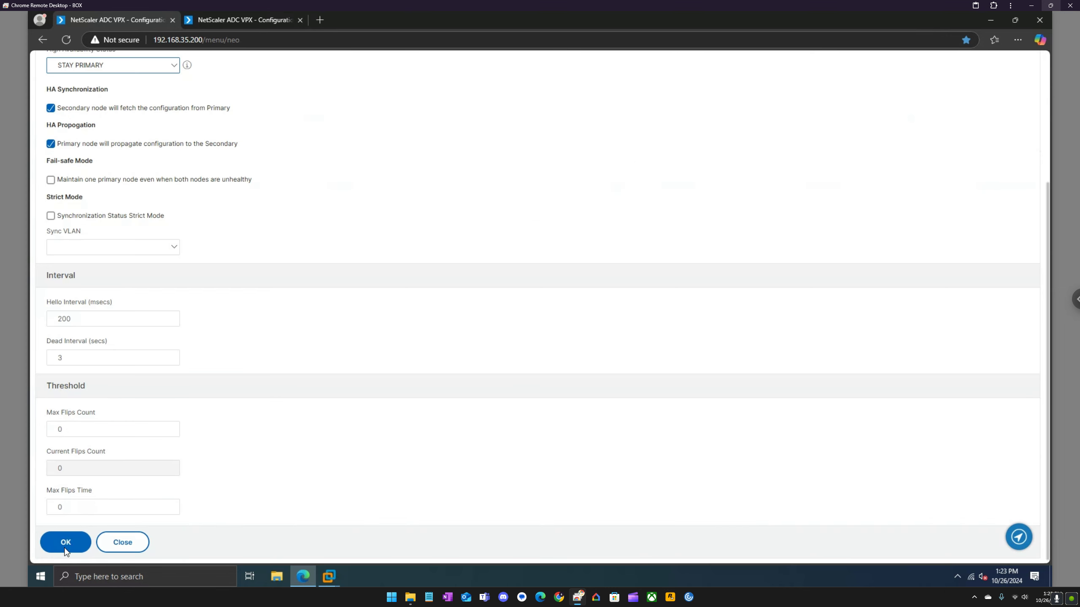
click(61, 553)
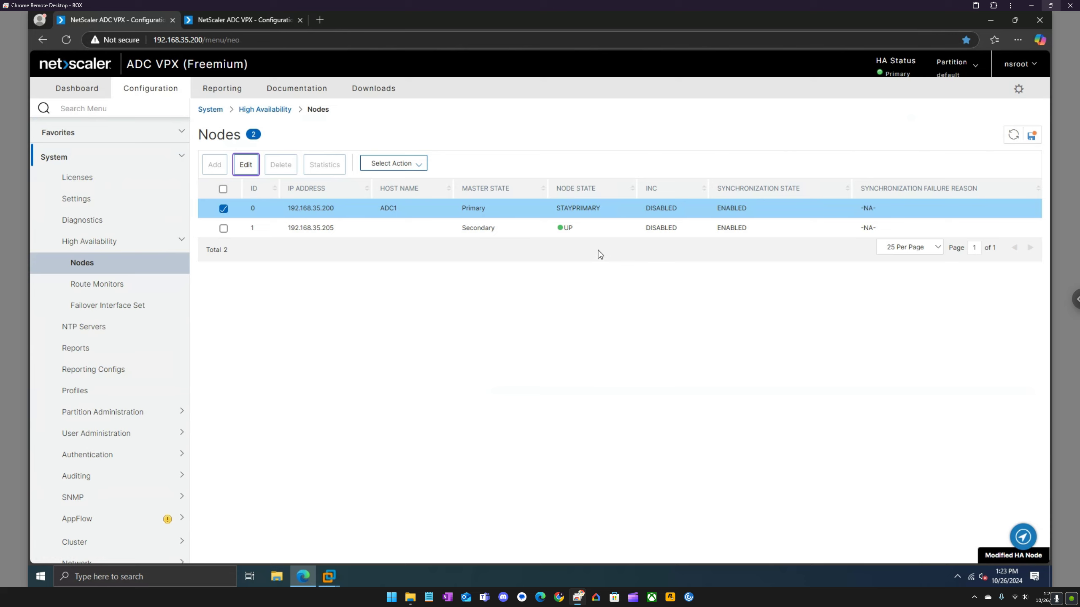
click(1016, 136)
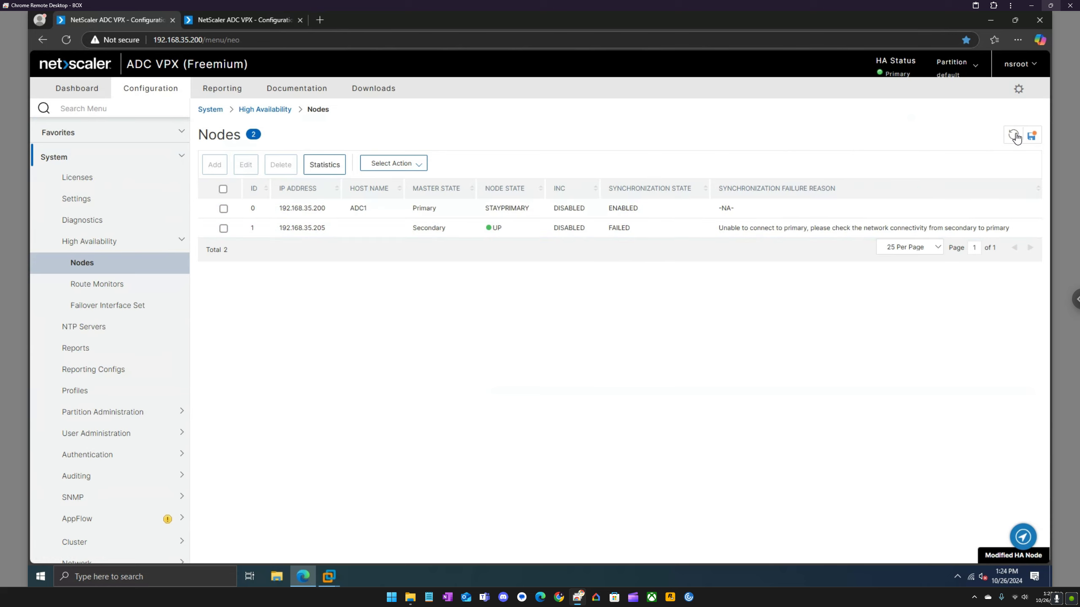
Save the running configuration and open the High Availability overview page.
click(1032, 137)
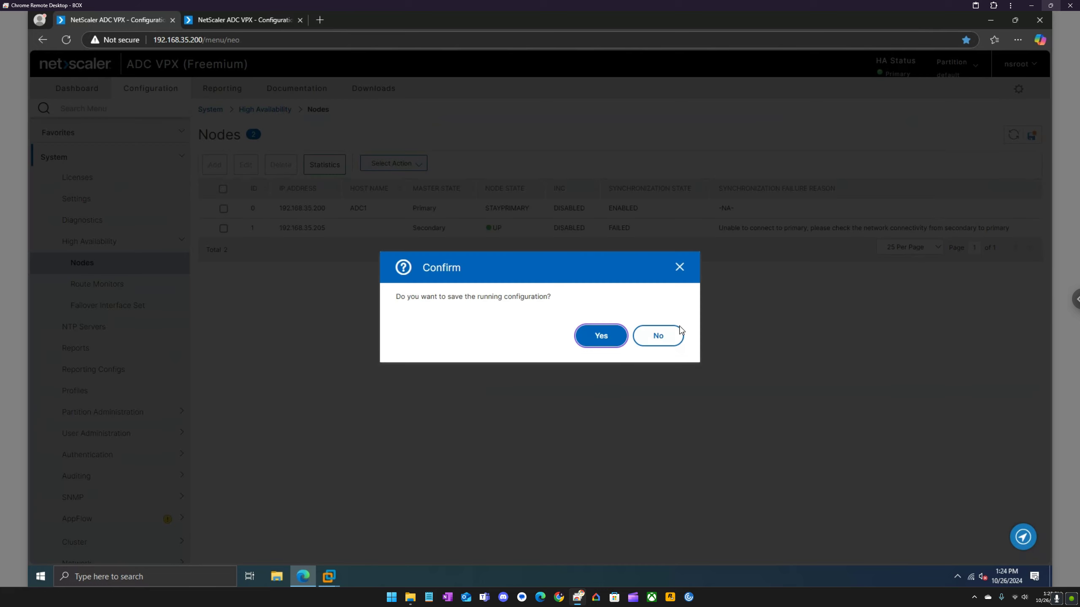
click(609, 338)
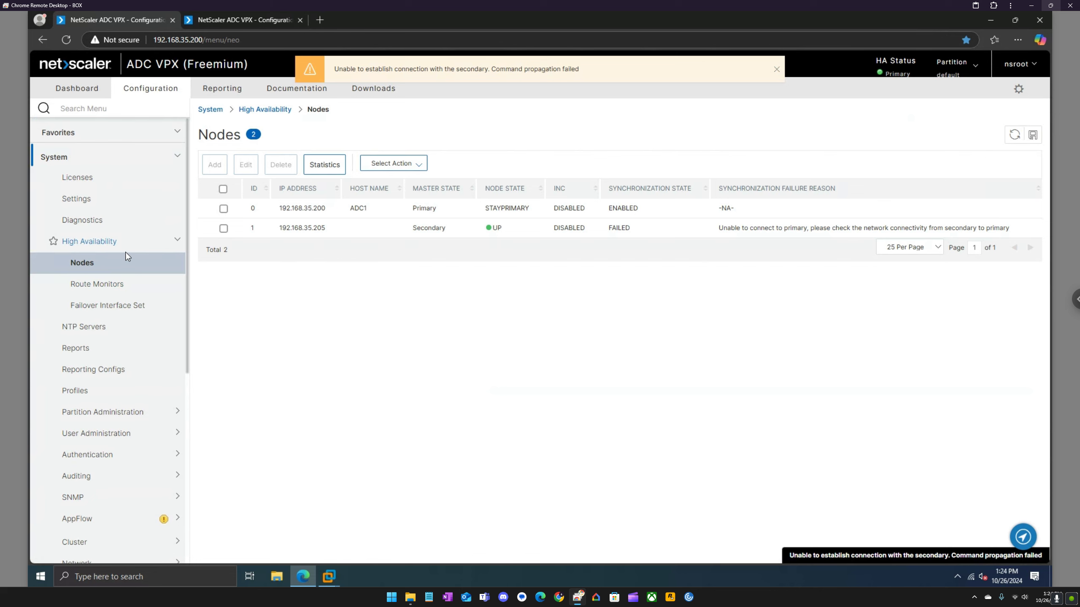
click(134, 246)
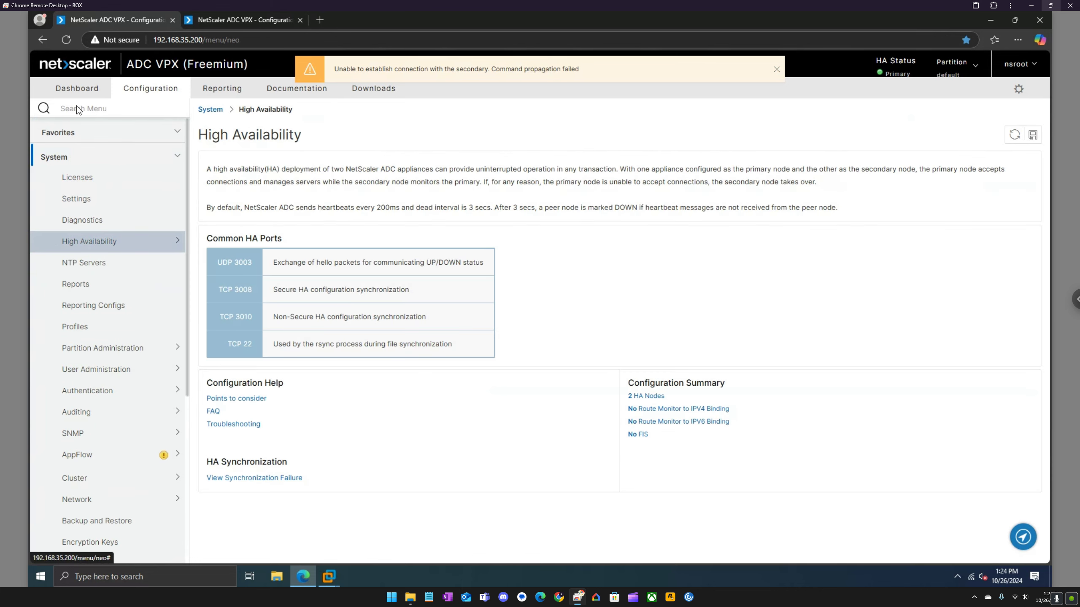
click(92, 109)
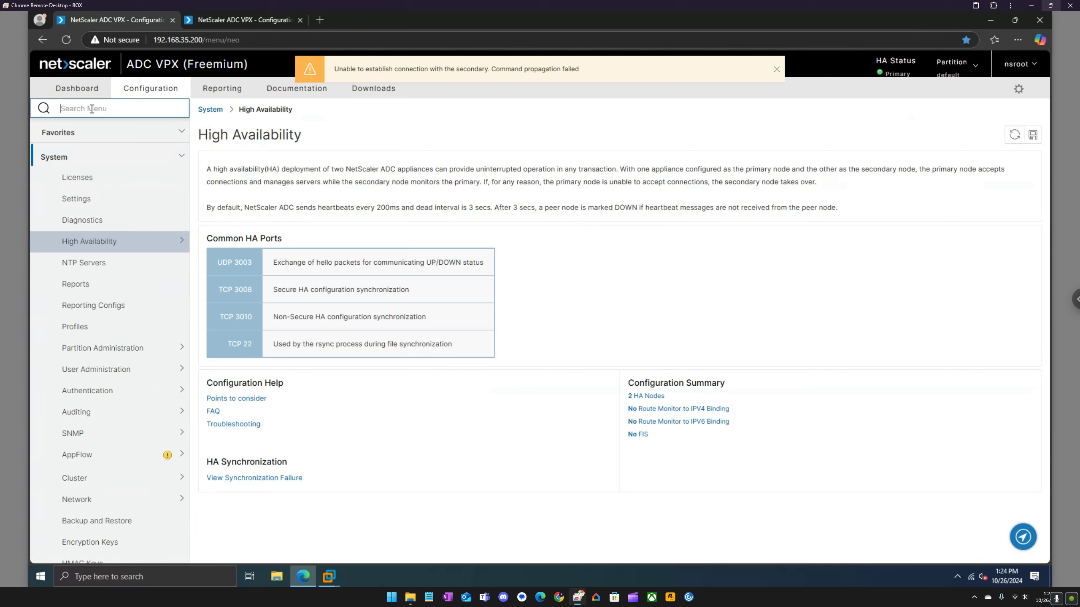
Via the 'rpc' menu search, turn off Secure for RPC node 192.168.35.205 and save the configuration.
text(rpc)
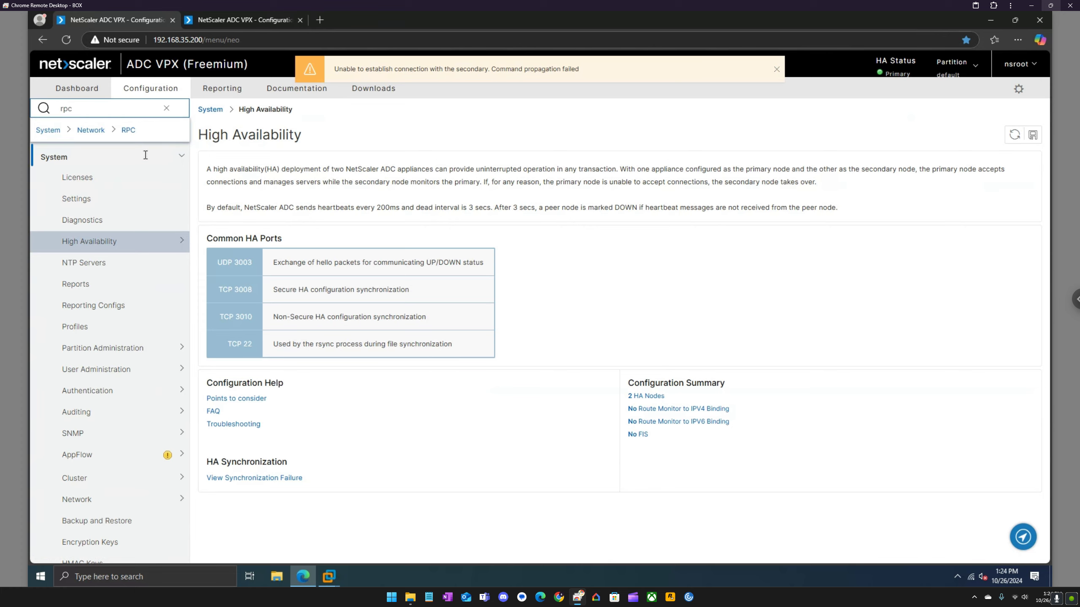
click(132, 131)
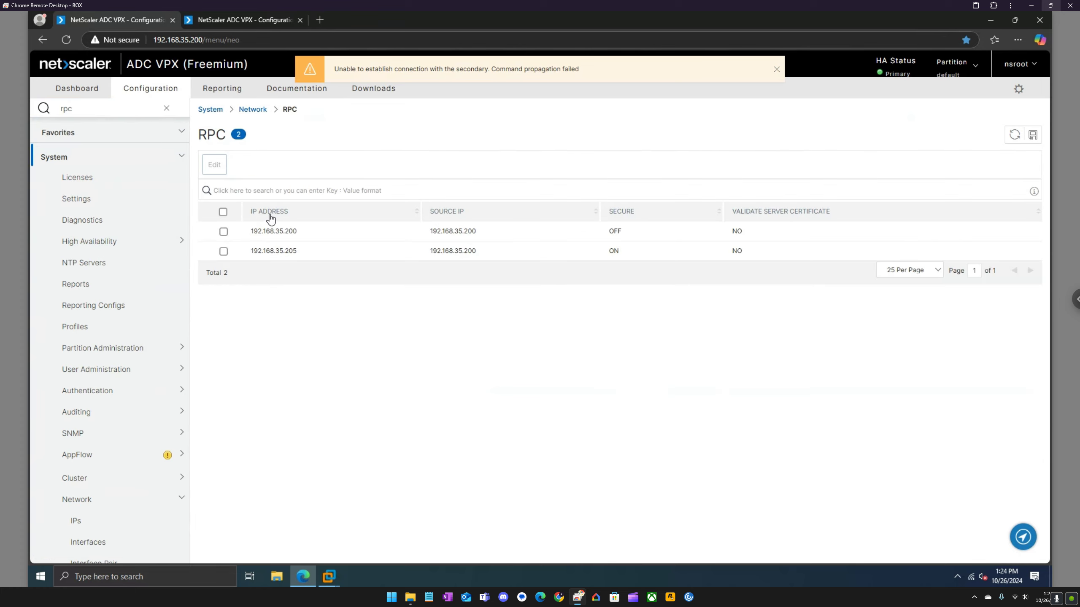
click(224, 251)
click(222, 174)
click(55, 317)
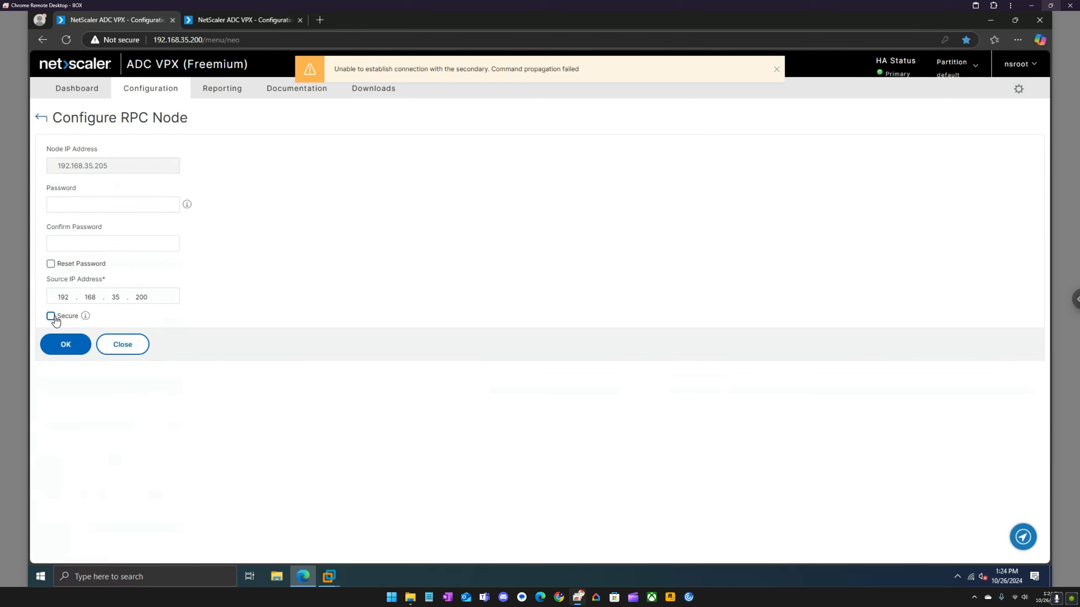
click(66, 344)
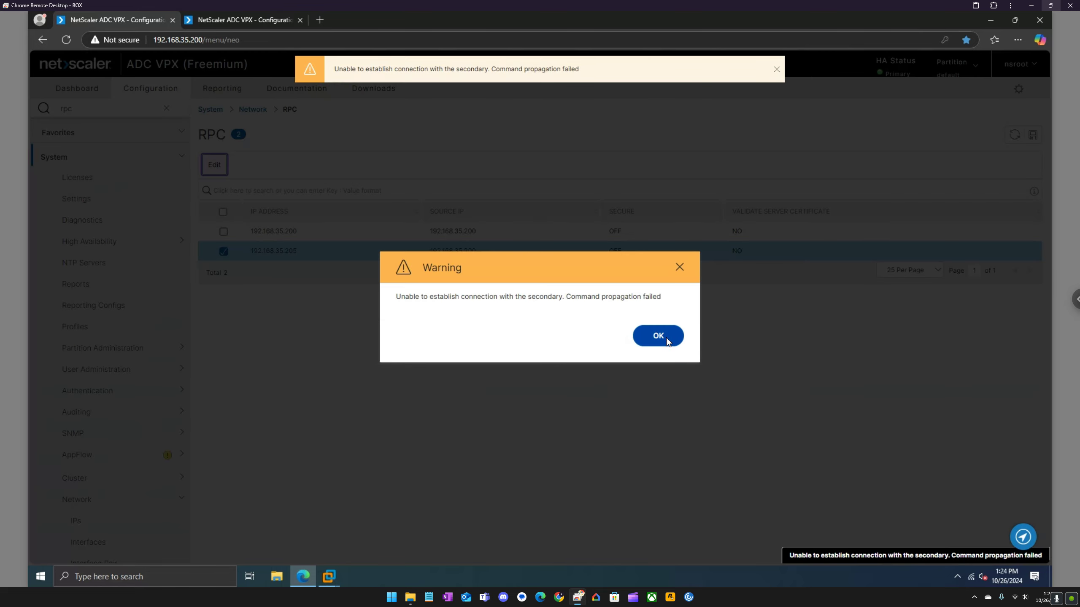
click(666, 337)
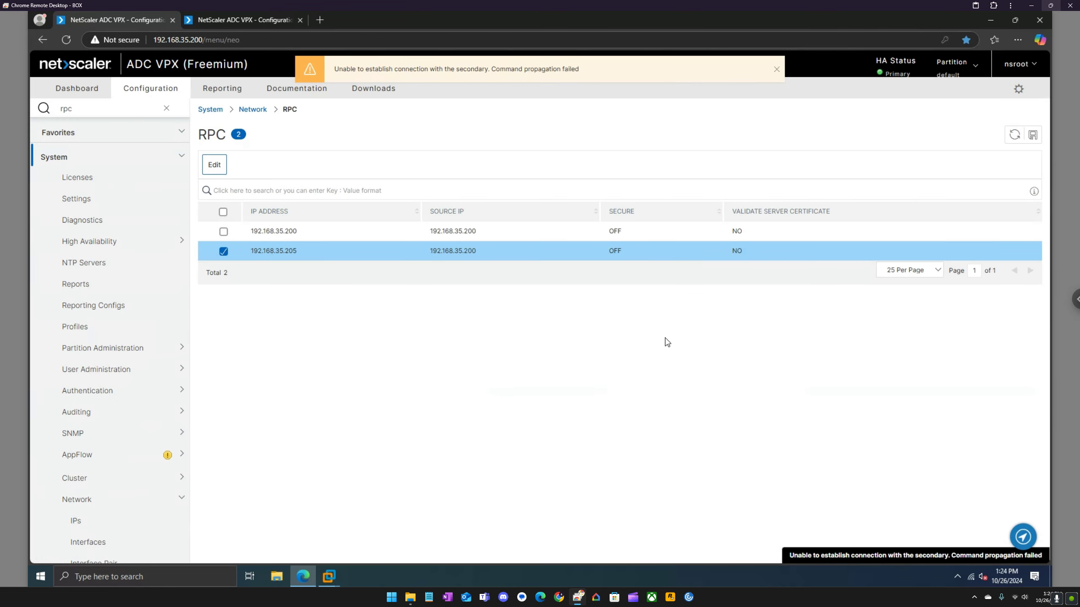
click(1032, 134)
click(599, 337)
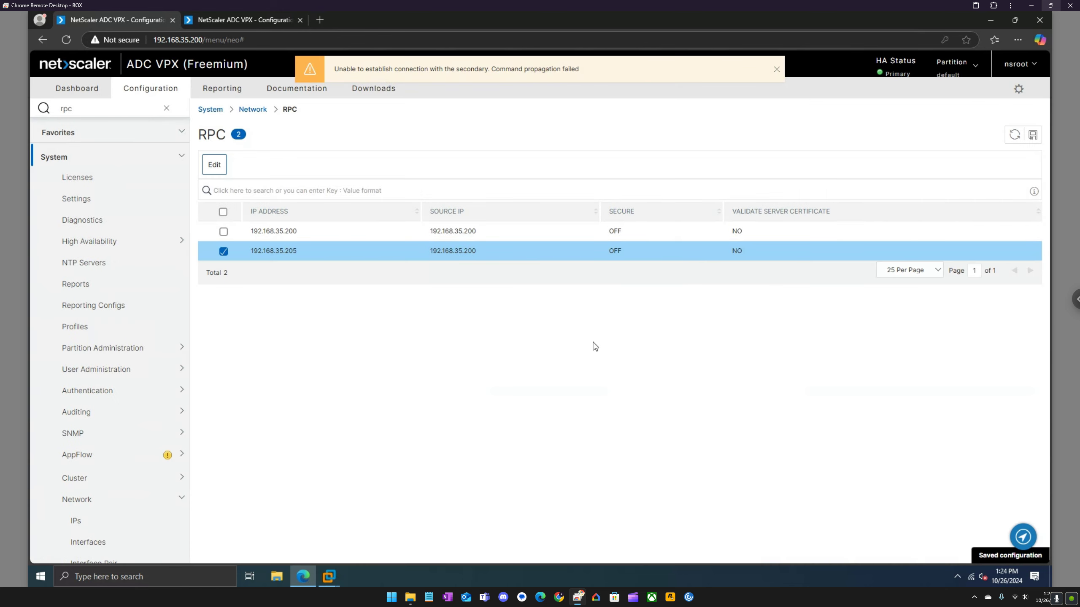
On the 192.168.35.205 tab, open the RPC page, dismiss its invalid-login error, and sign out.
click(239, 18)
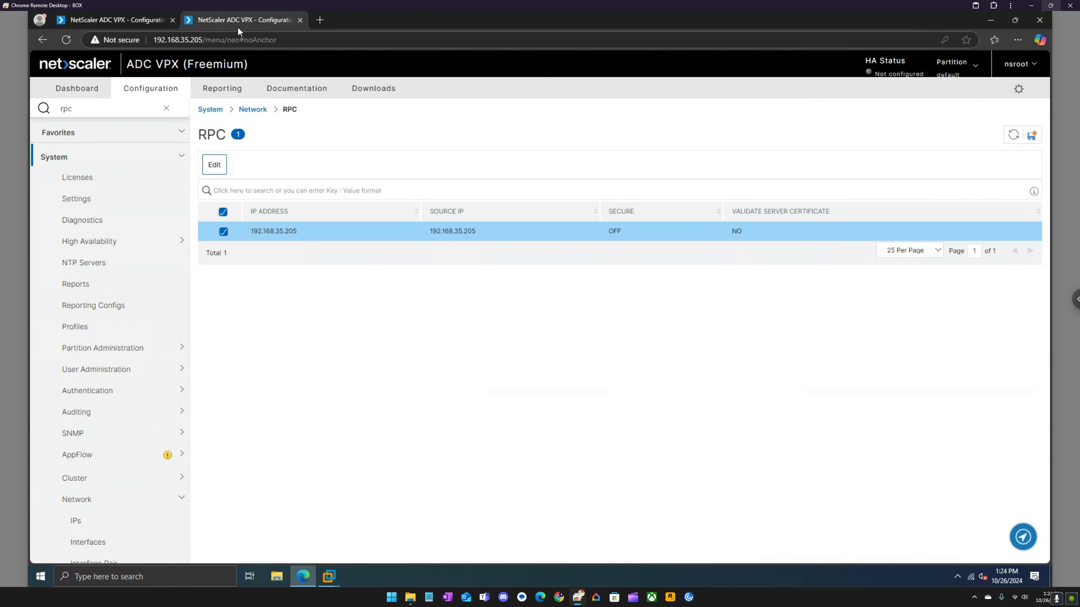
click(92, 112)
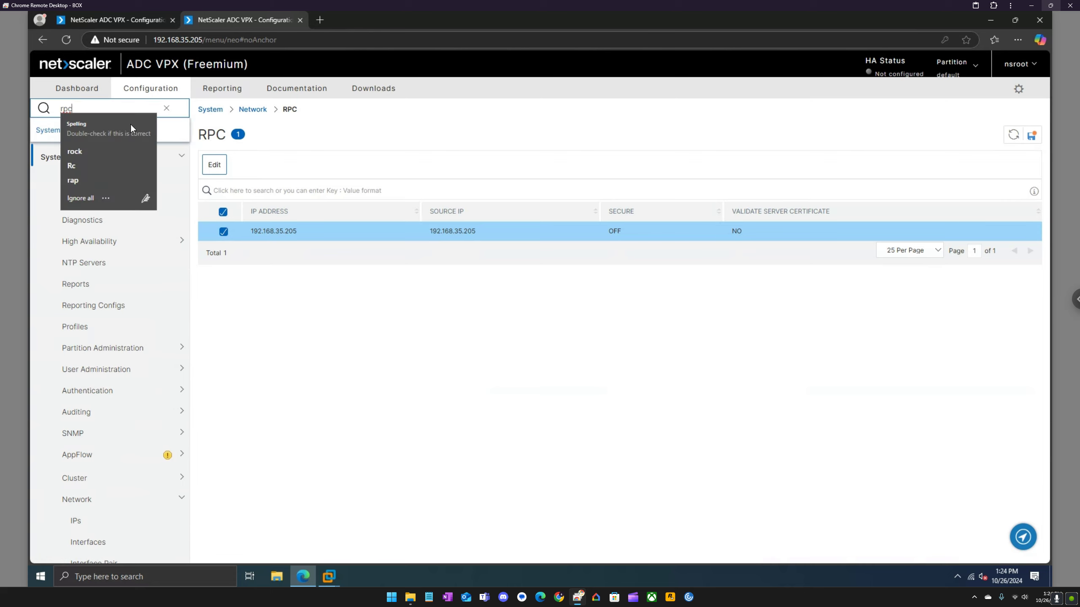
click(168, 134)
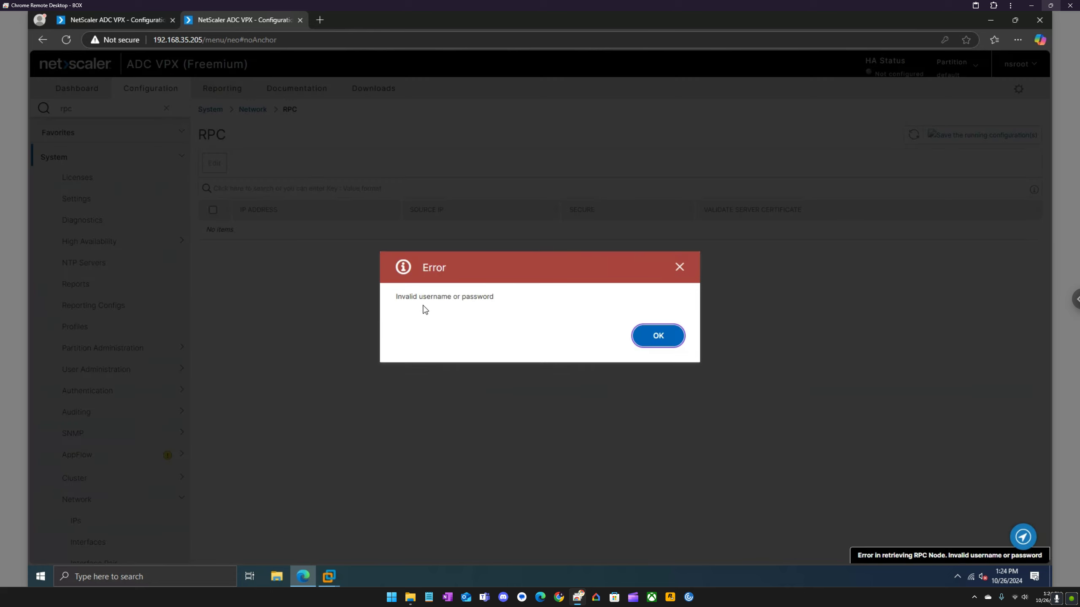
click(657, 337)
click(1019, 65)
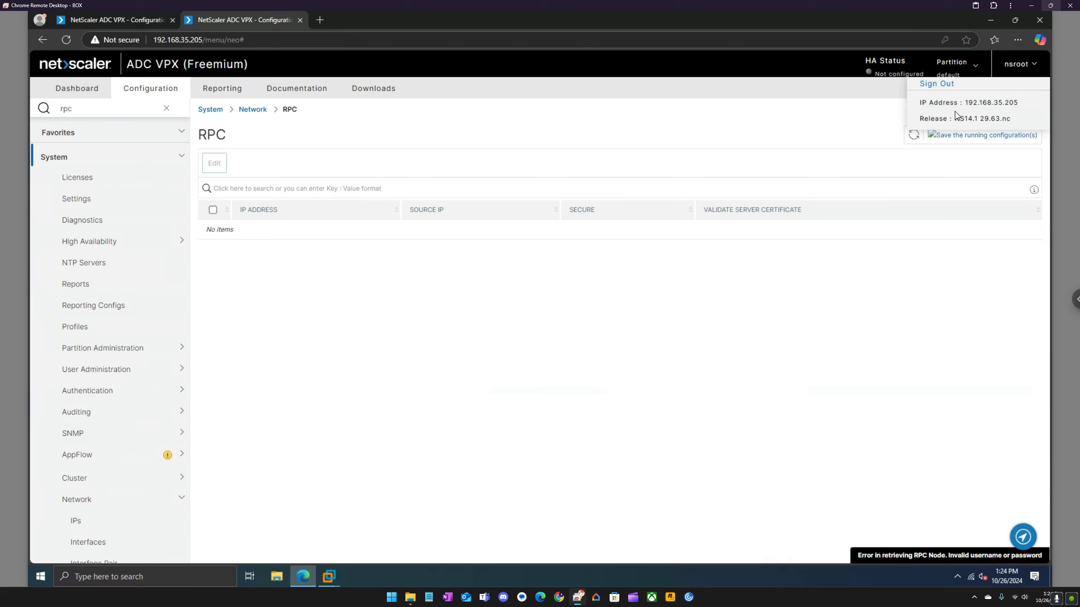
click(948, 84)
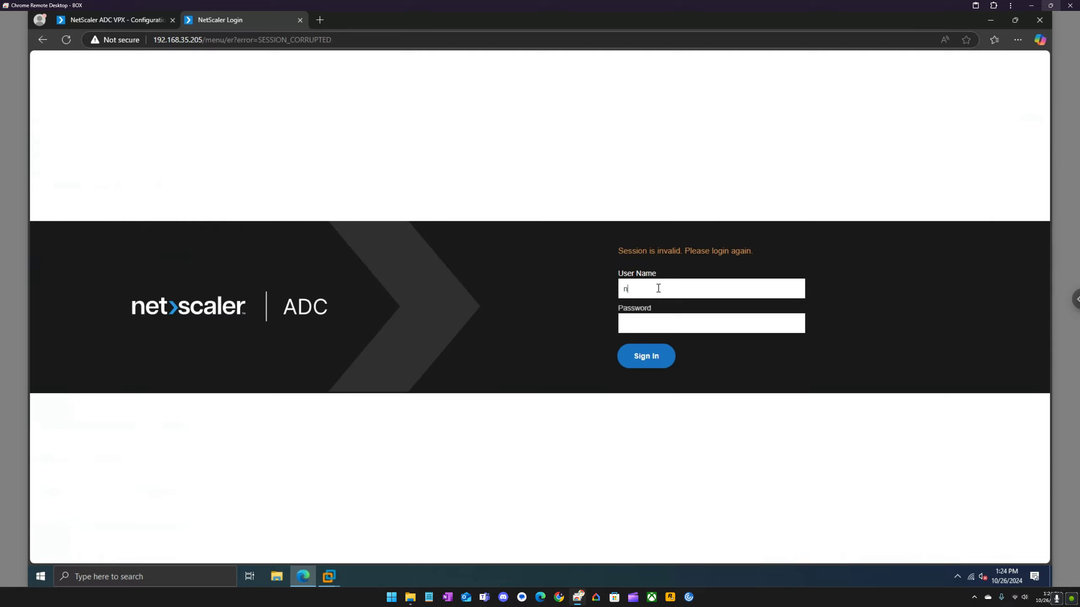
Log in to 192.168.35.205 again and accept the warning that it is now Secondary.
key(Tab)
text(n)
text(••)
key(Return)
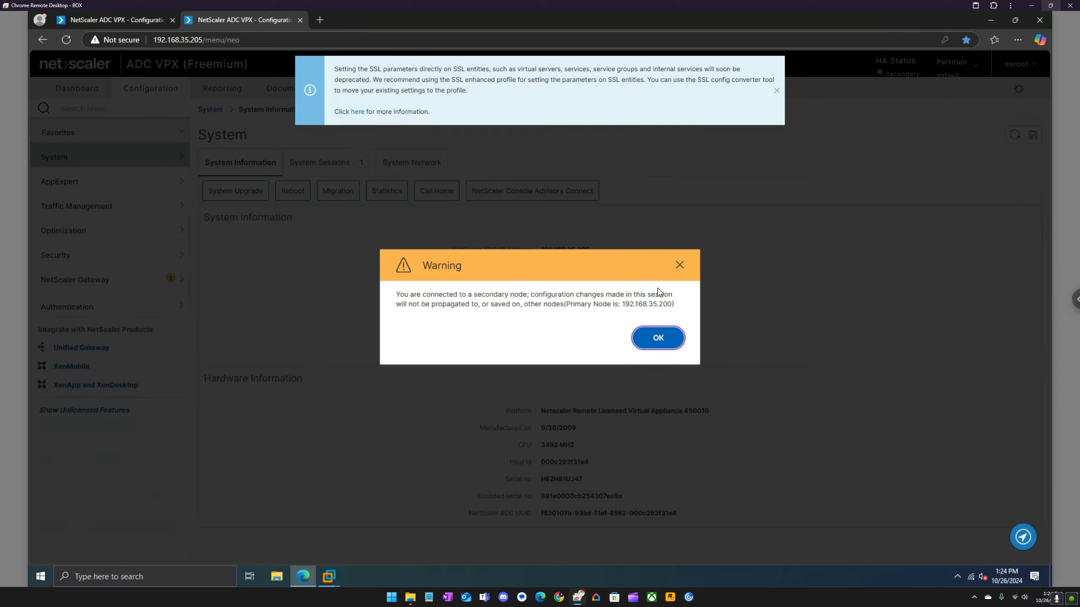
click(663, 336)
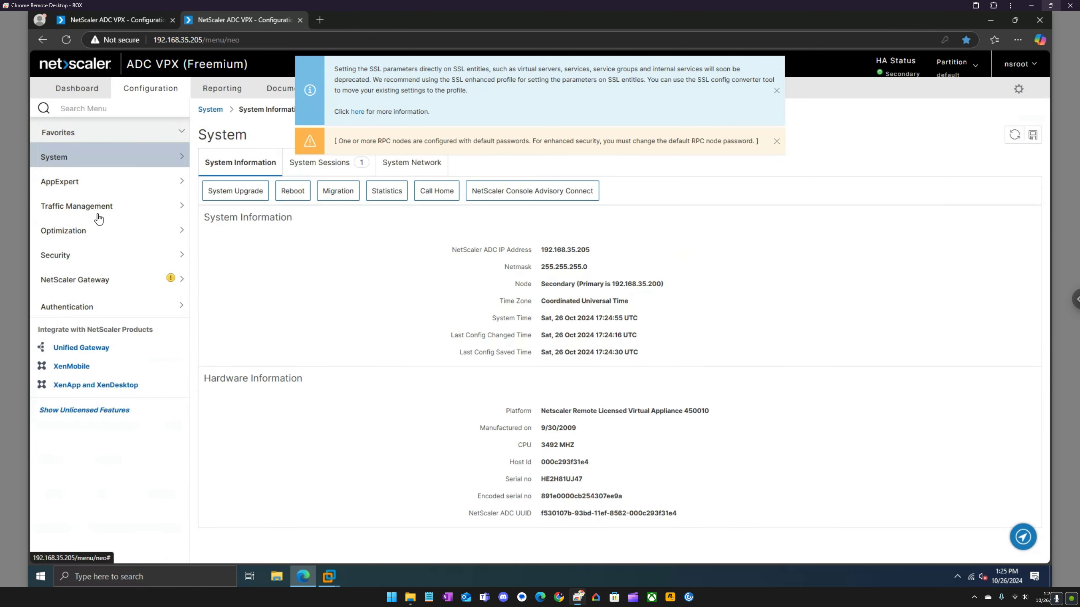
On the .205 appliance, turn Secure off for RPC node 192.168.35.200.
click(99, 108)
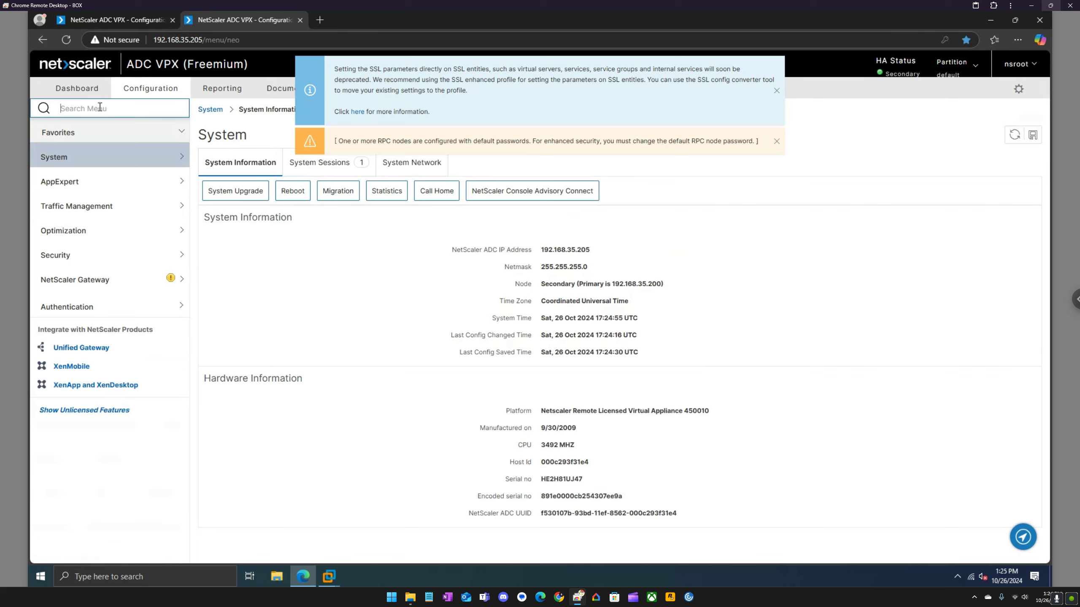
text(rpc)
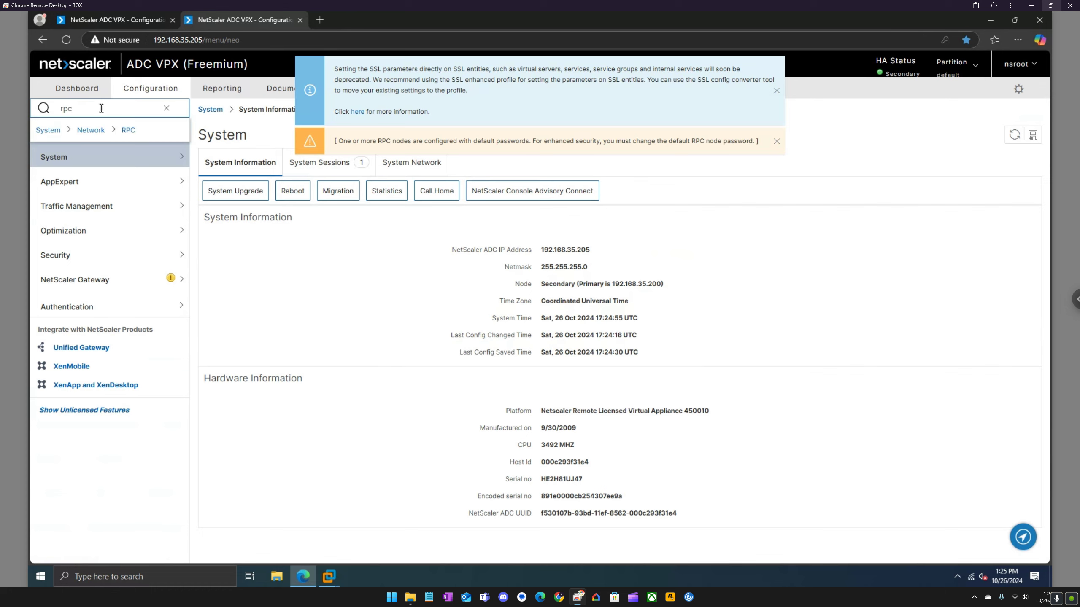
click(127, 131)
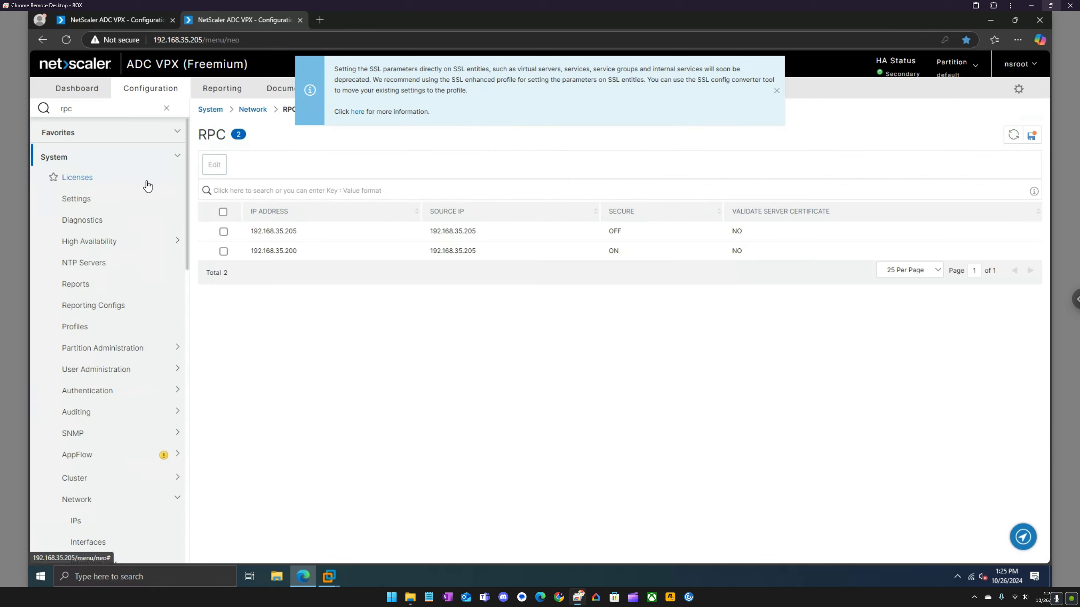
click(223, 251)
click(214, 165)
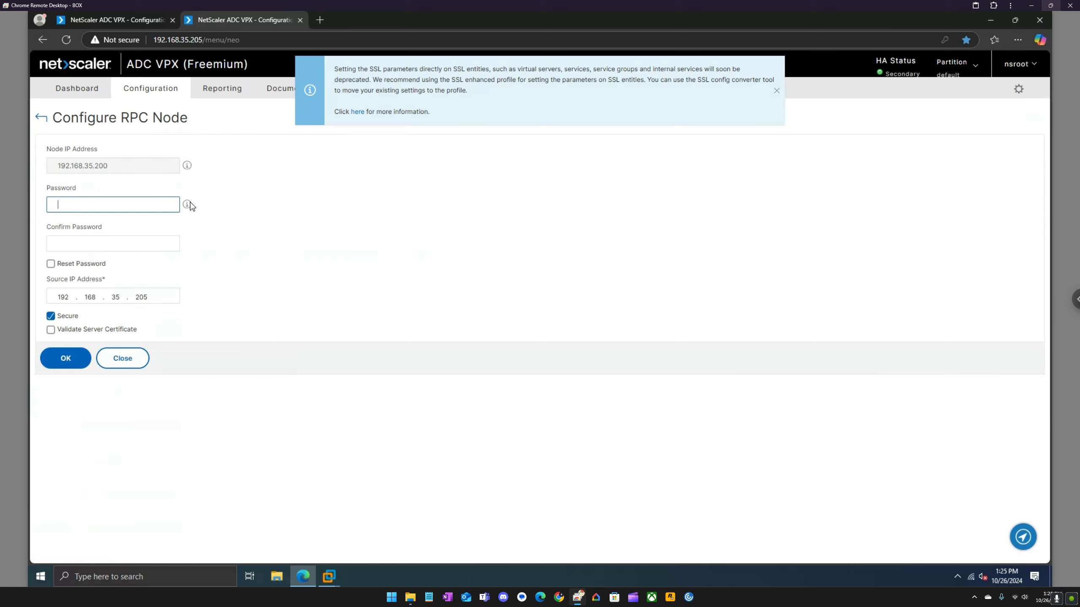
click(50, 315)
click(66, 344)
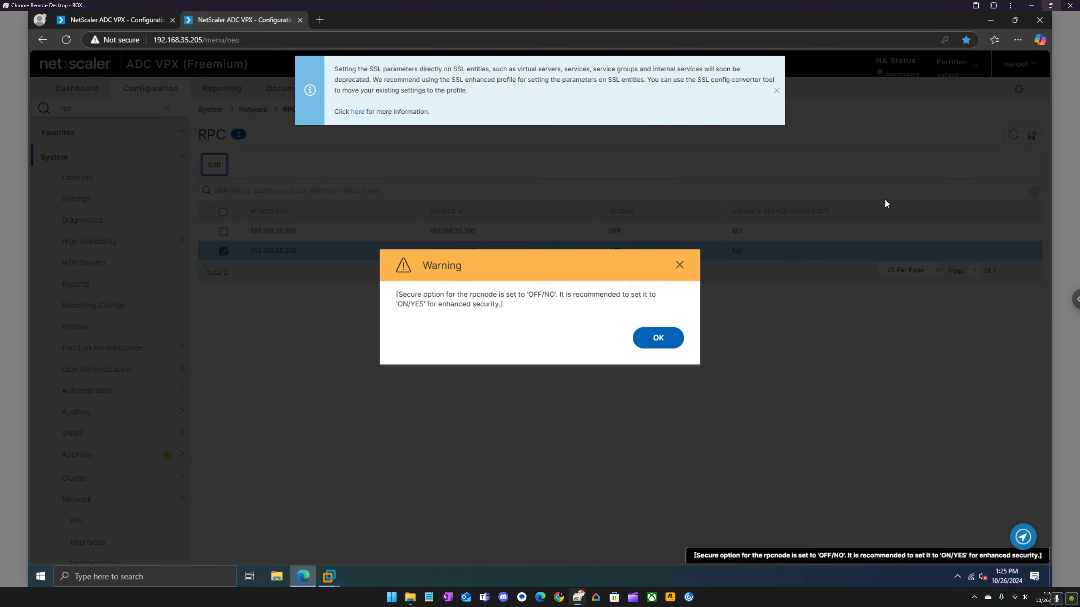
click(658, 338)
Save the running configuration, then switch to the primary 192.168.35.200 RPC page.
click(1031, 135)
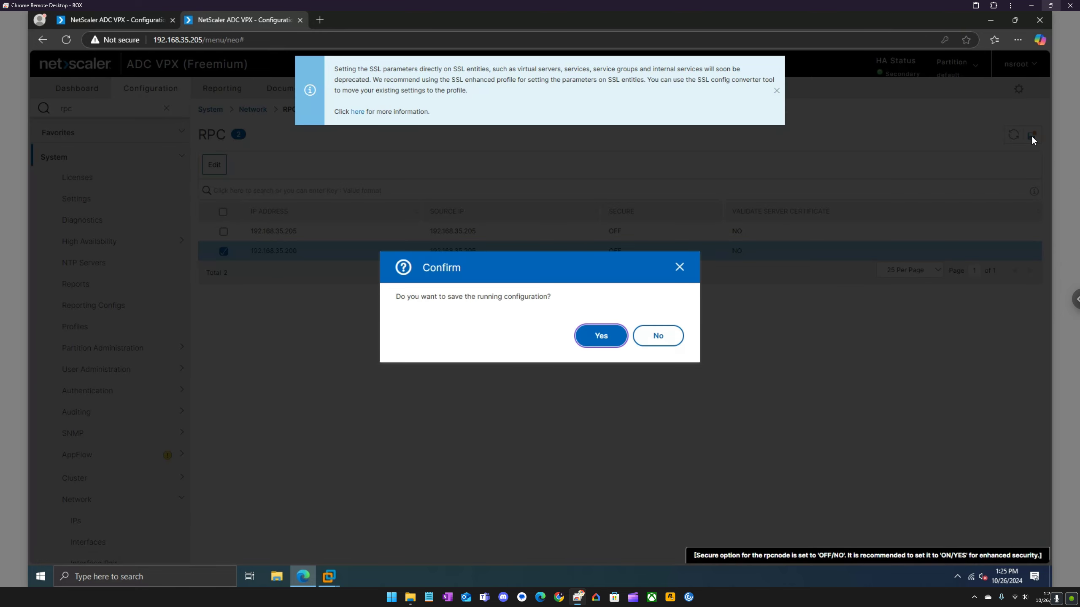
click(602, 336)
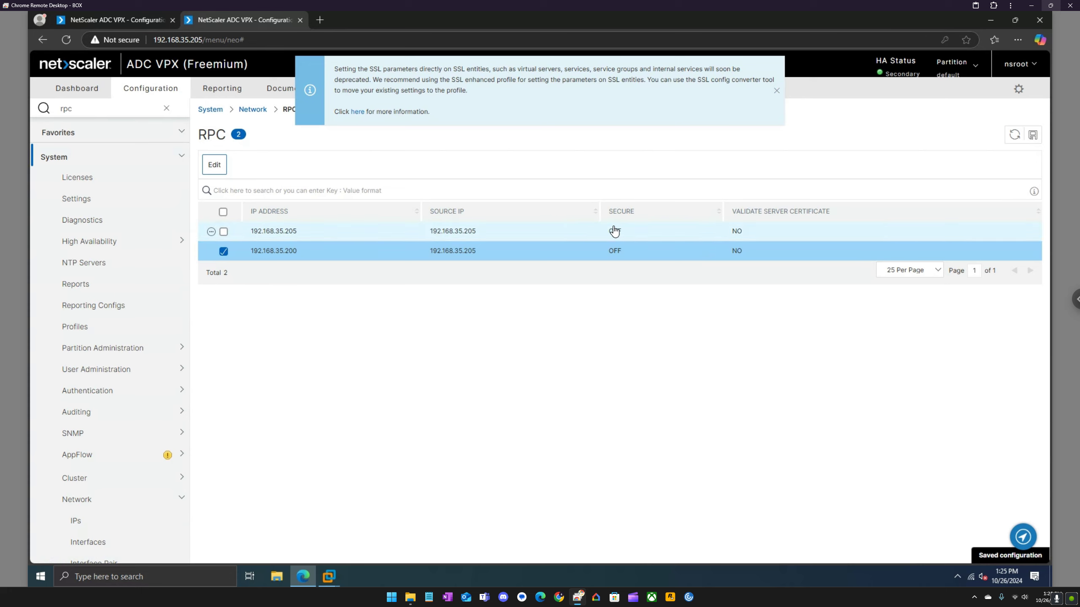
click(127, 20)
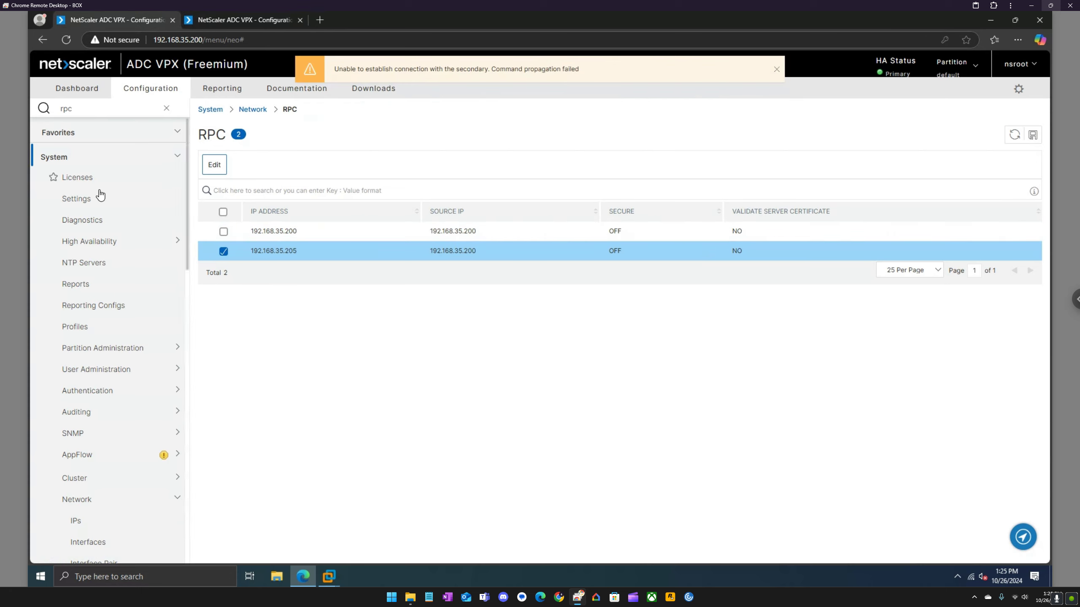
View the primary's HA Nodes list, showing 192.168.35.205 as Secondary and UP, with the warning banner closed.
click(102, 241)
click(92, 267)
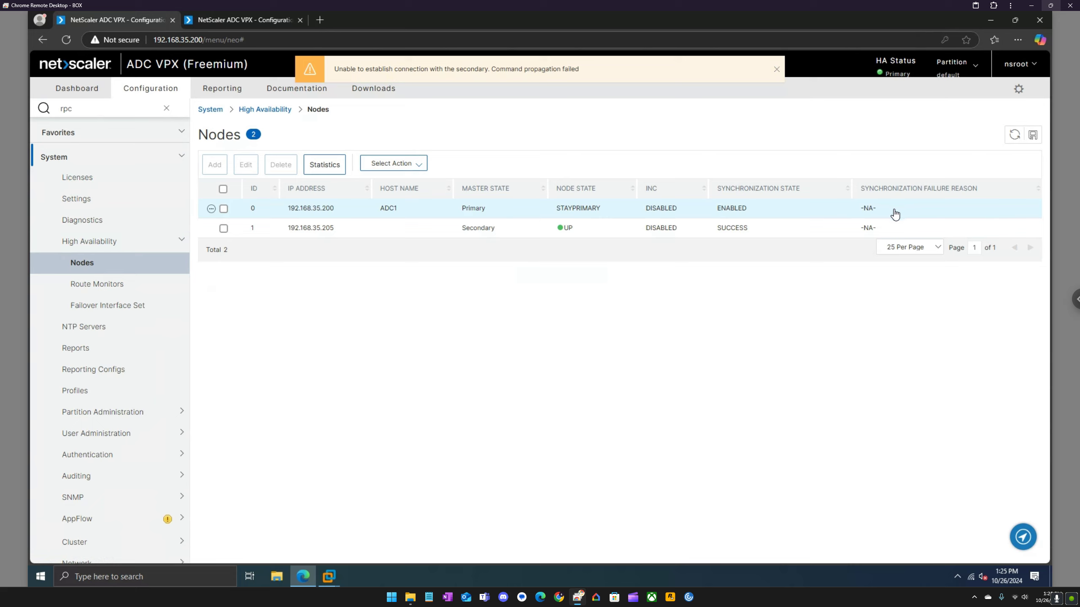
click(776, 69)
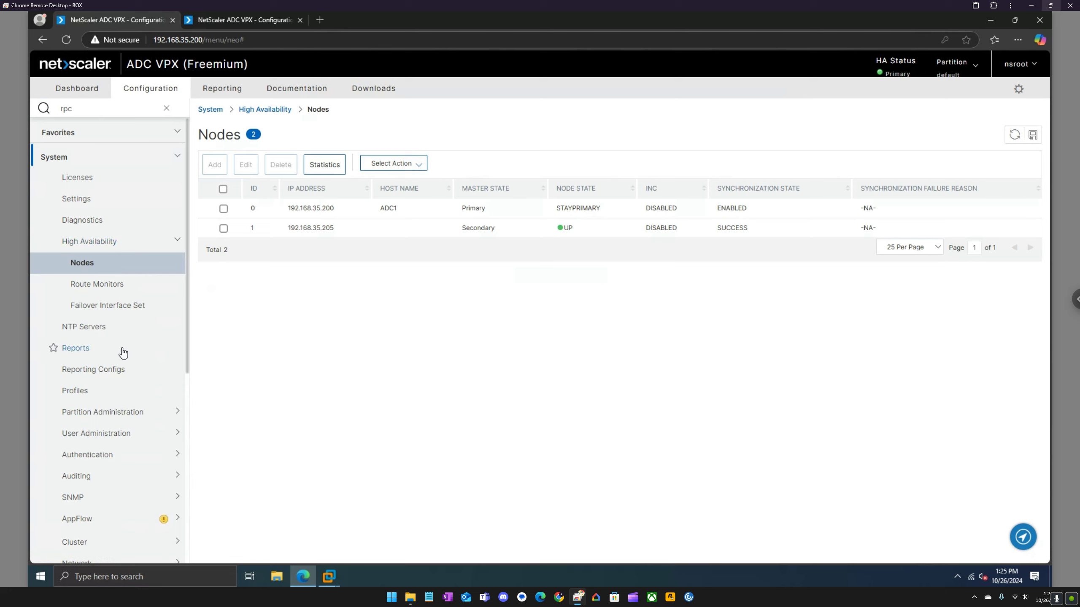
scroll(121, 329, down, 3)
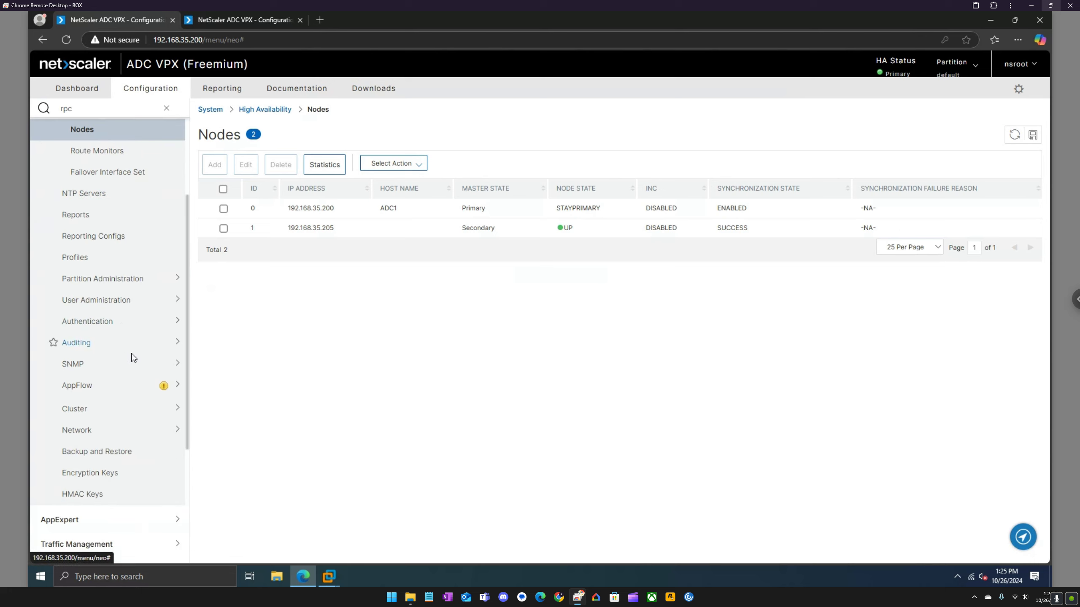
scroll(128, 353, up, 1)
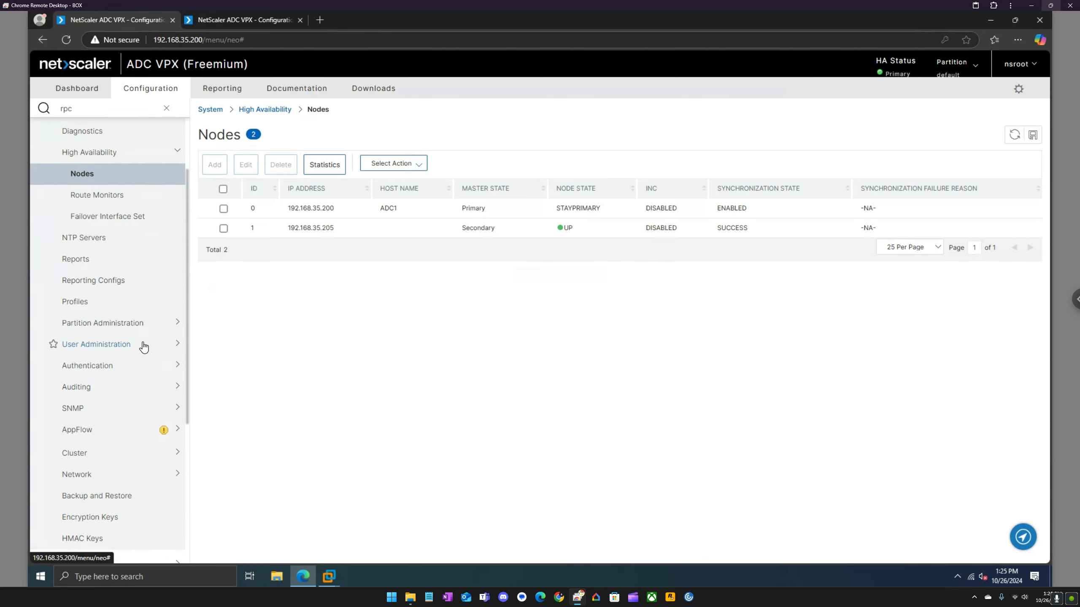
Force HA synchronization, refresh until 192.168.35.205 shows SUCCESS, then open the High Availability overview.
click(413, 163)
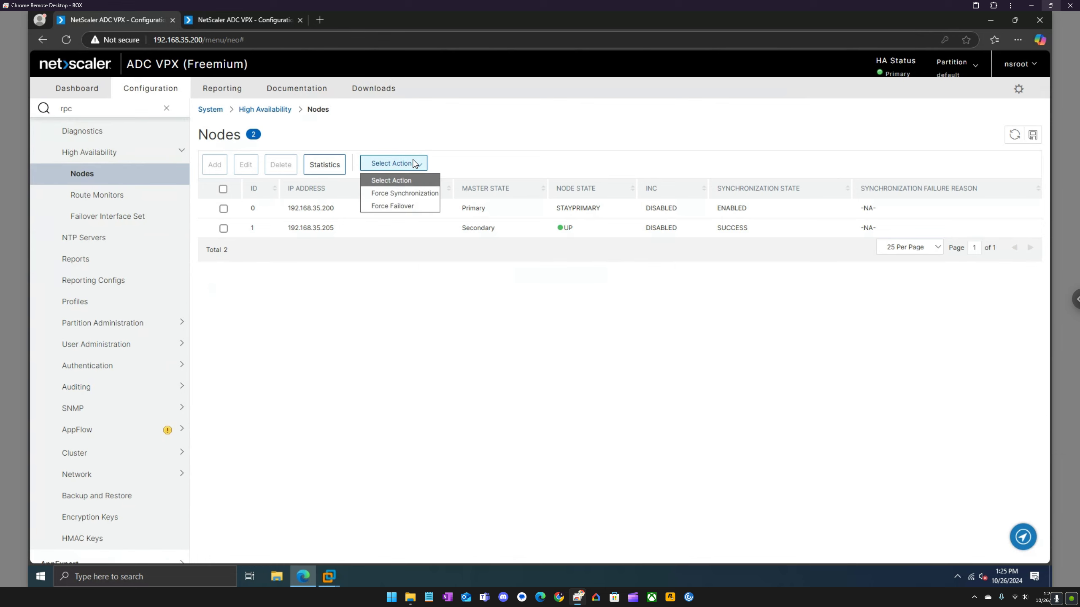
click(404, 194)
click(65, 202)
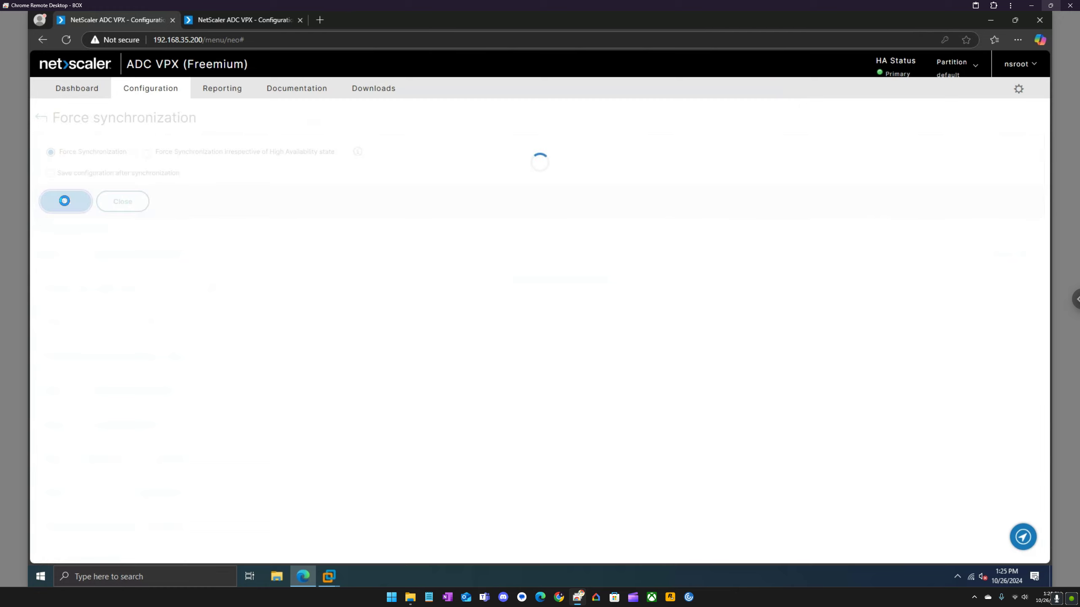
click(1015, 135)
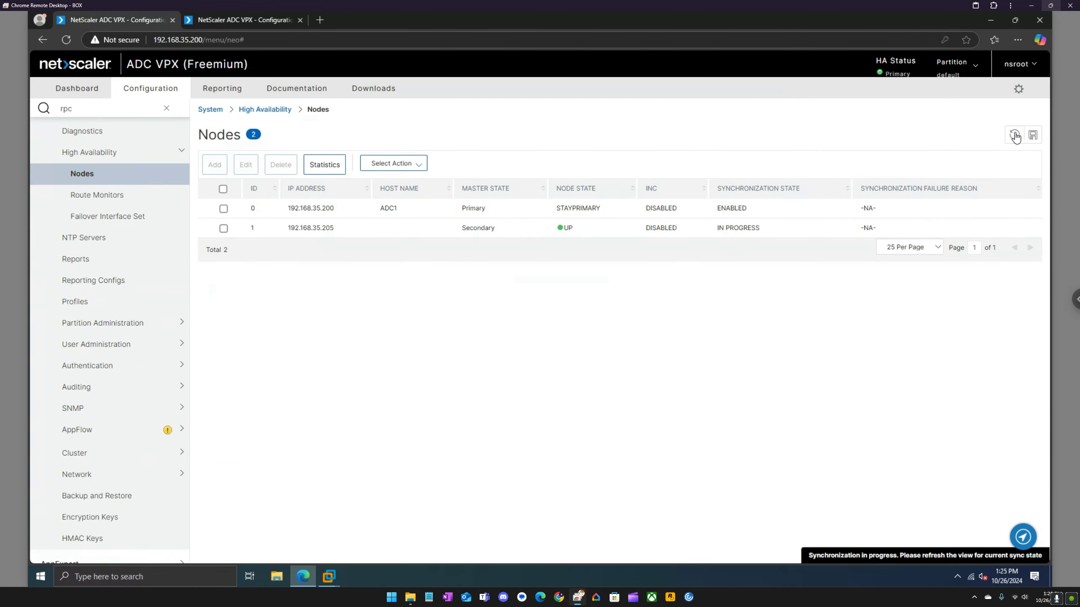
click(1014, 136)
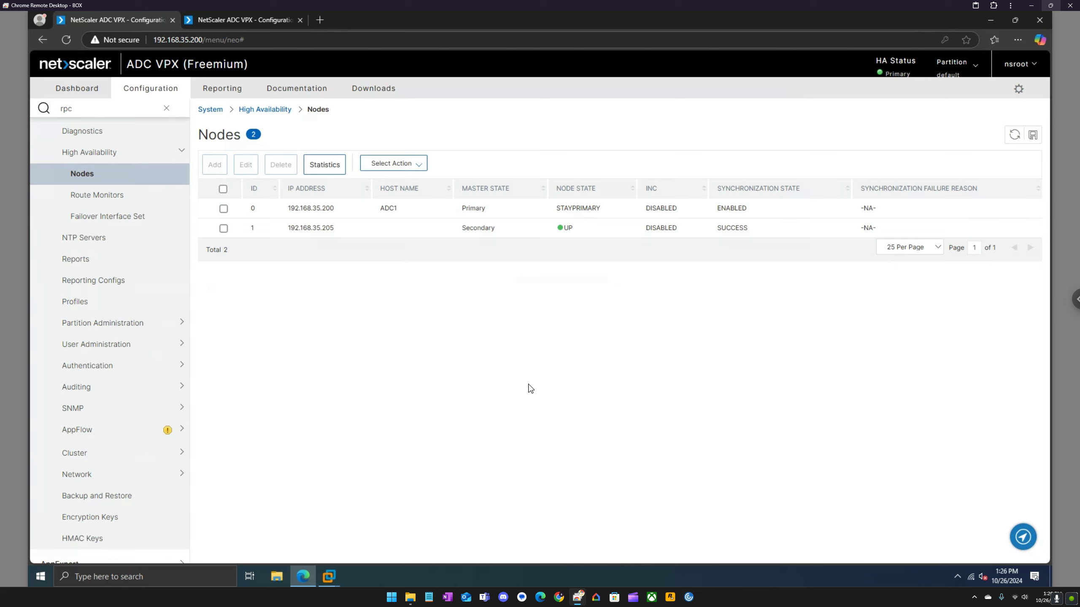
click(177, 153)
scroll(165, 259, up, 2)
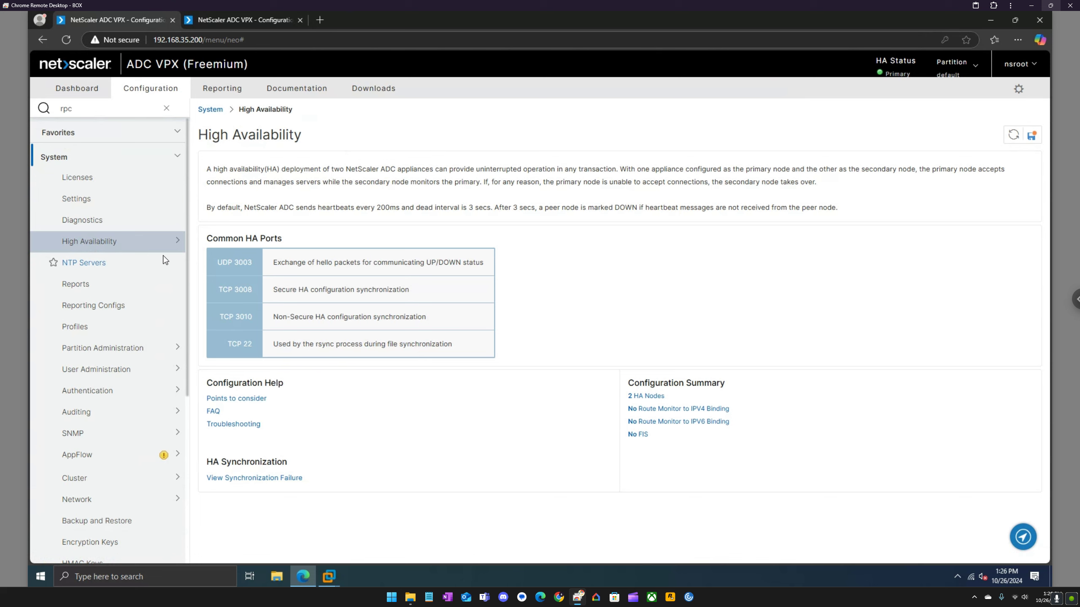
Open System Information for 192.168.35.200, which lists the node as Primary.
click(101, 158)
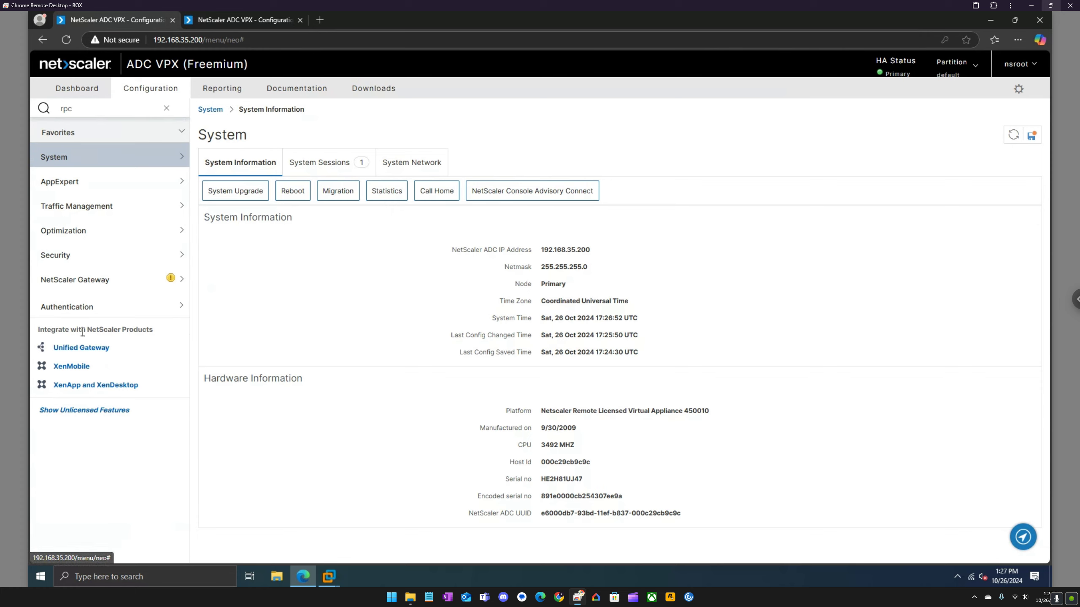
Preview the XenApp and XenDesktop wizard's Web Interface and StoreFront prerequisites, returning to its Welcome page.
click(96, 384)
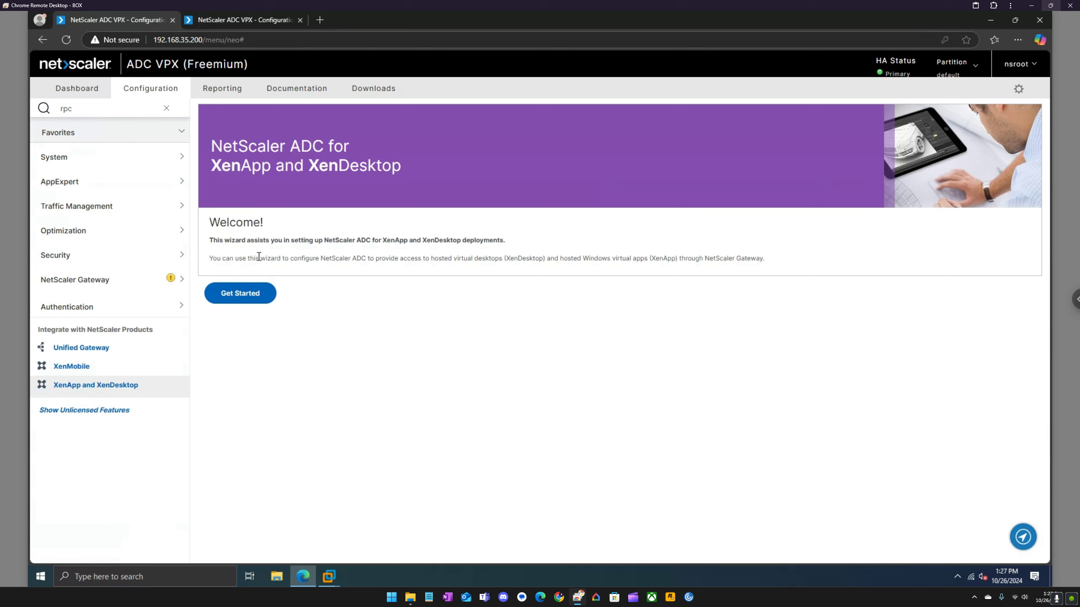
click(257, 299)
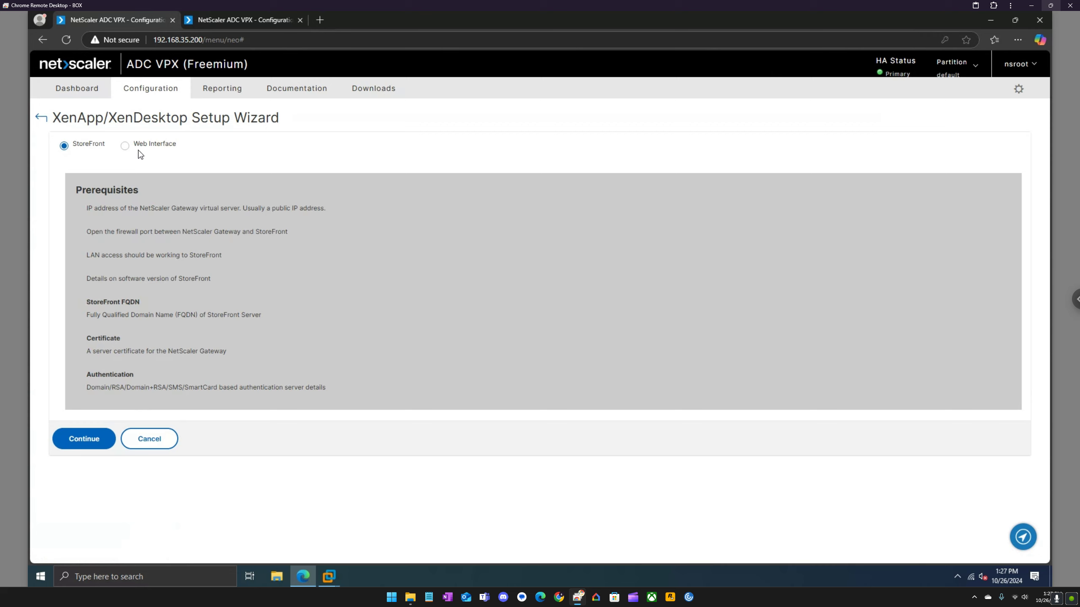
click(125, 146)
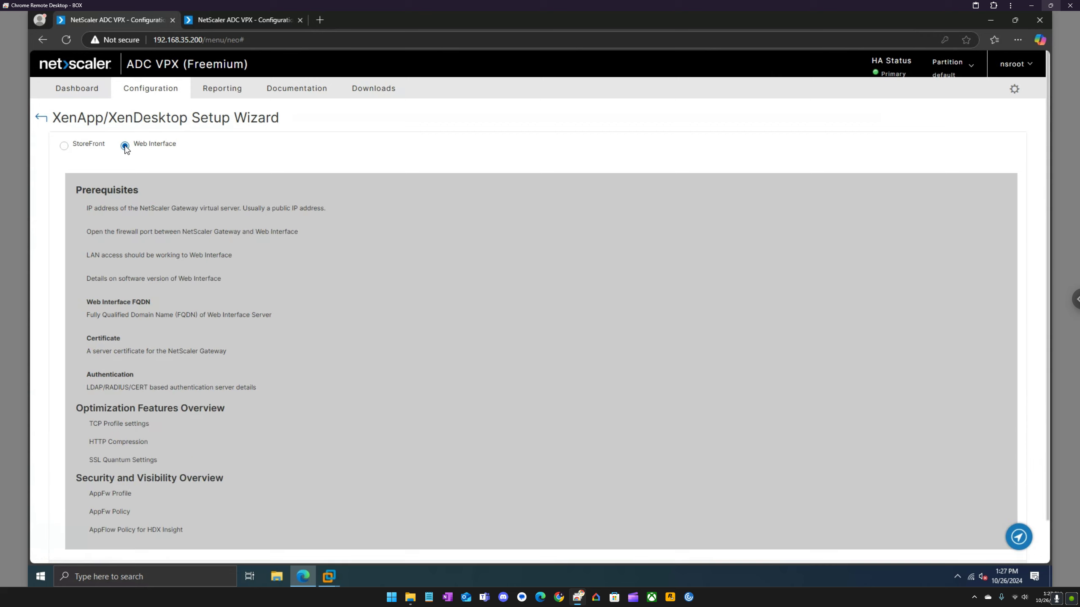
scroll(152, 273, down, 2)
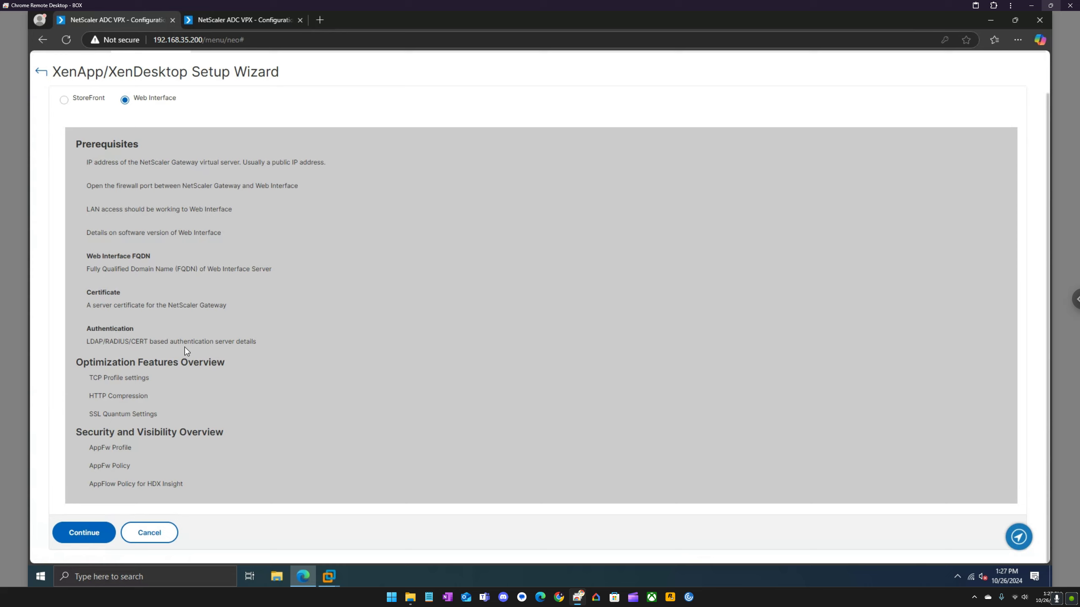
scroll(184, 347, up, 2)
click(64, 146)
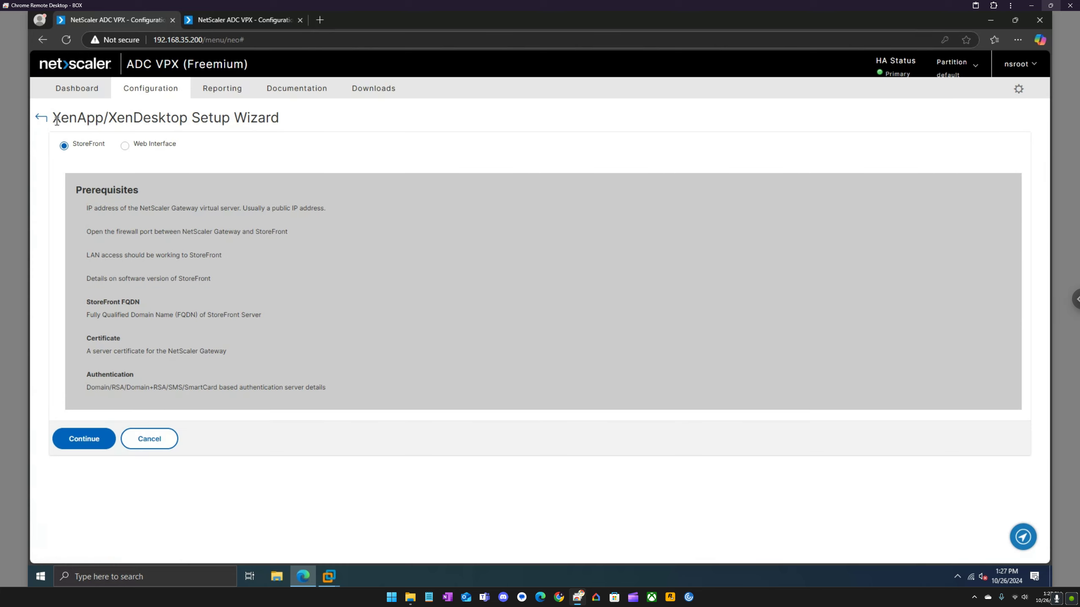
click(43, 118)
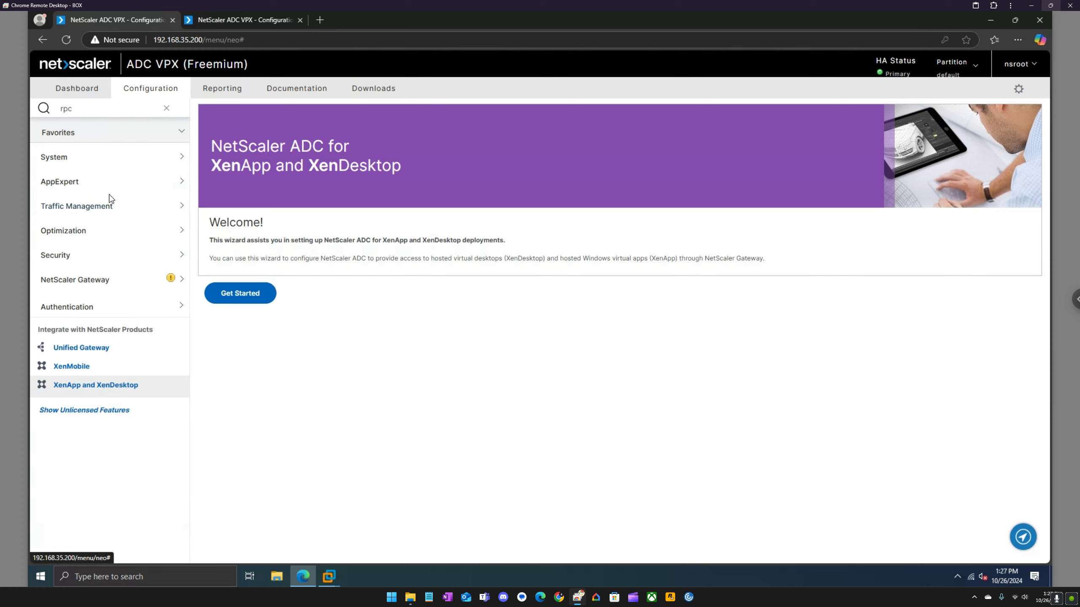
Browse NetScaler Gateway Global Settings and Virtual Servers, ending on the Gateway overview.
click(113, 282)
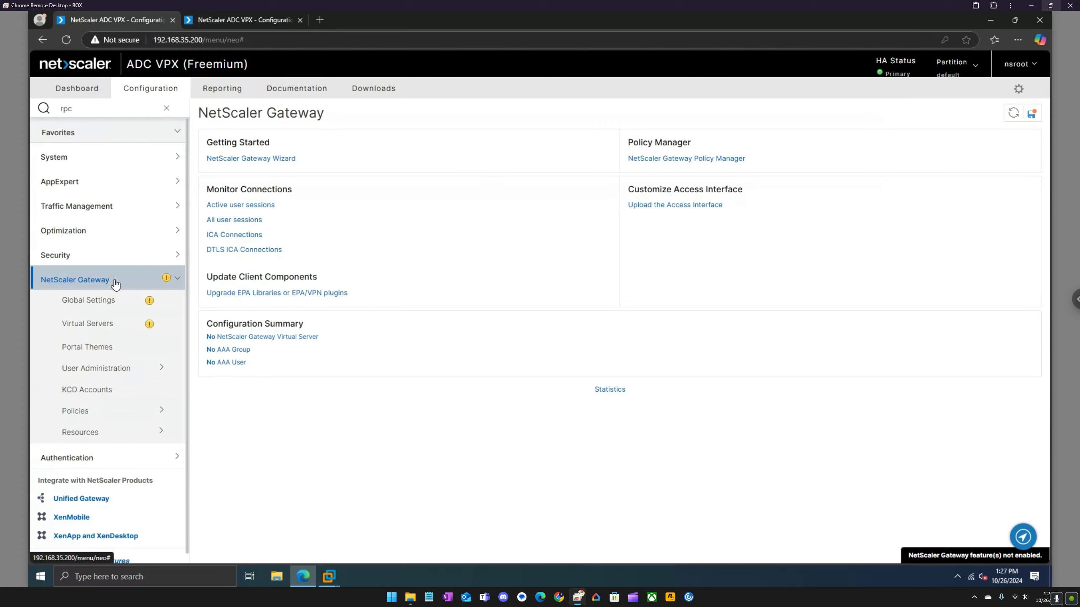
click(114, 300)
click(111, 324)
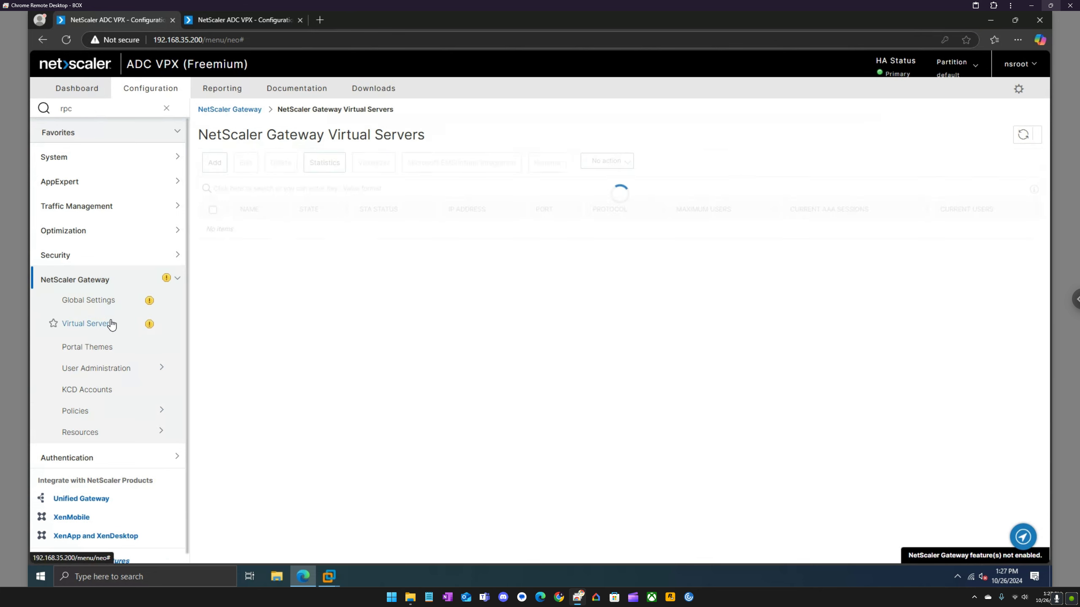
click(108, 301)
click(105, 283)
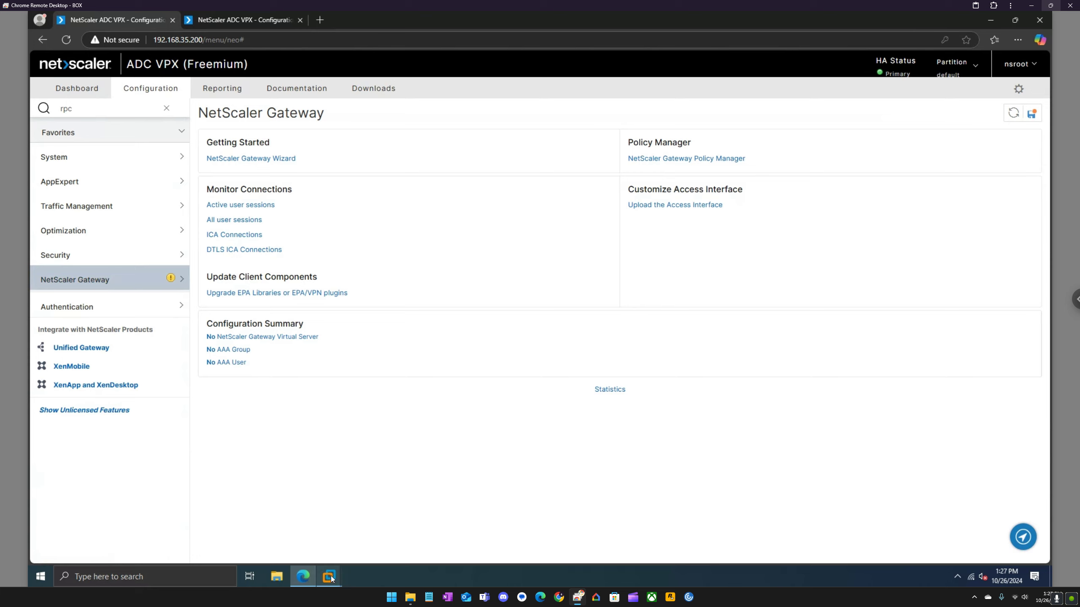
Review ADC2's VM settings, confirming its network adapter uses NAT, then close them unchanged and return to the browser.
mouse_move(332, 576)
click(430, 512)
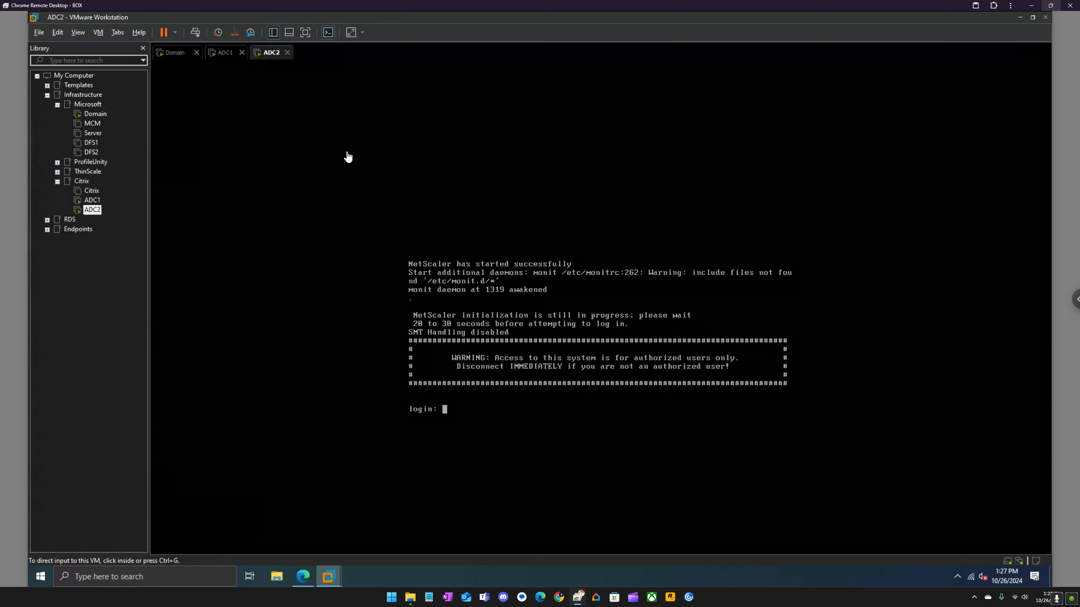
right_click(280, 53)
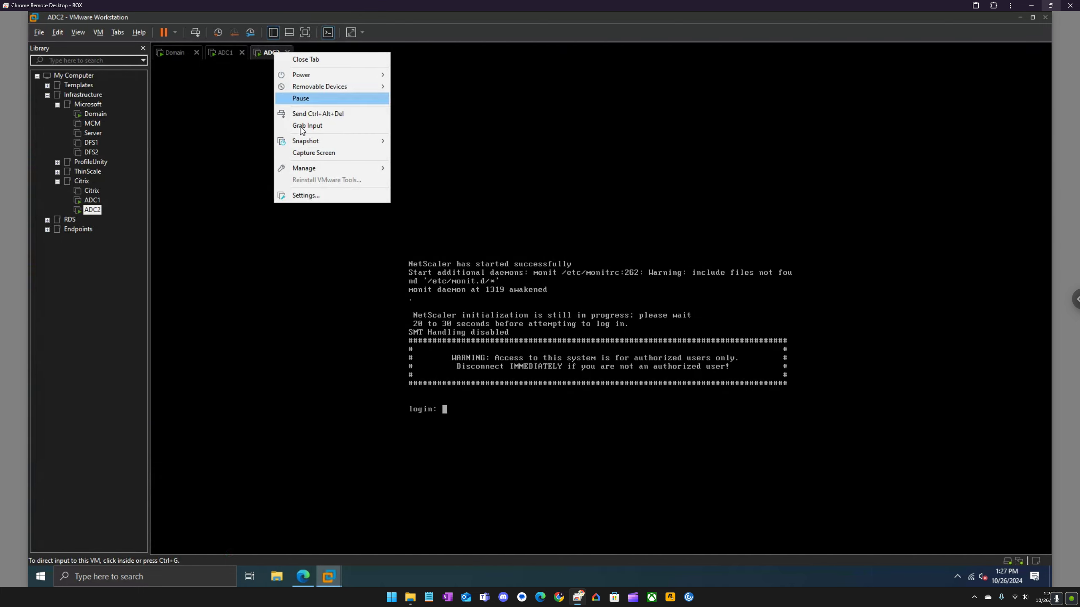
click(317, 195)
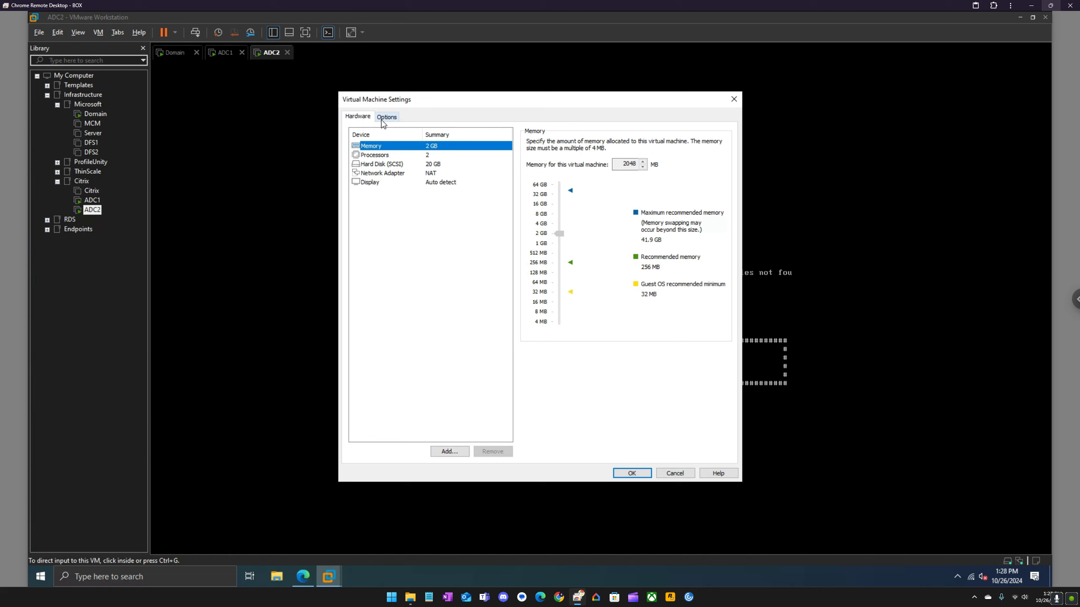
click(385, 117)
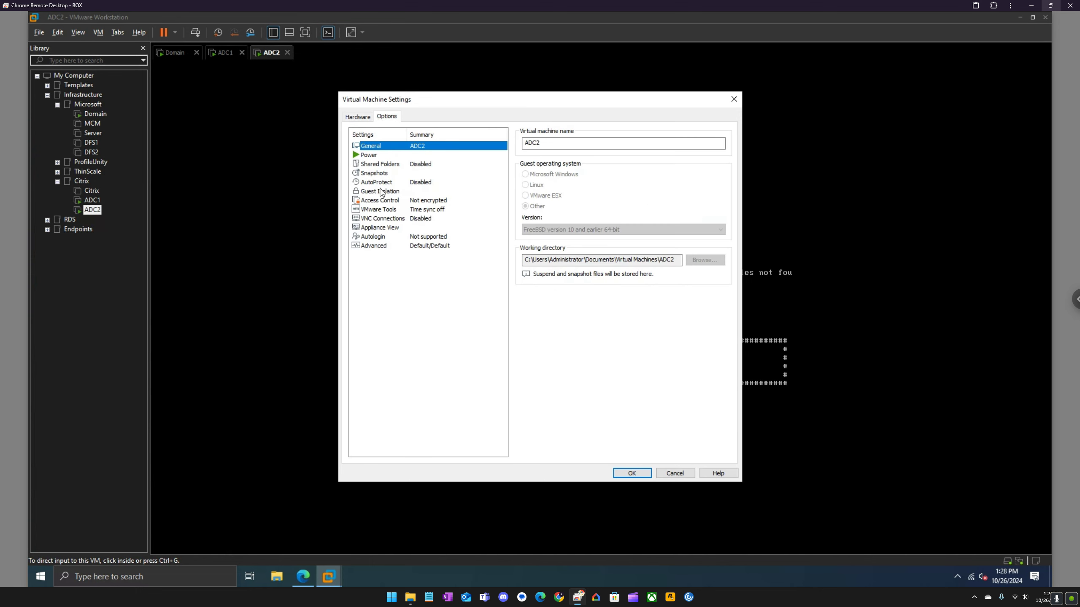
click(360, 119)
click(380, 173)
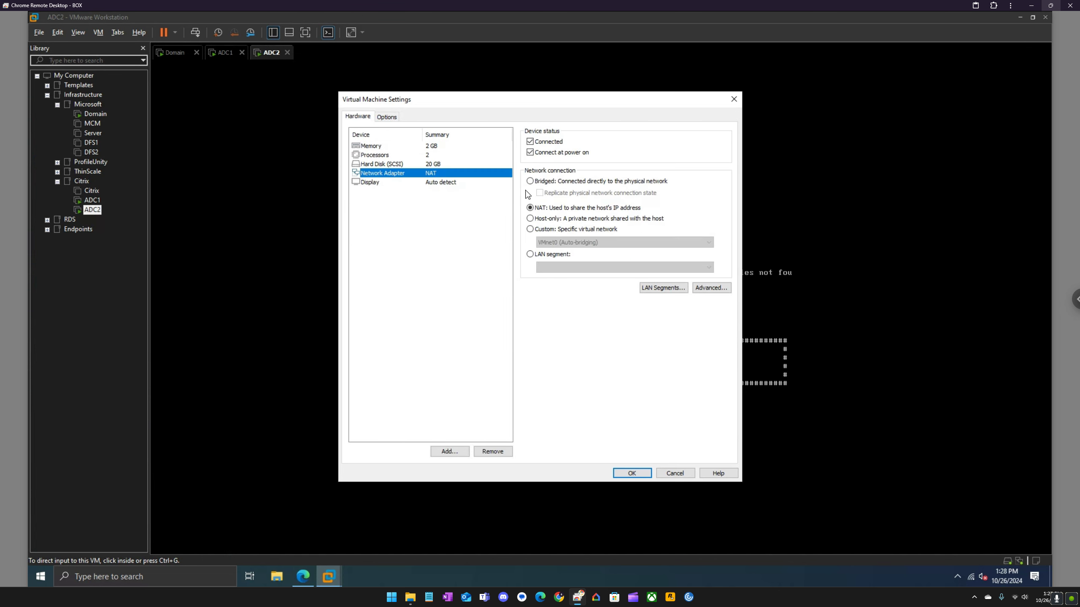
click(734, 100)
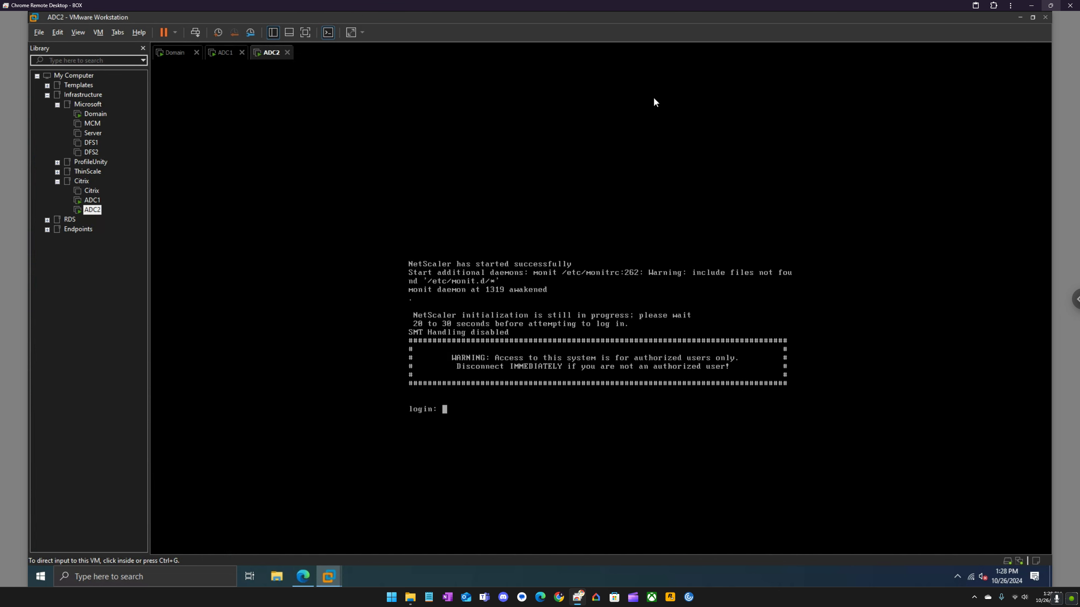
click(309, 574)
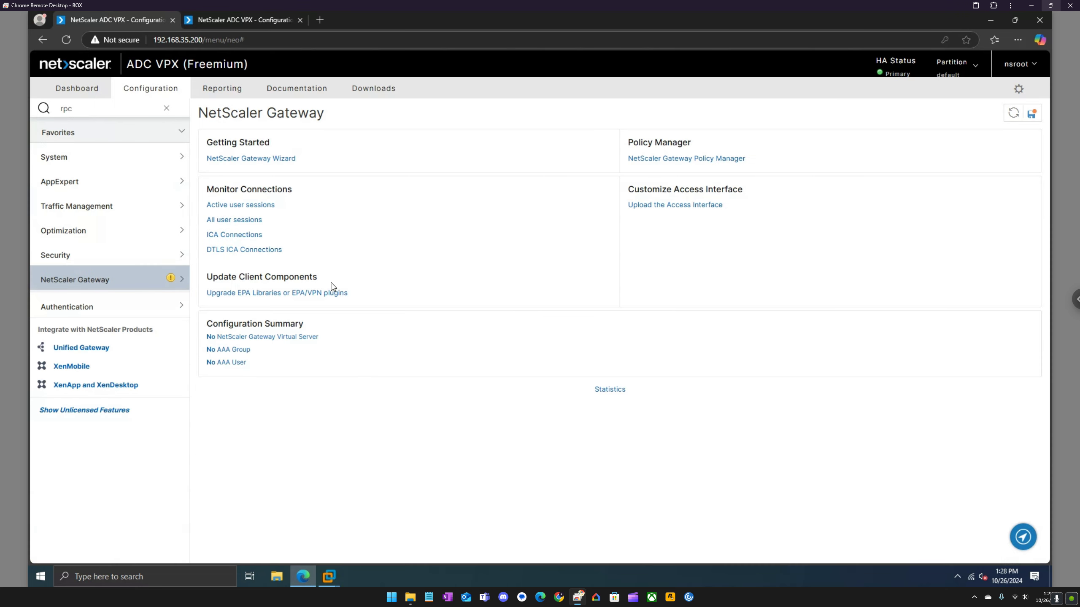